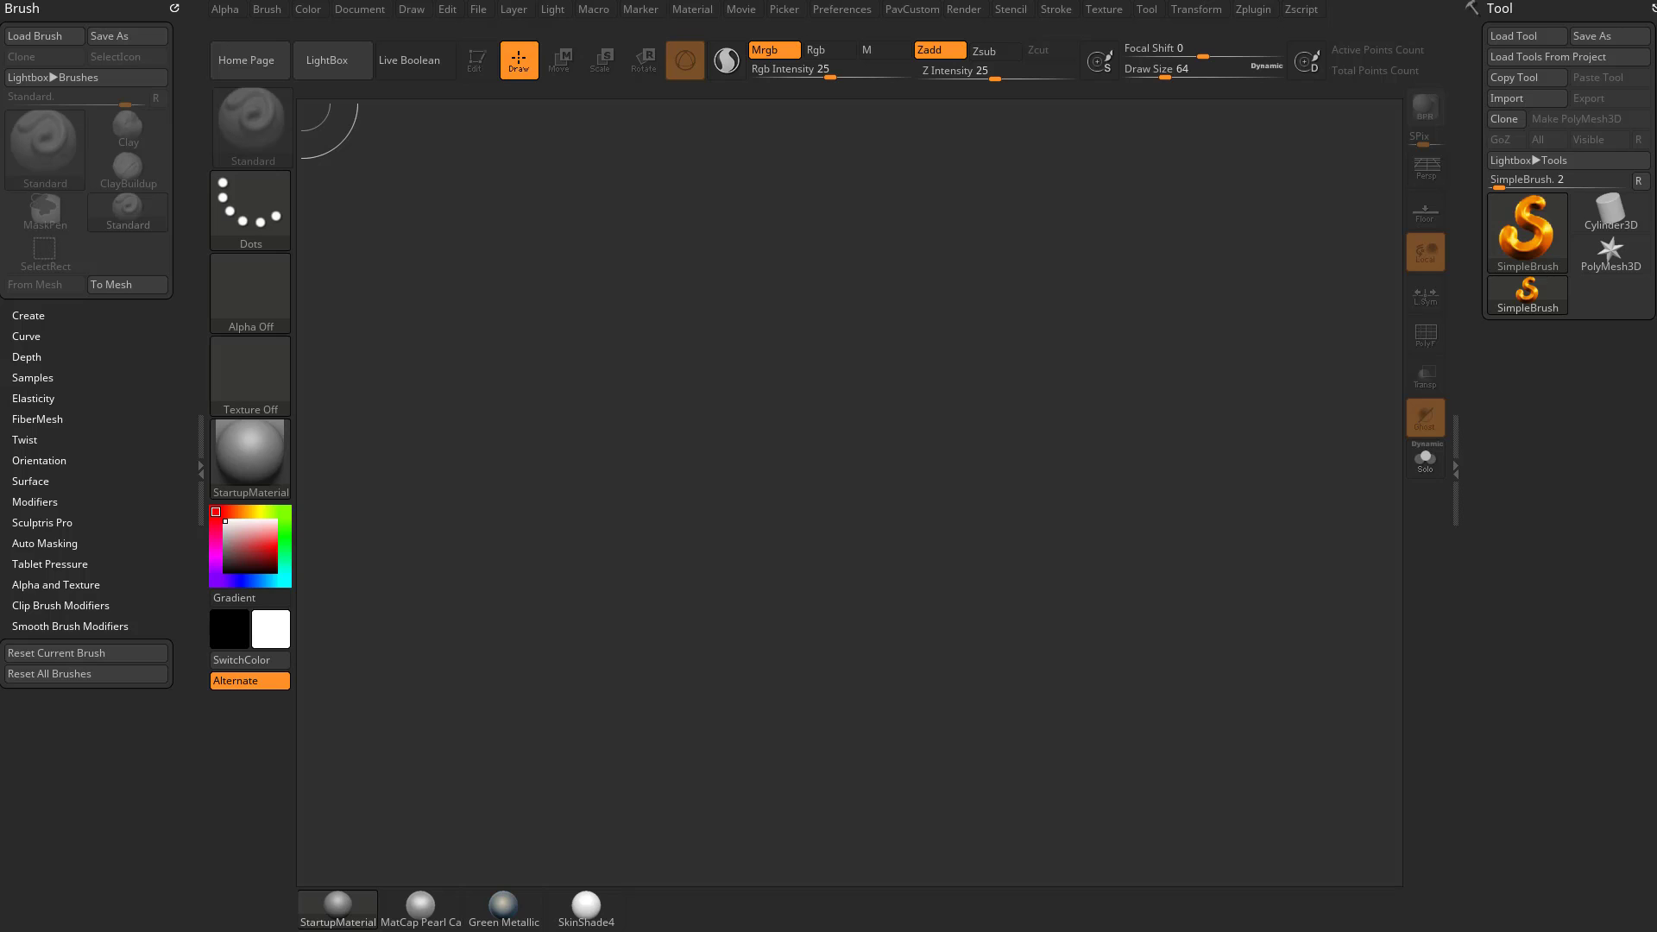
click(326, 60)
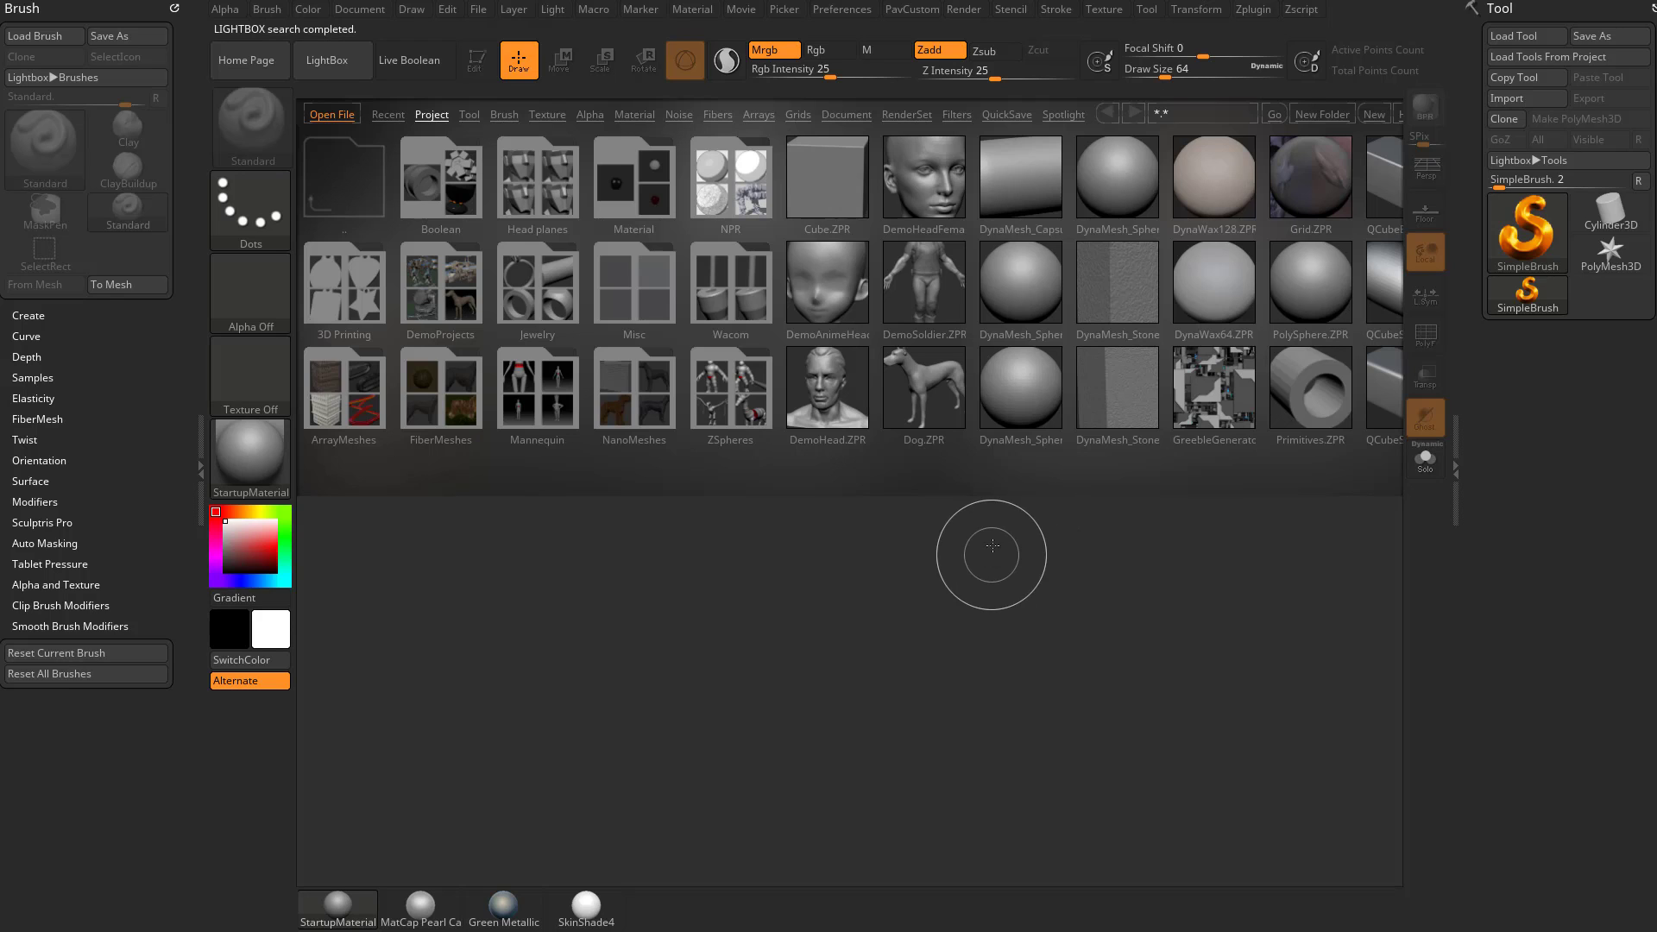
click(992, 554)
key(comma)
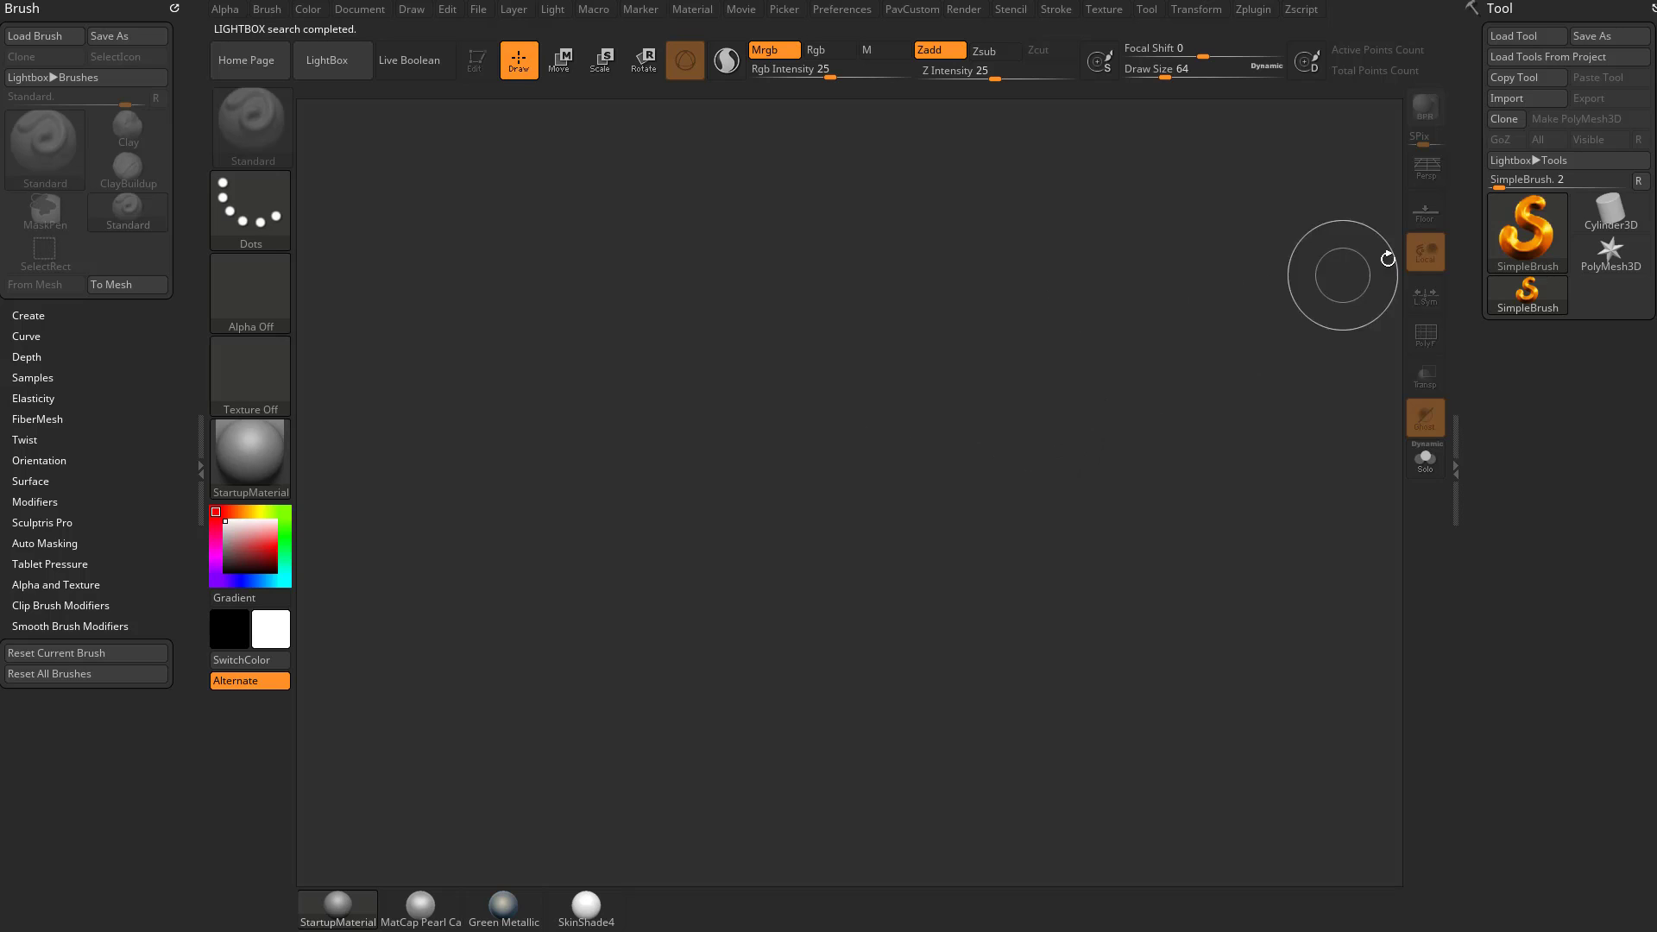
- Draw a Sphere3D on the canvas, enter edit mode and convert it to a PolyMesh3D
click(1524, 230)
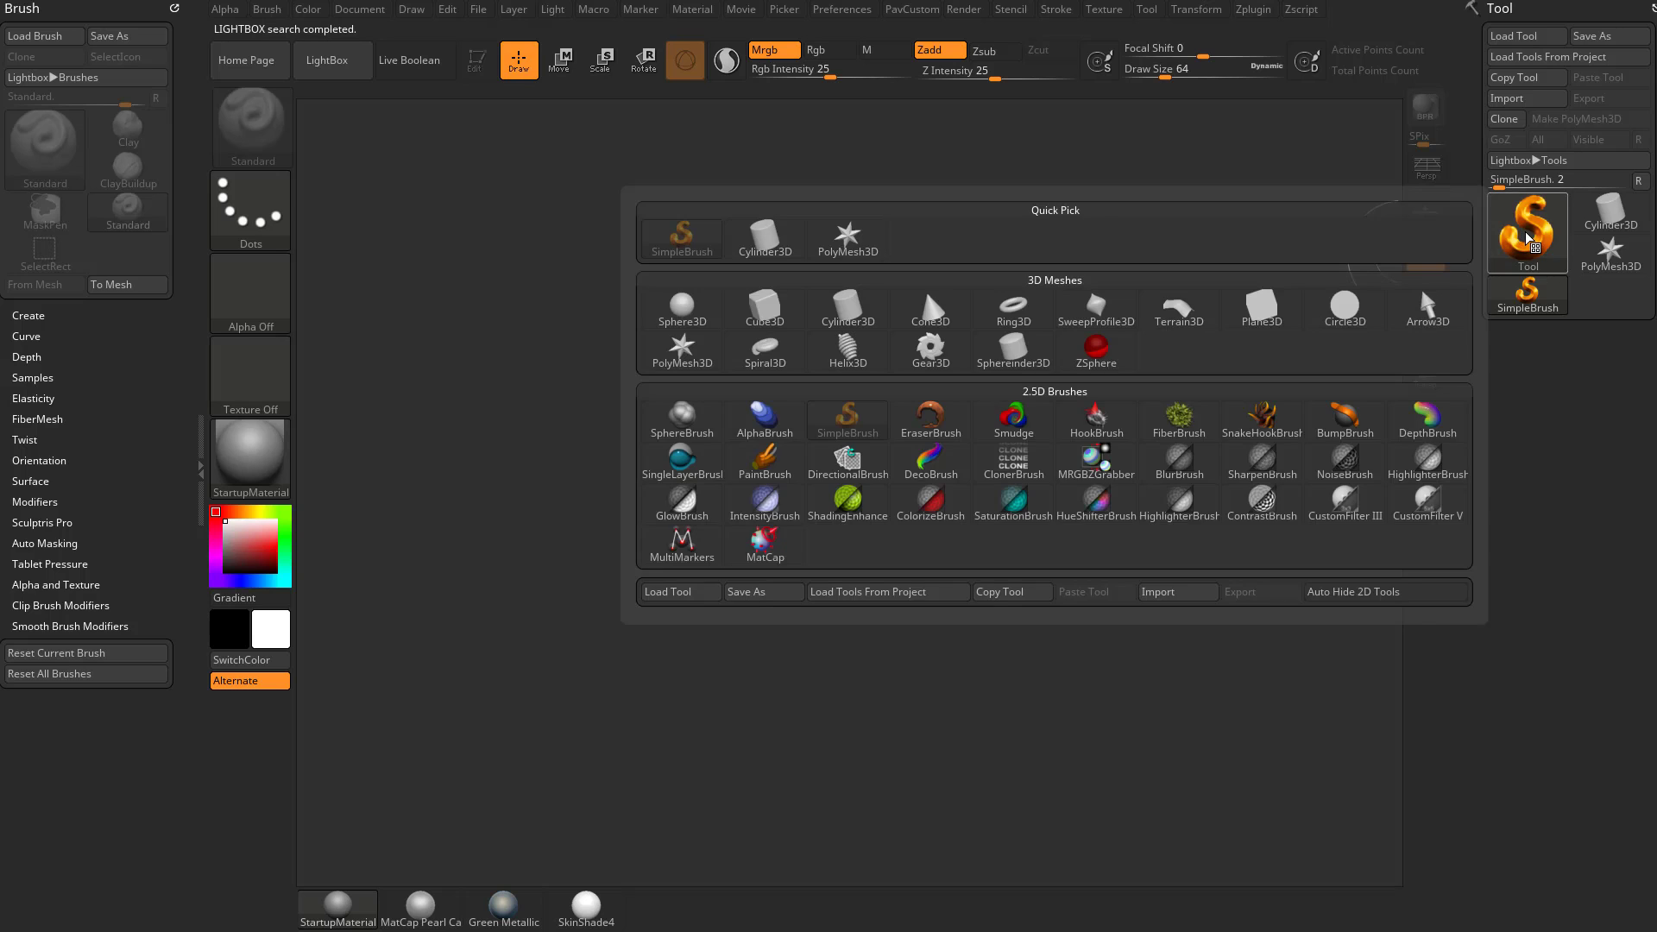
click(678, 308)
drag(754, 518, 829, 621)
key(t)
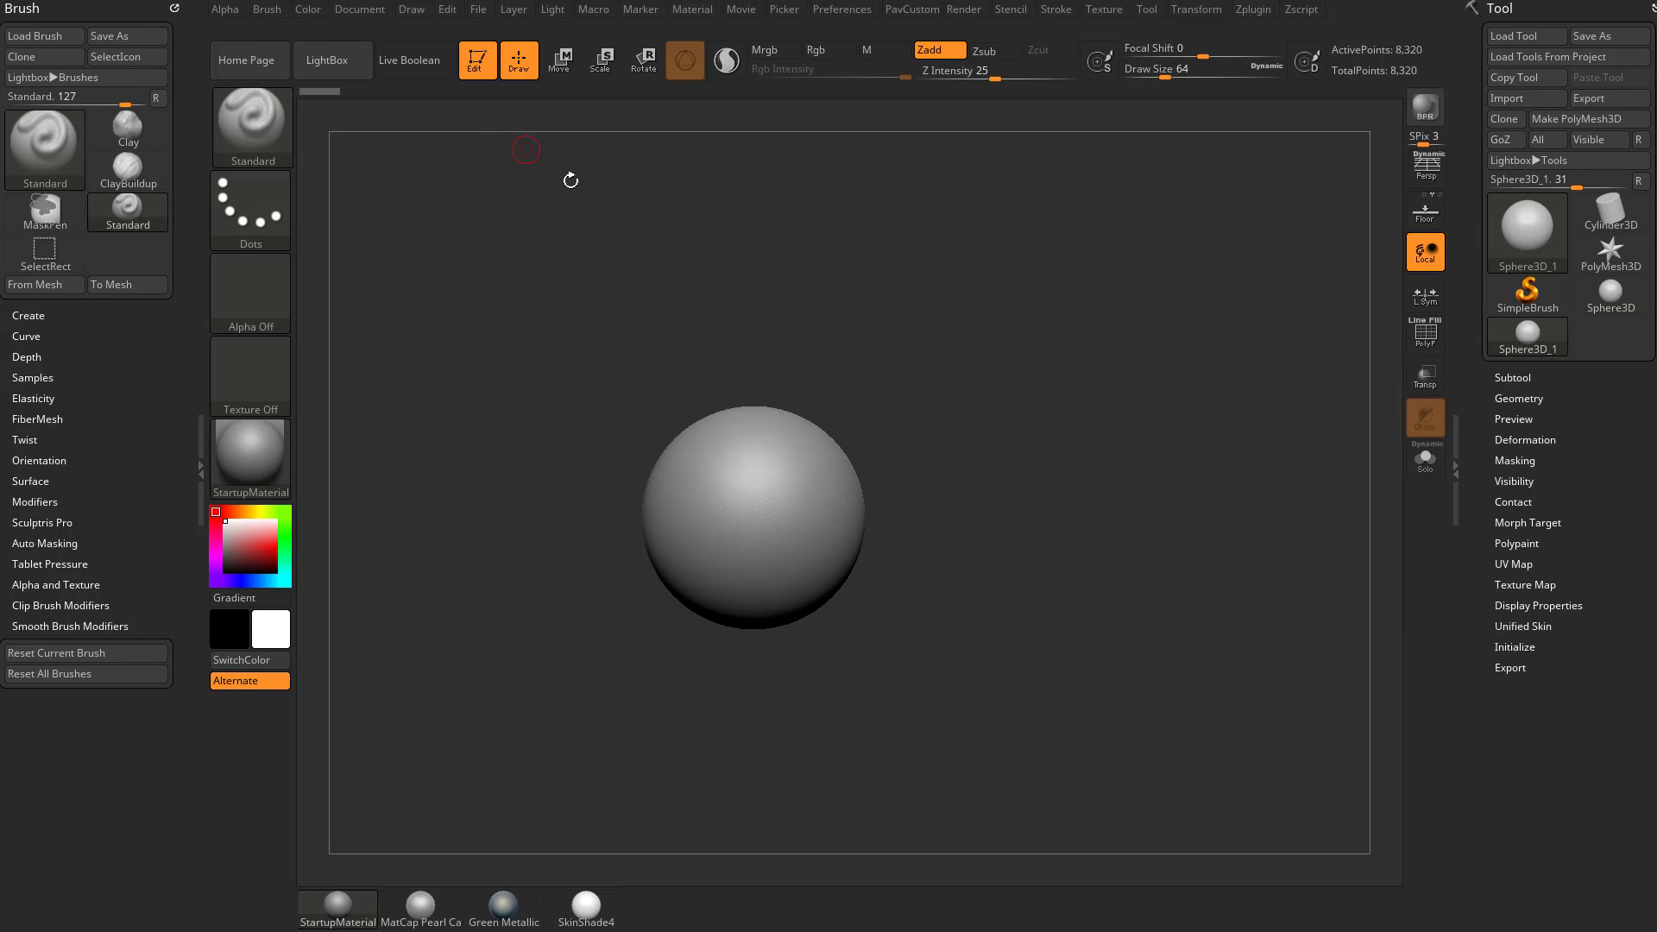
click(1577, 119)
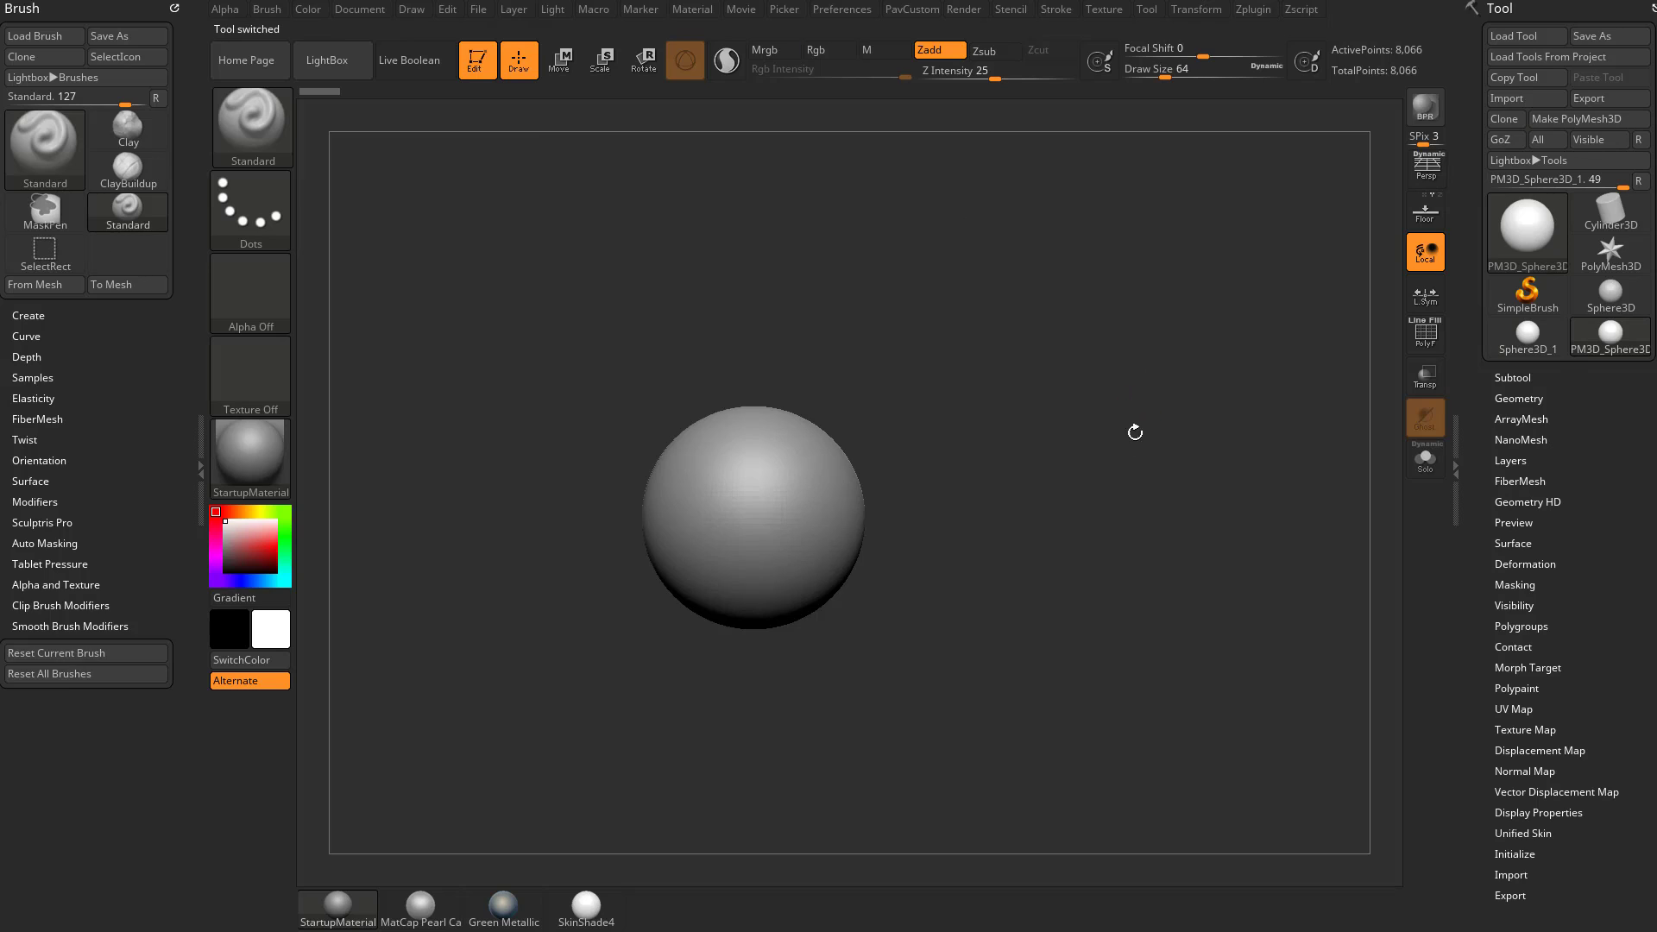
alt+drag(1135, 432, 1169, 424)
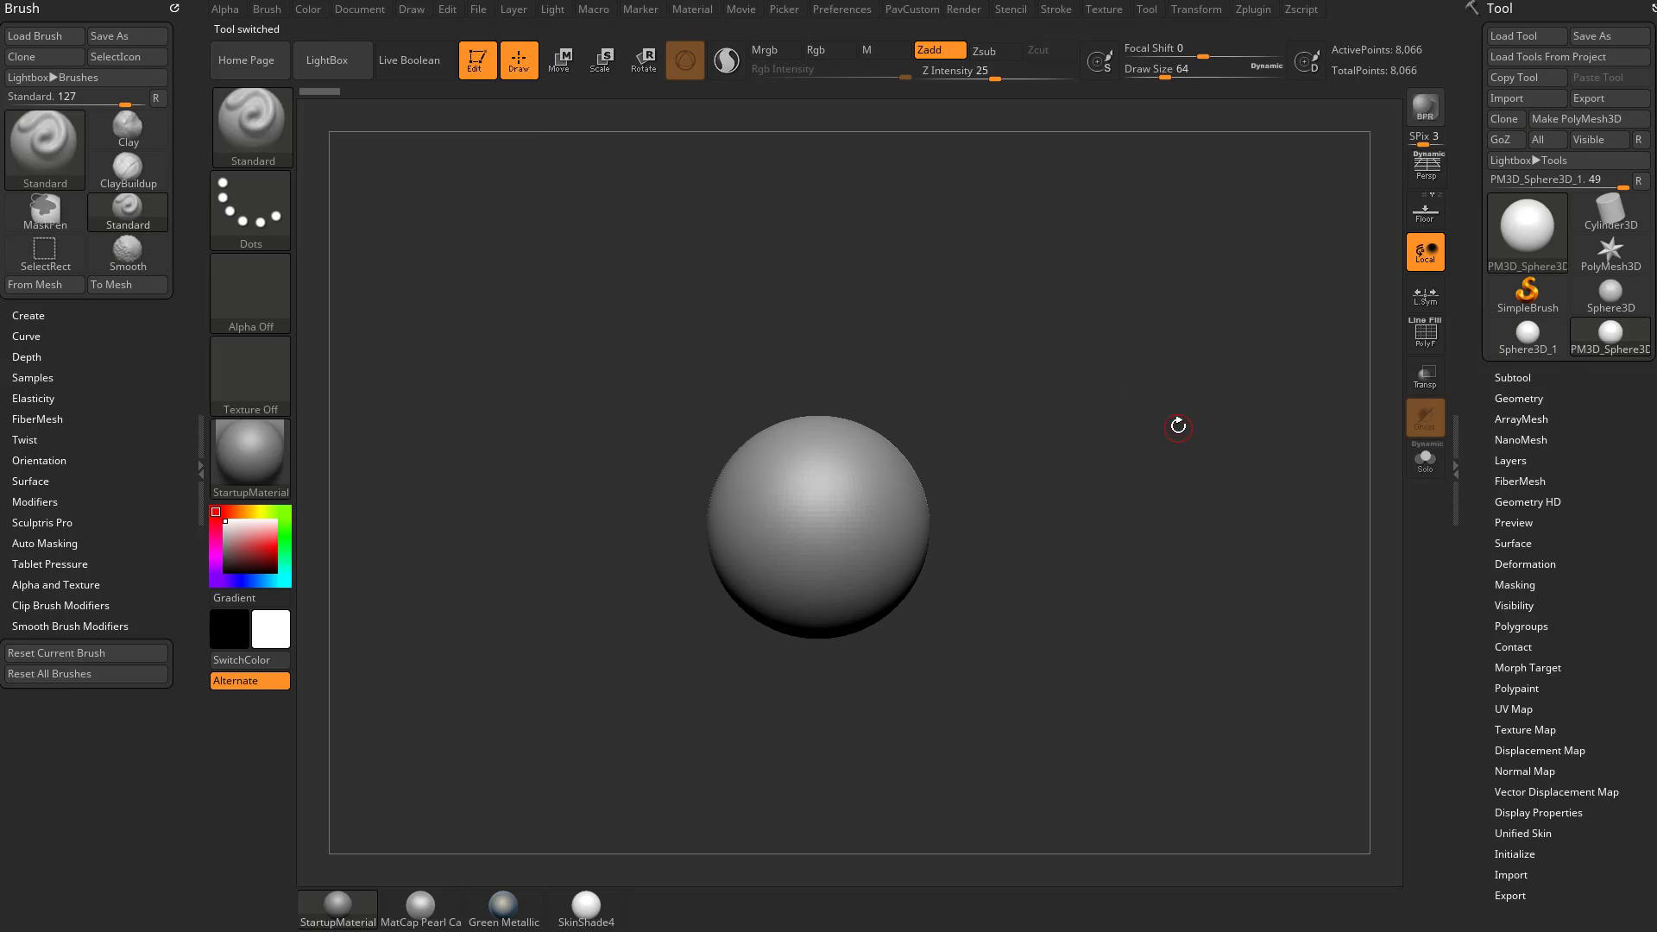
- Choose the Pixologic logo texture, Texture 29, and add it to Spotlight
click(1109, 10)
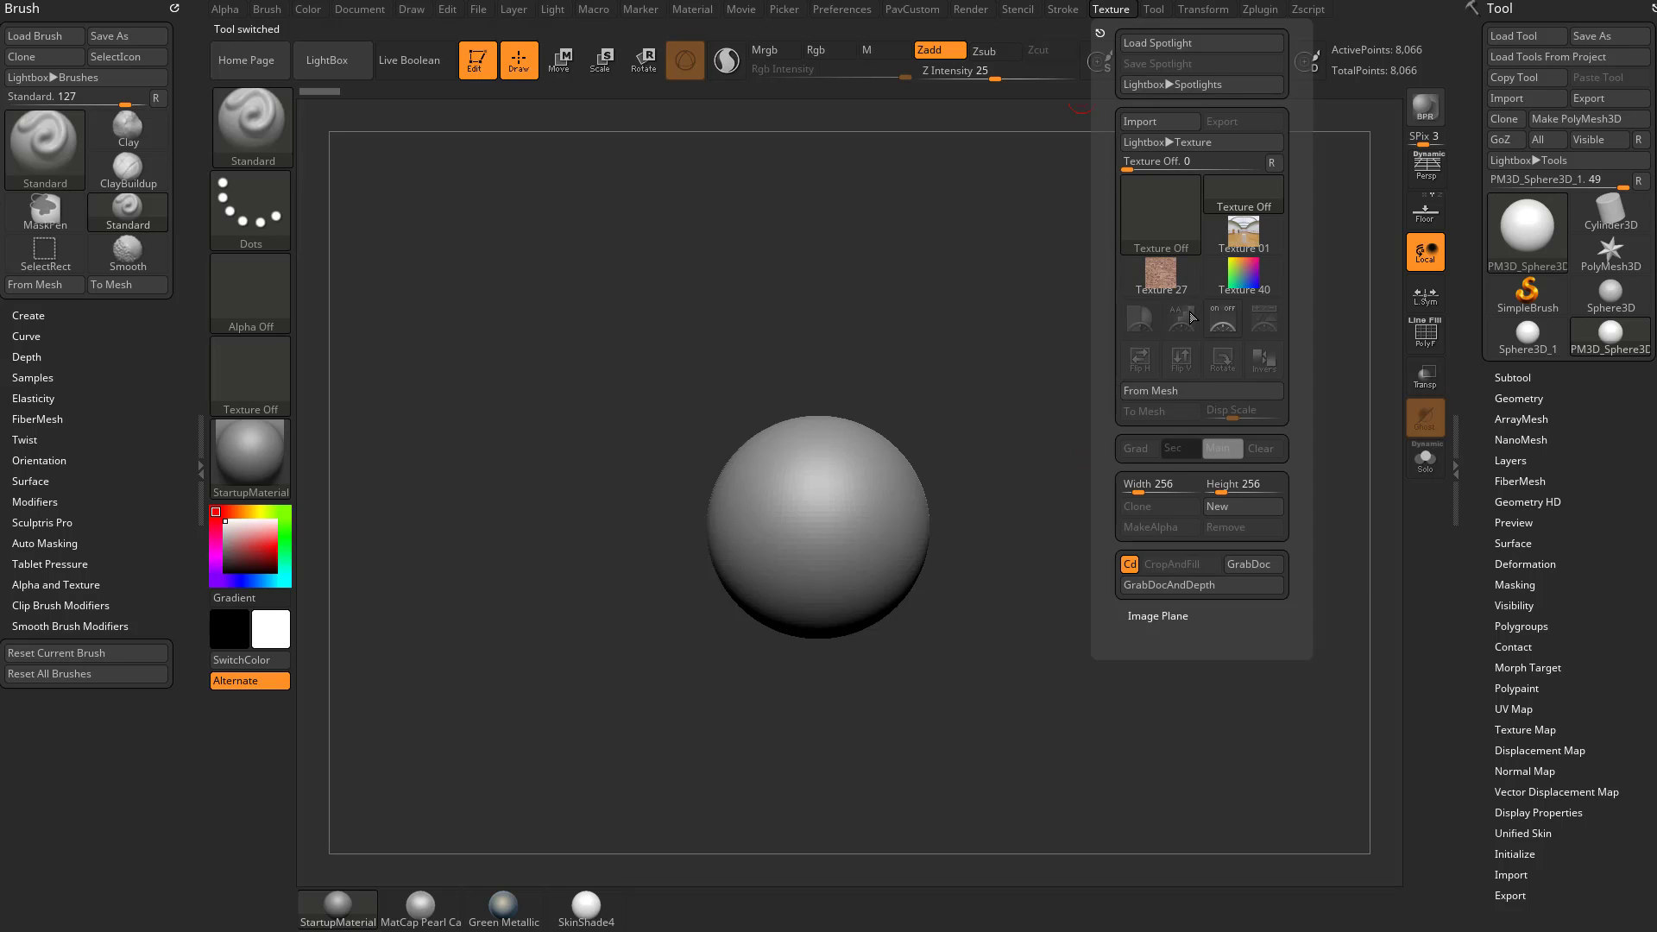
click(1172, 221)
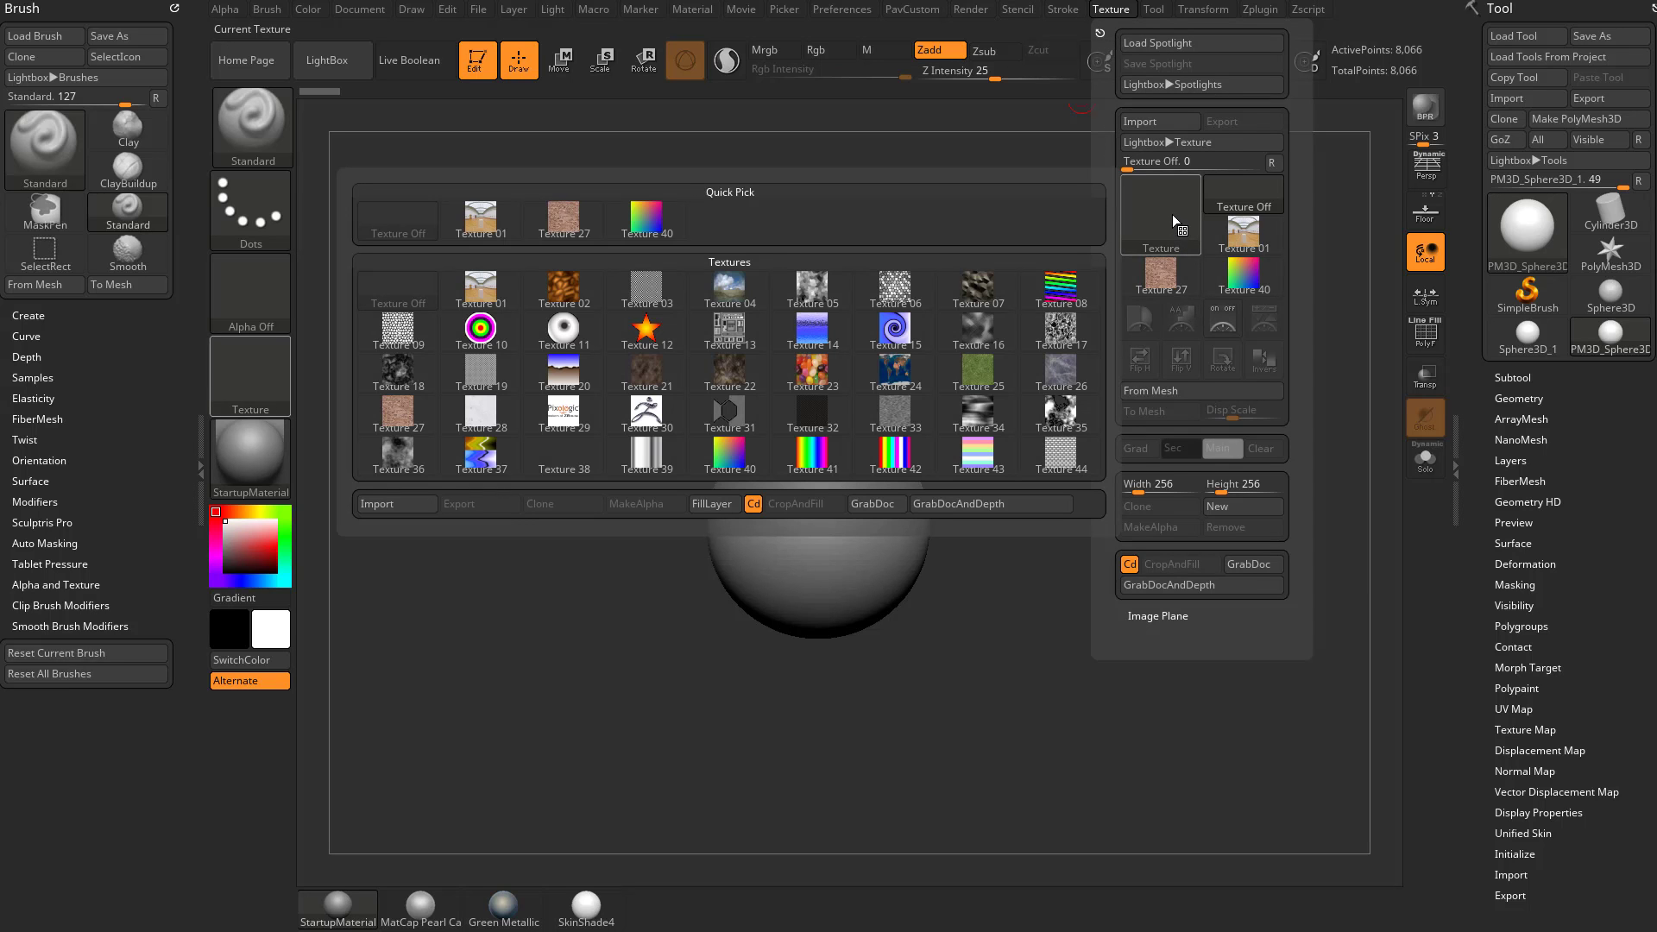
click(565, 416)
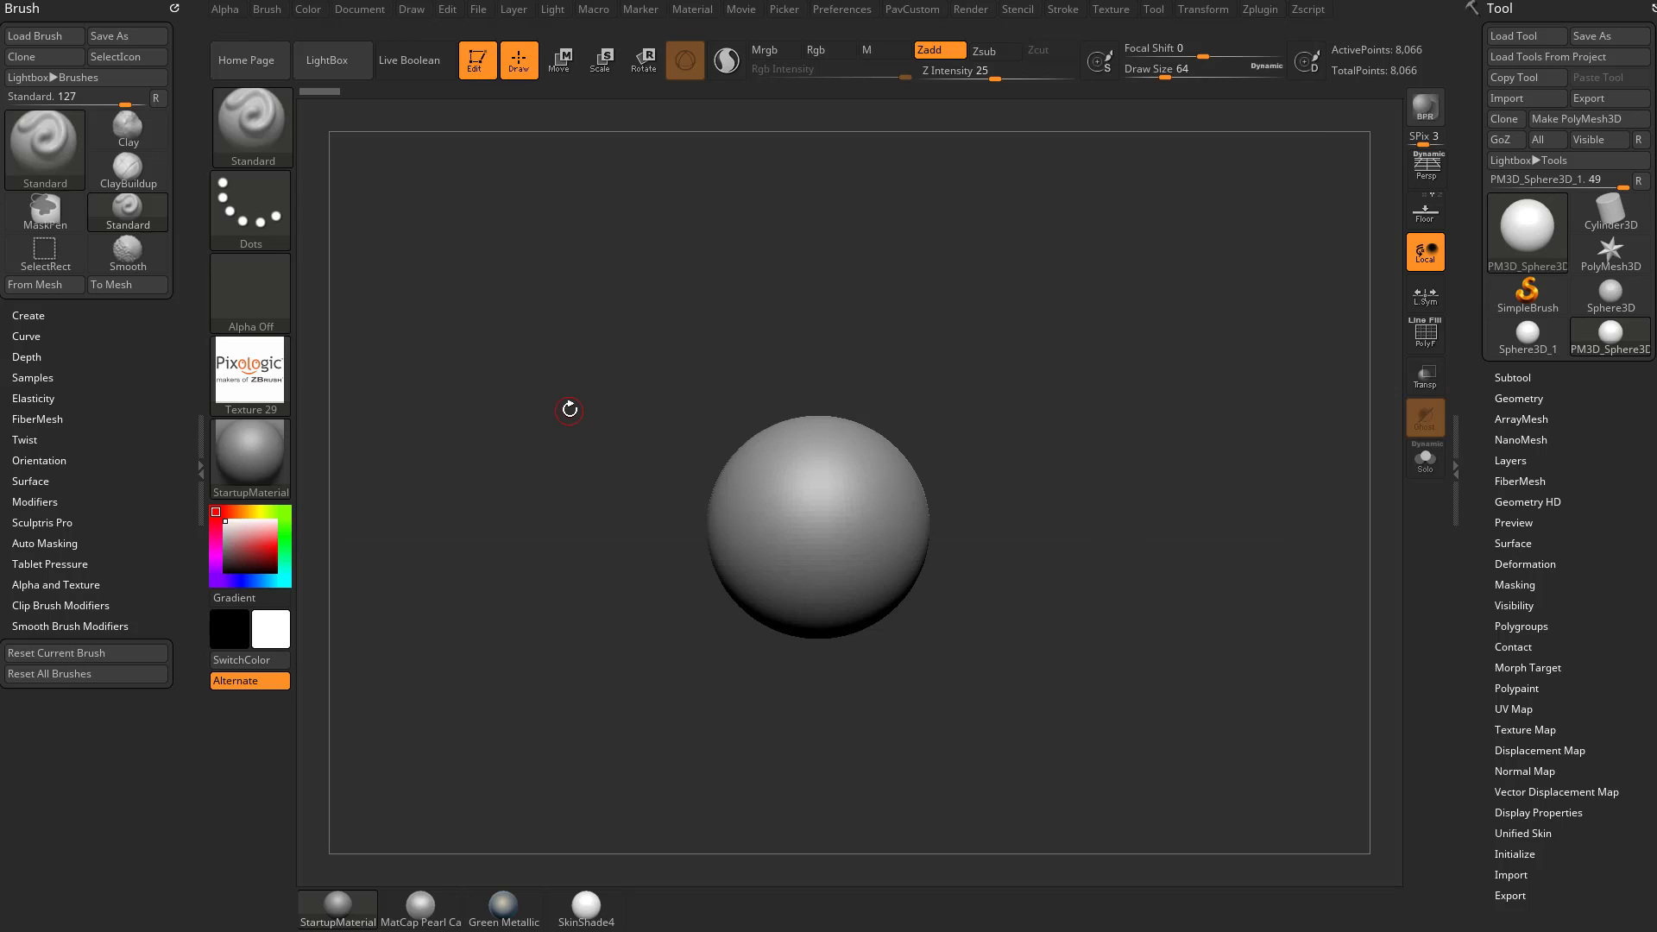
click(1110, 9)
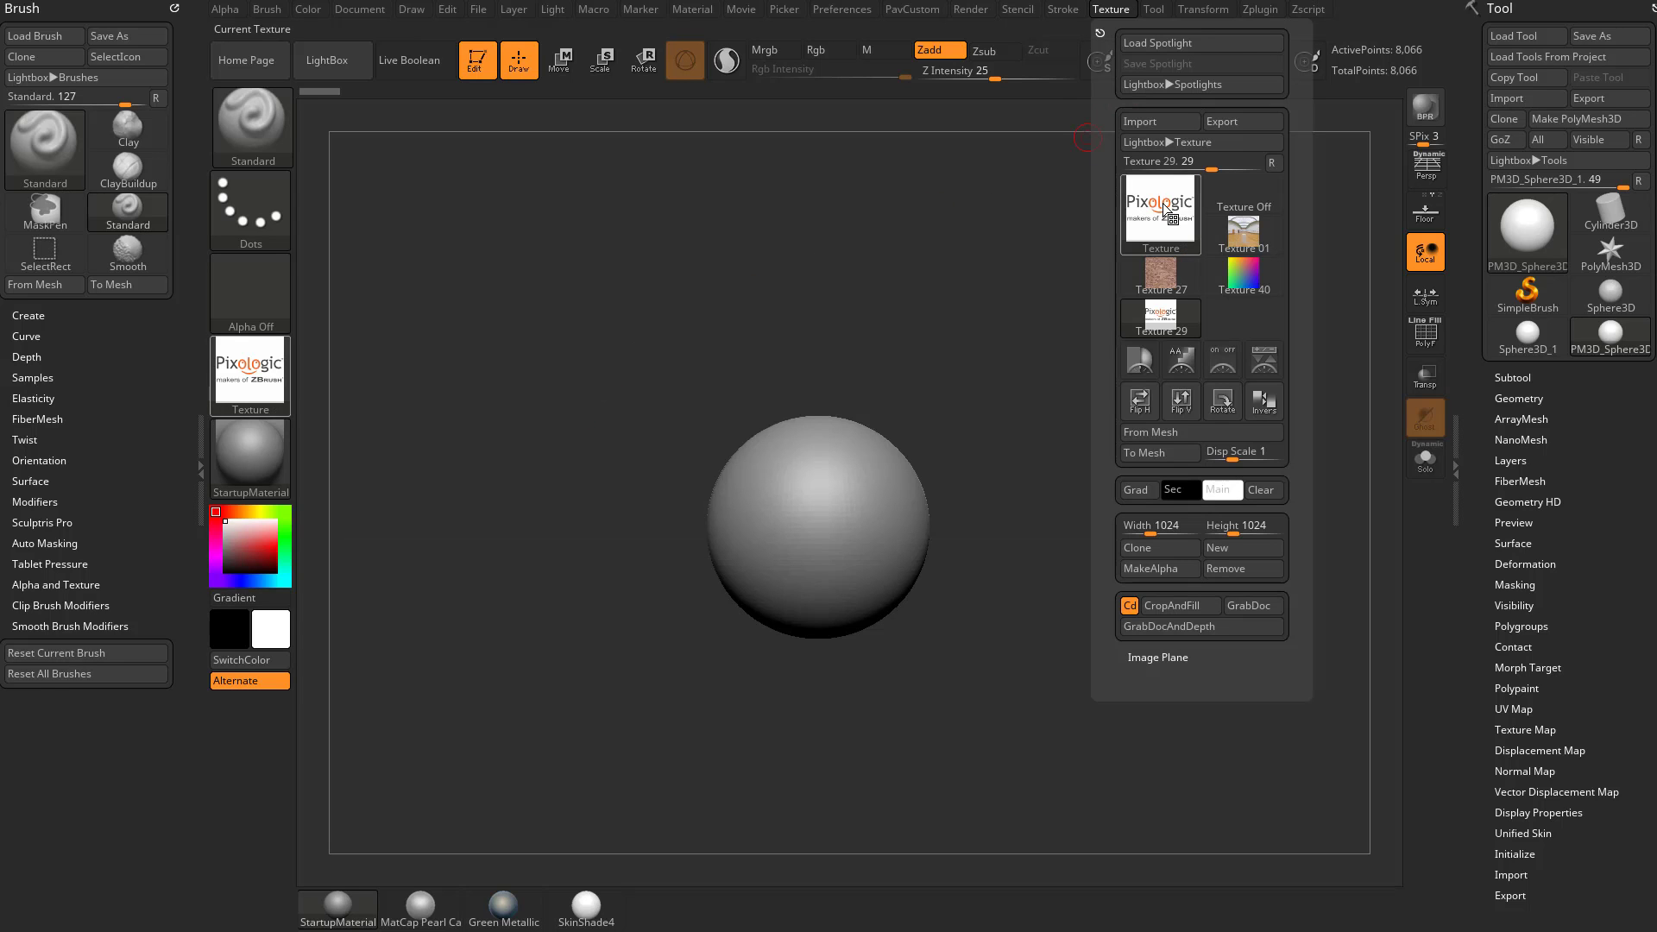
click(1267, 364)
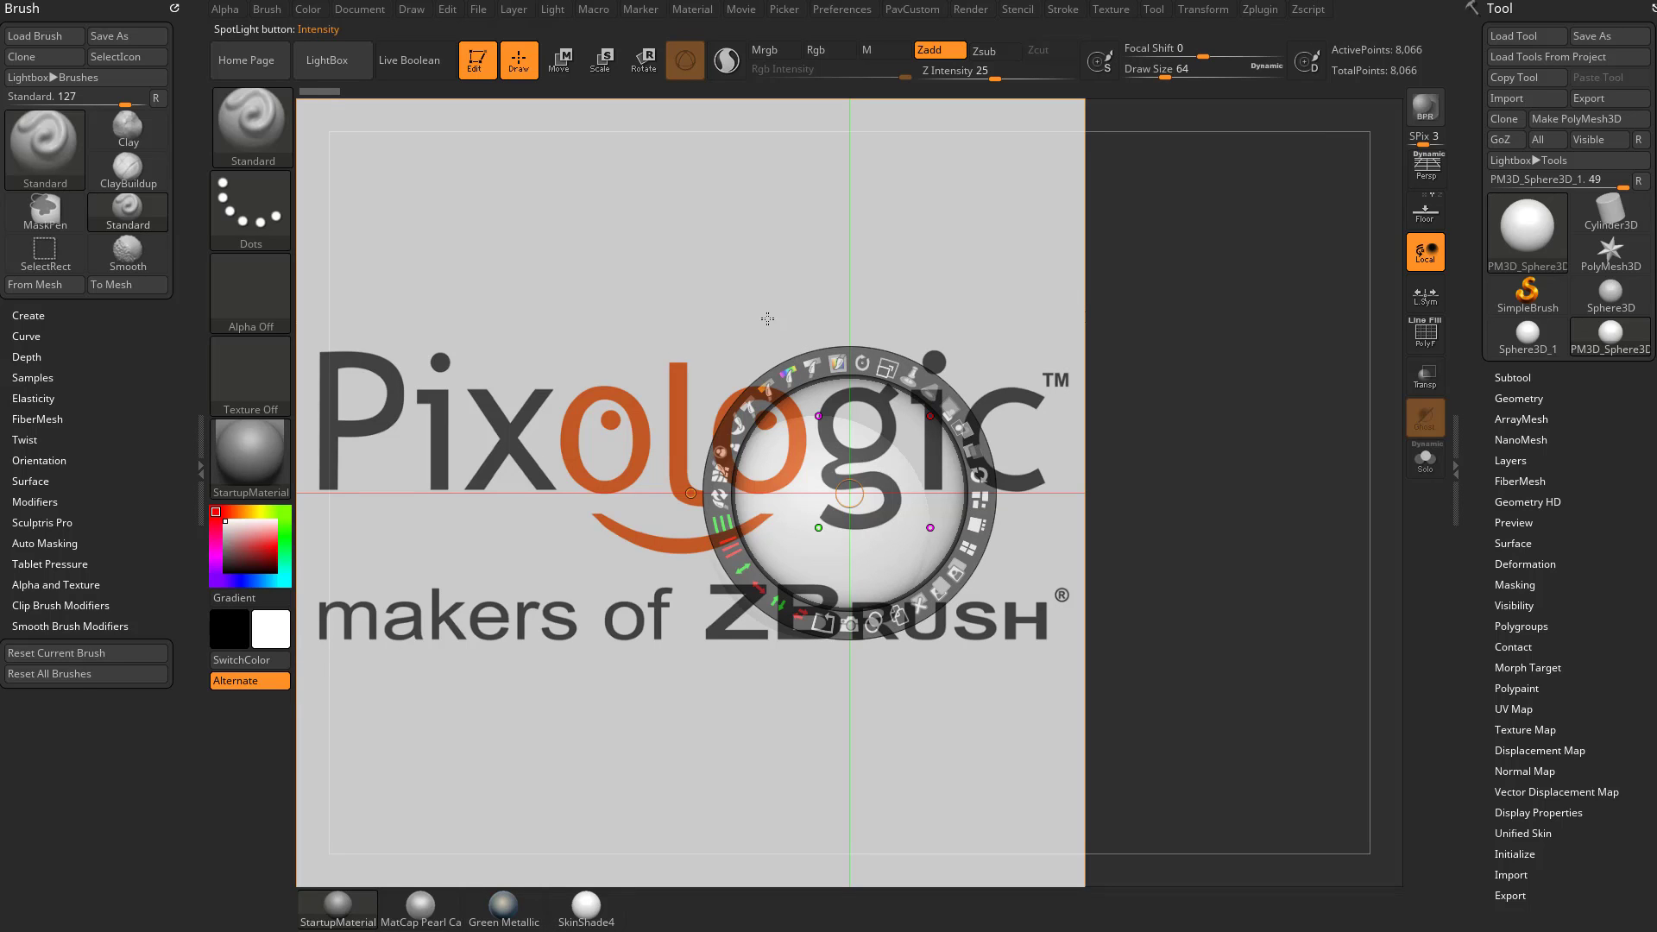
- Move the Spotlight logo image so its orange smiling face lies over the sphere
drag(629, 262, 693, 277)
click(1012, 244)
click(596, 486)
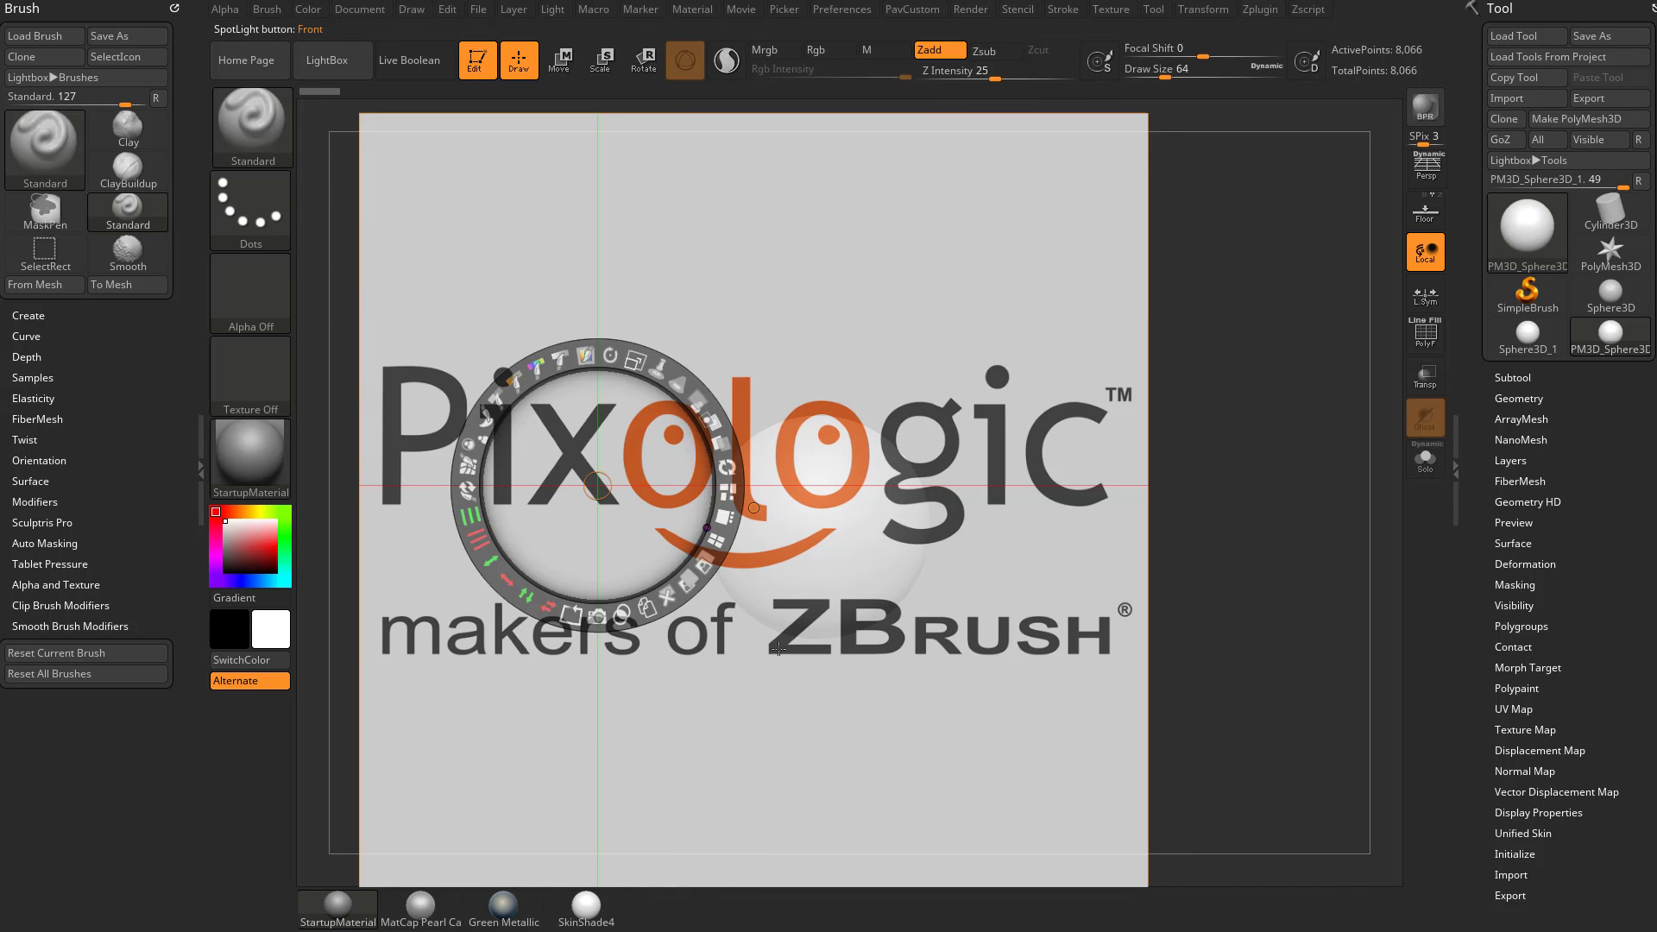
click(927, 764)
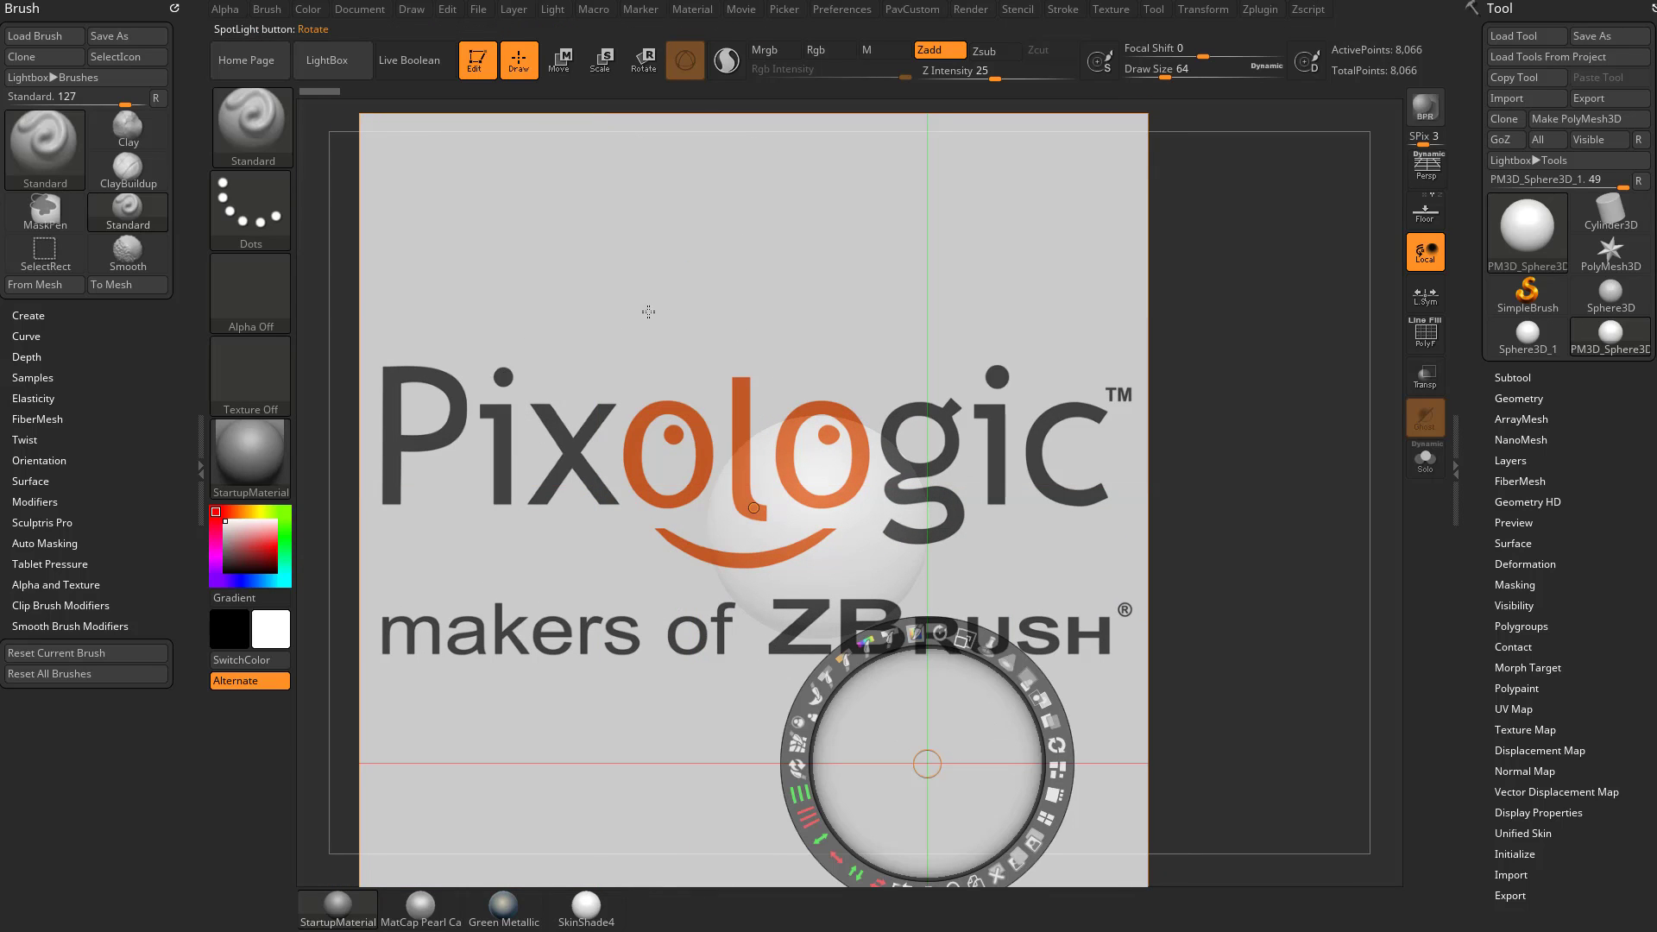
drag(635, 300, 688, 322)
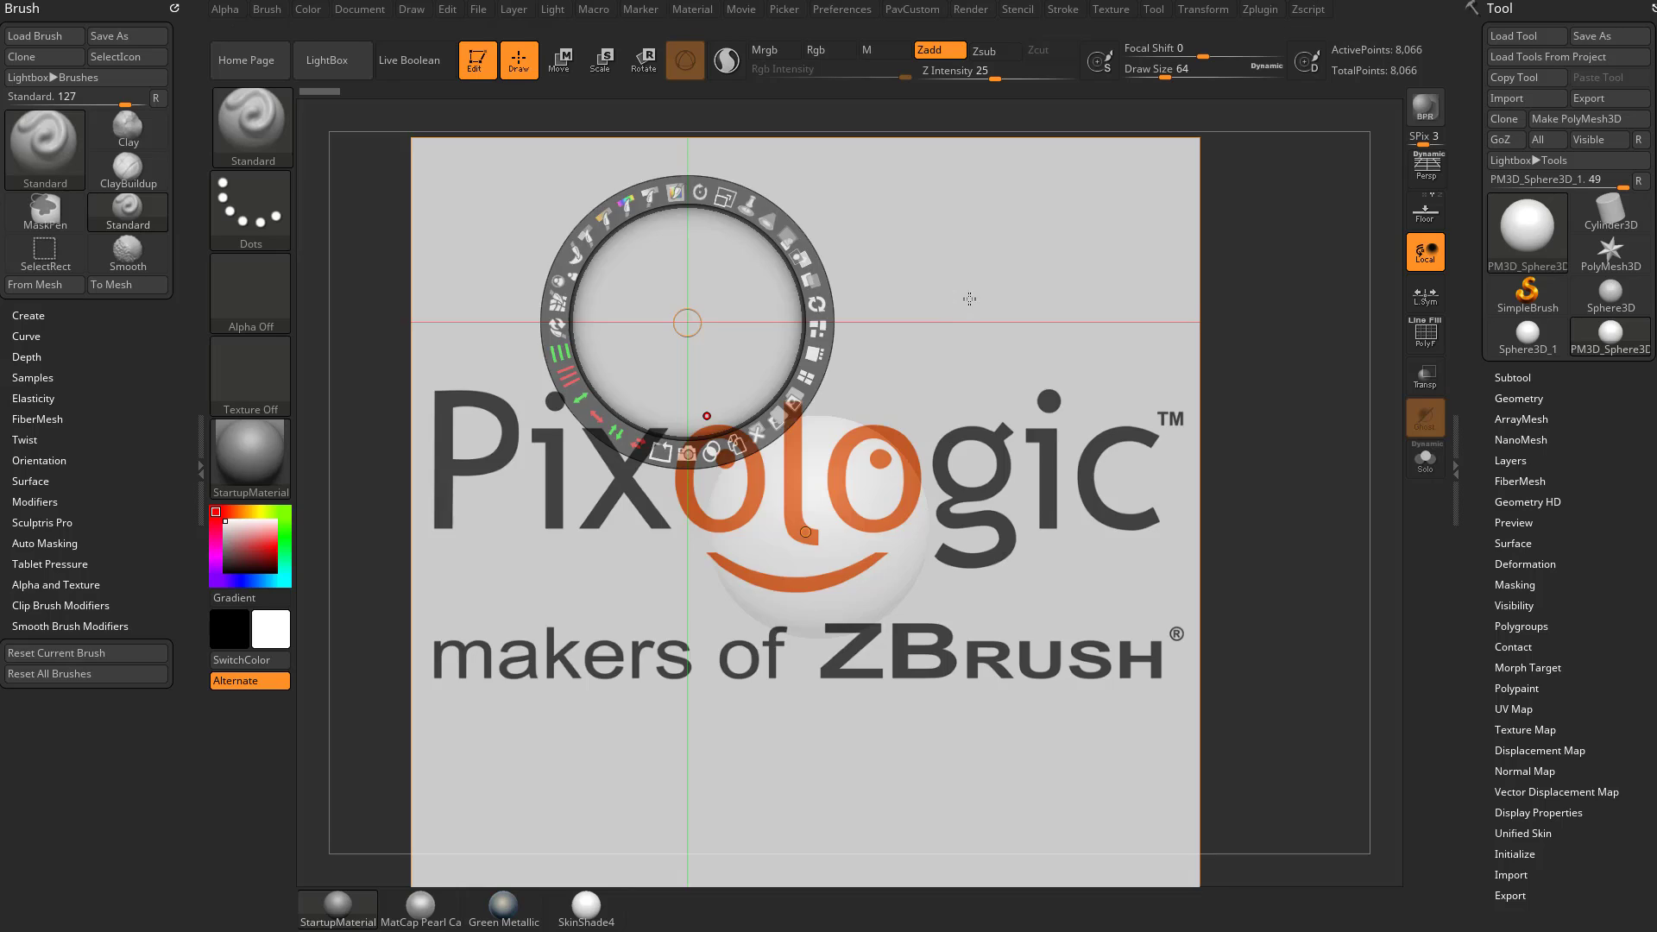
mouse_move(969, 299)
mouse_down()
mouse_move(988, 334)
mouse_move(986, 315)
mouse_up()
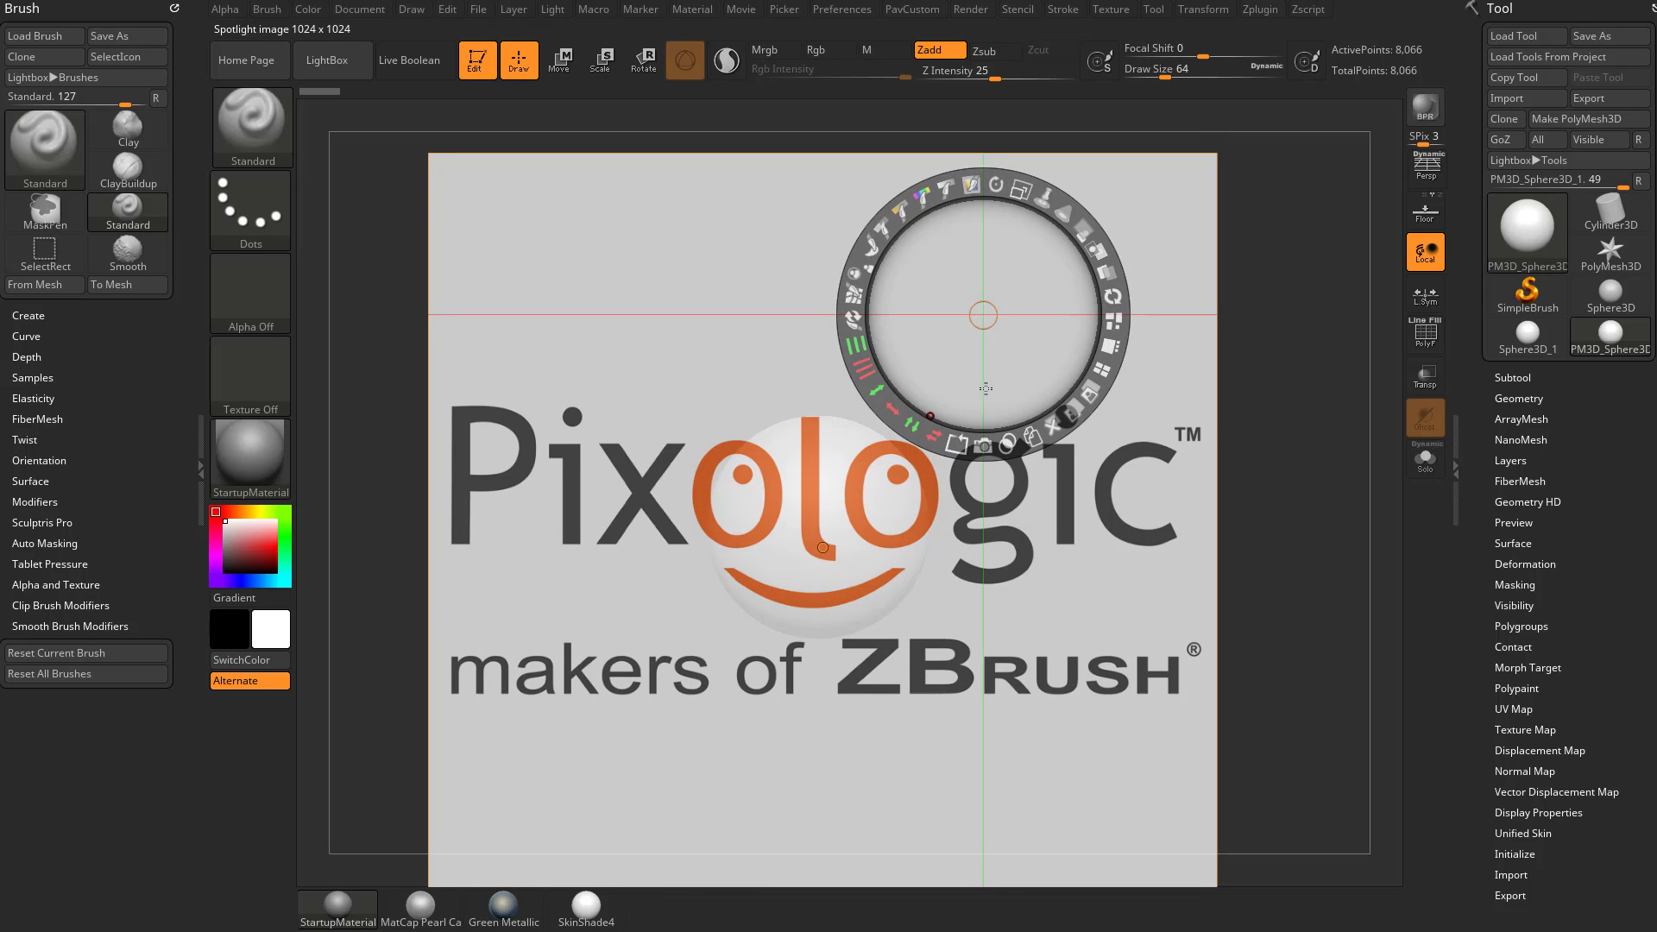
- Leave Spotlight editing and sculpt the logo's face into the sphere with the Standard brush at draw size 311
key(z)
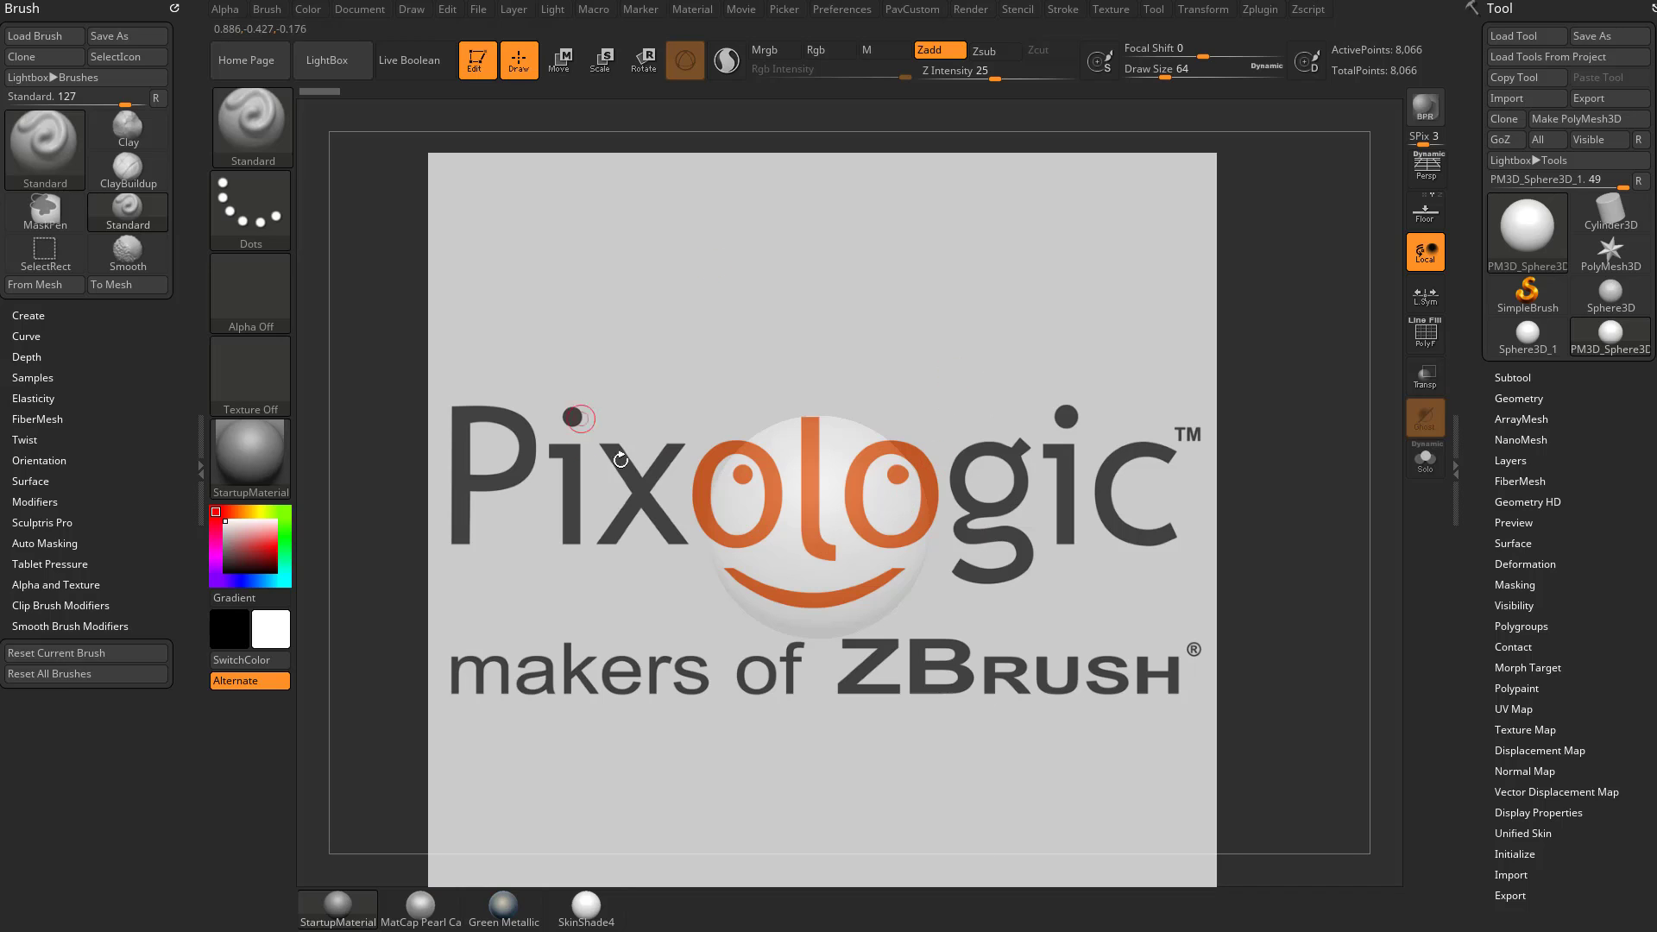
key(s)
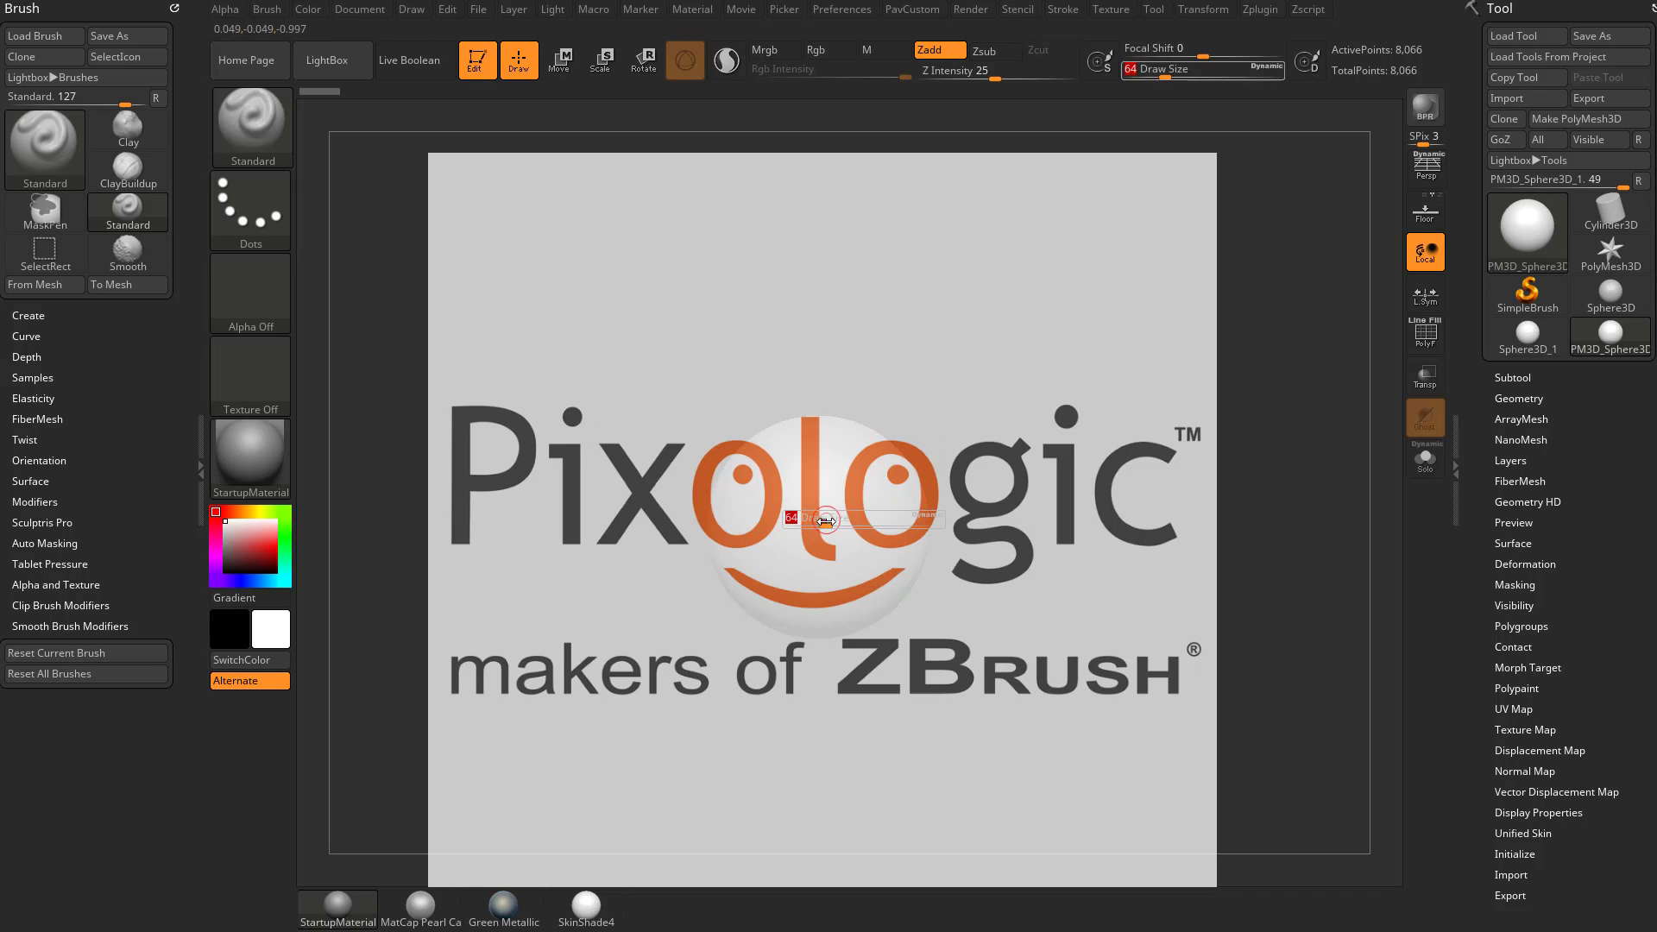
drag(823, 521, 859, 522)
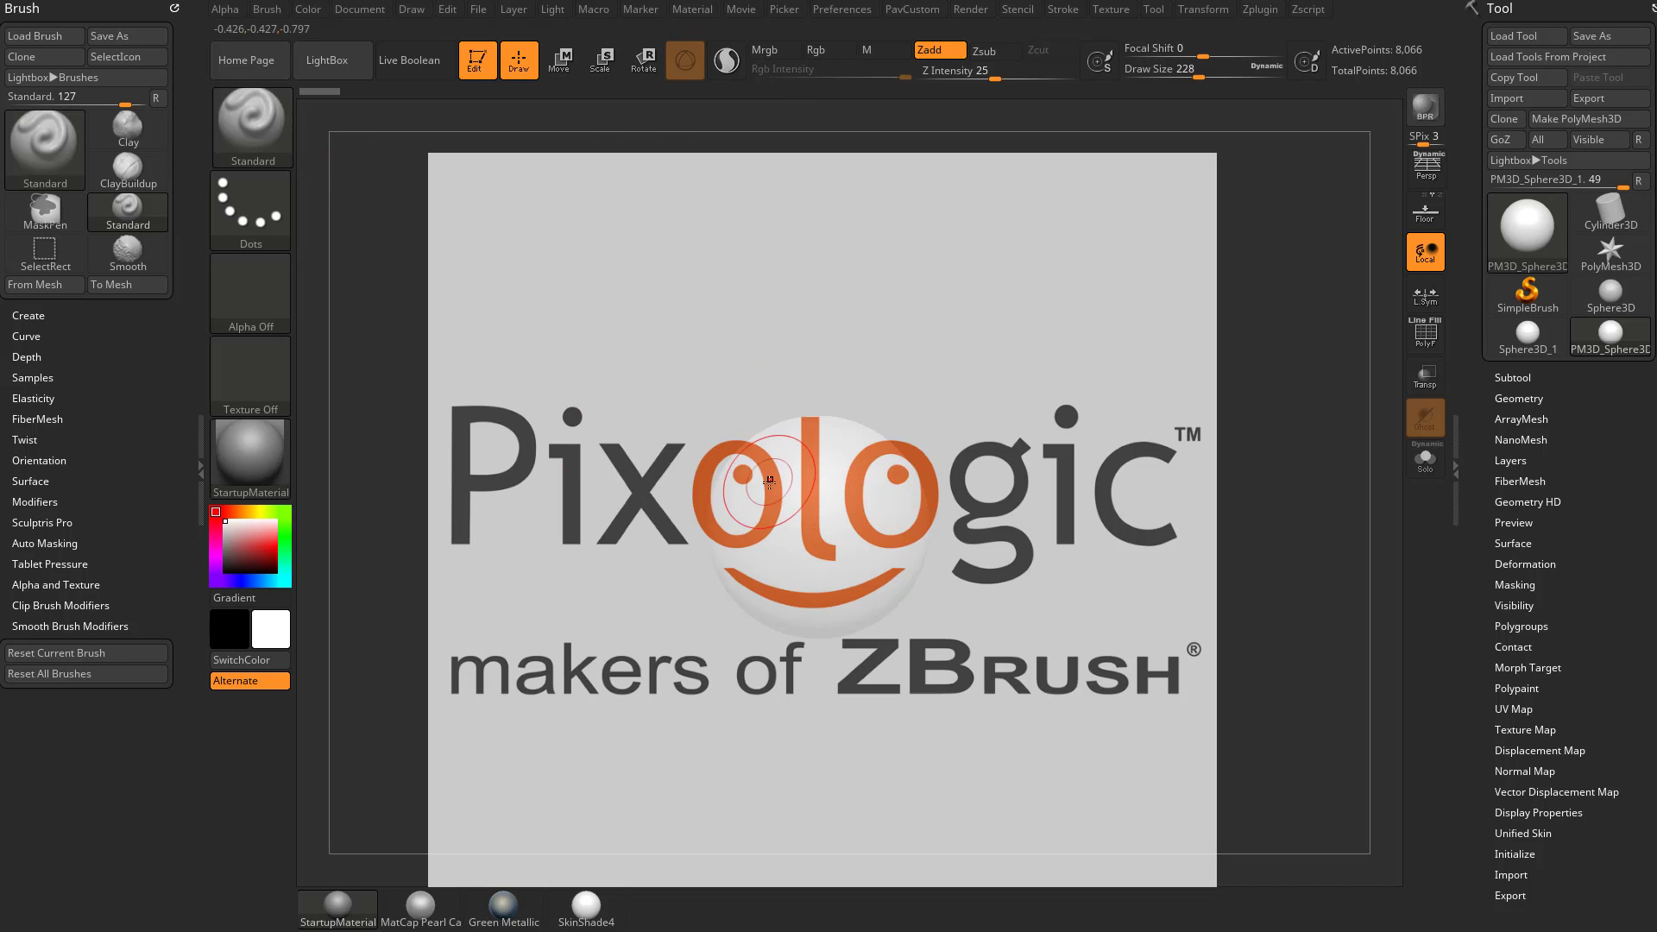
key(s)
drag(769, 491, 782, 492)
mouse_move(840, 430)
mouse_down()
mouse_move(834, 505)
mouse_move(911, 580)
mouse_move(967, 587)
mouse_up()
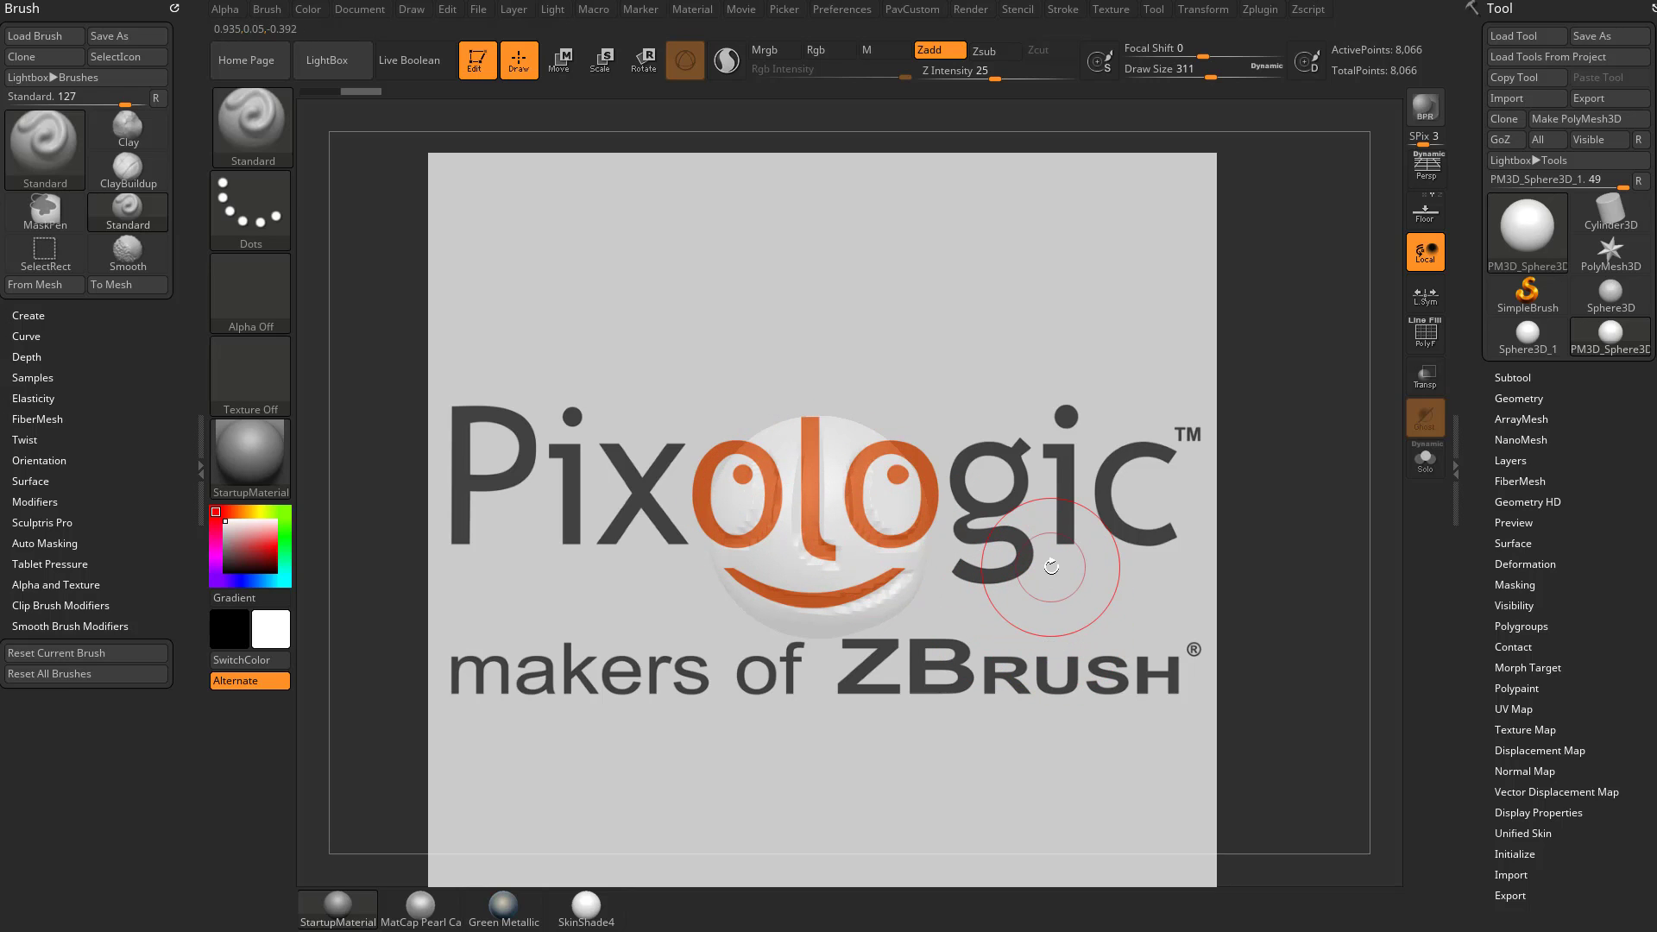
- Hide the Spotlight image to view the sculpted relief, and undo the strokes on the sphere
key(shift)
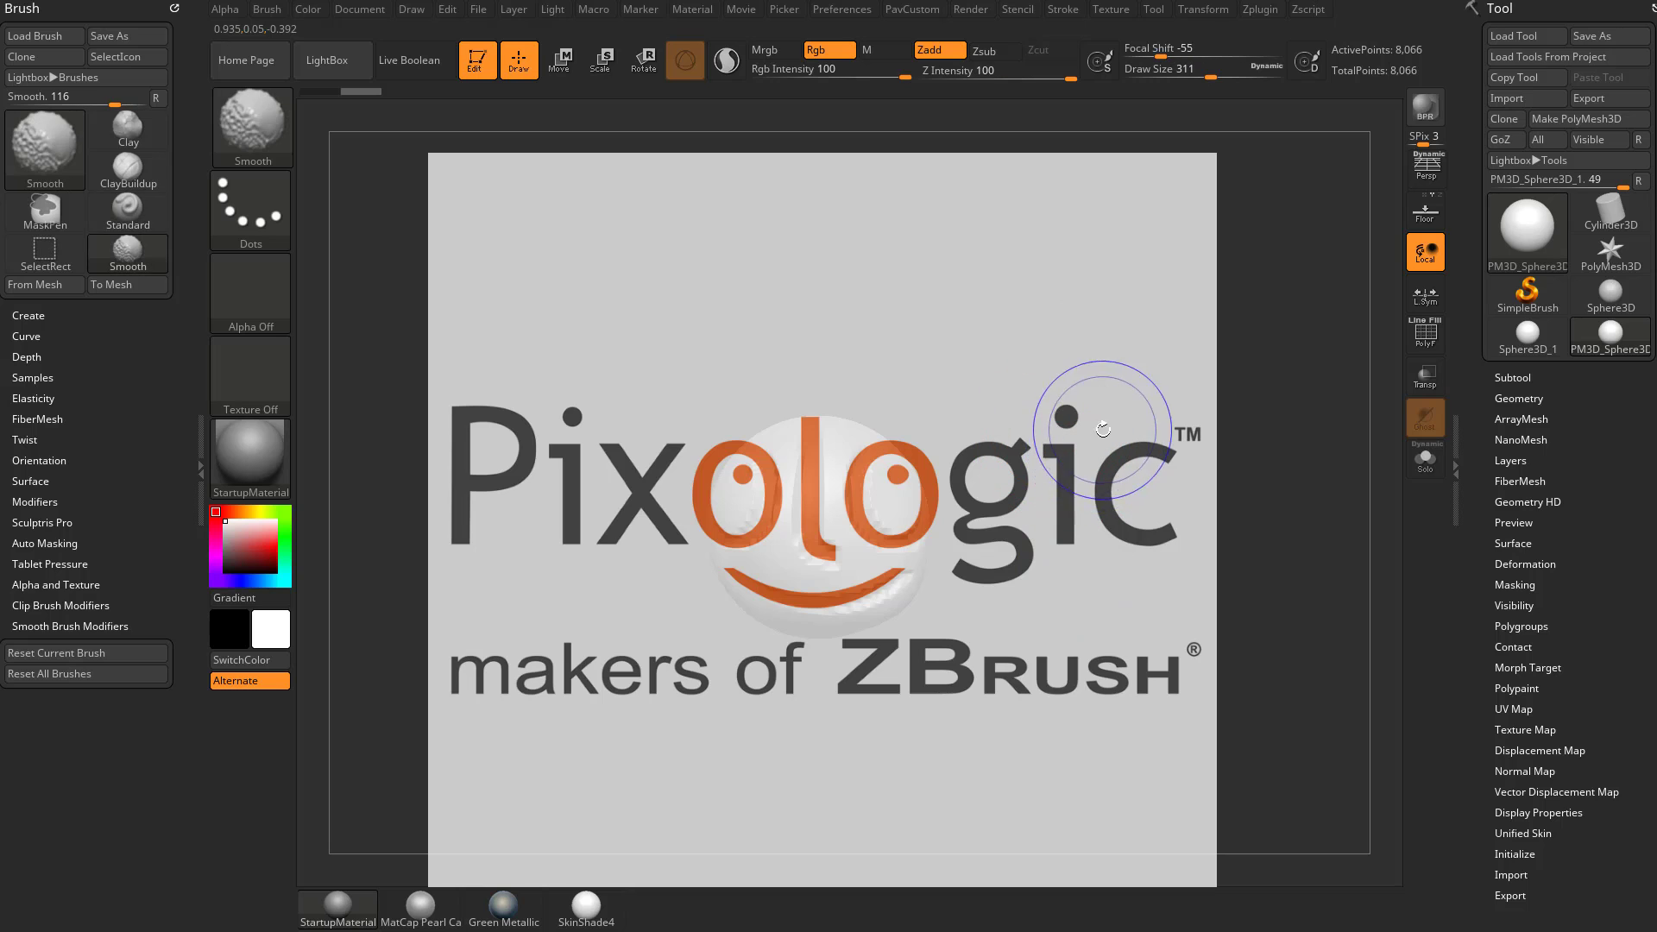
key(shift+z)
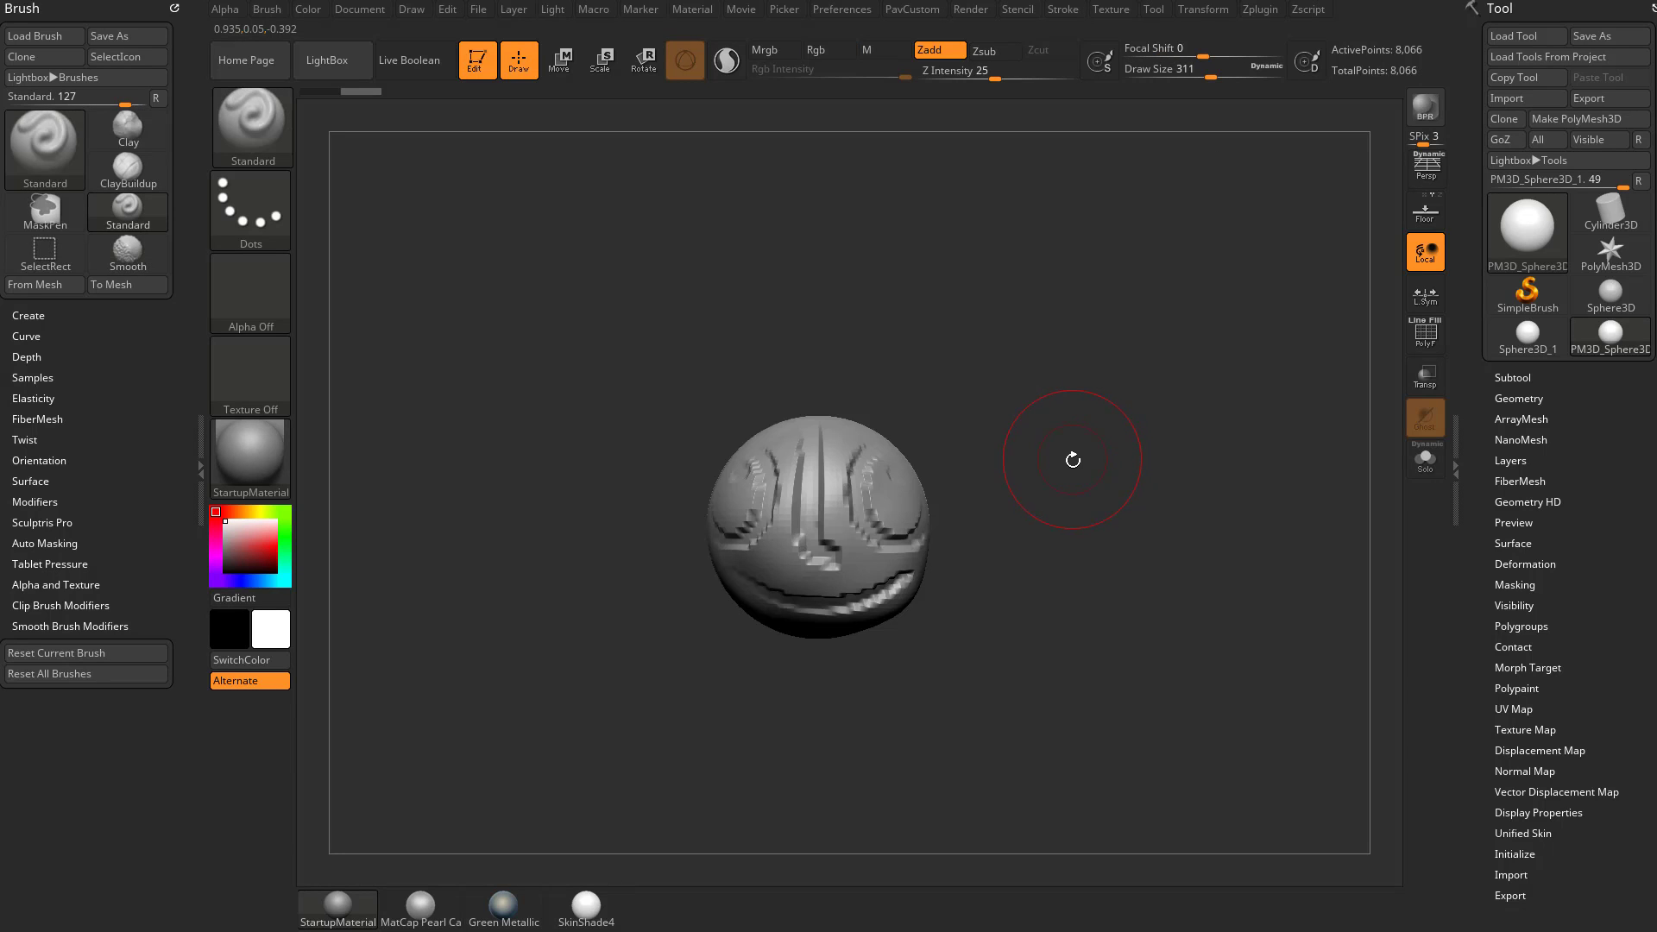
drag(1072, 444, 1102, 472)
key(ctrl+z)
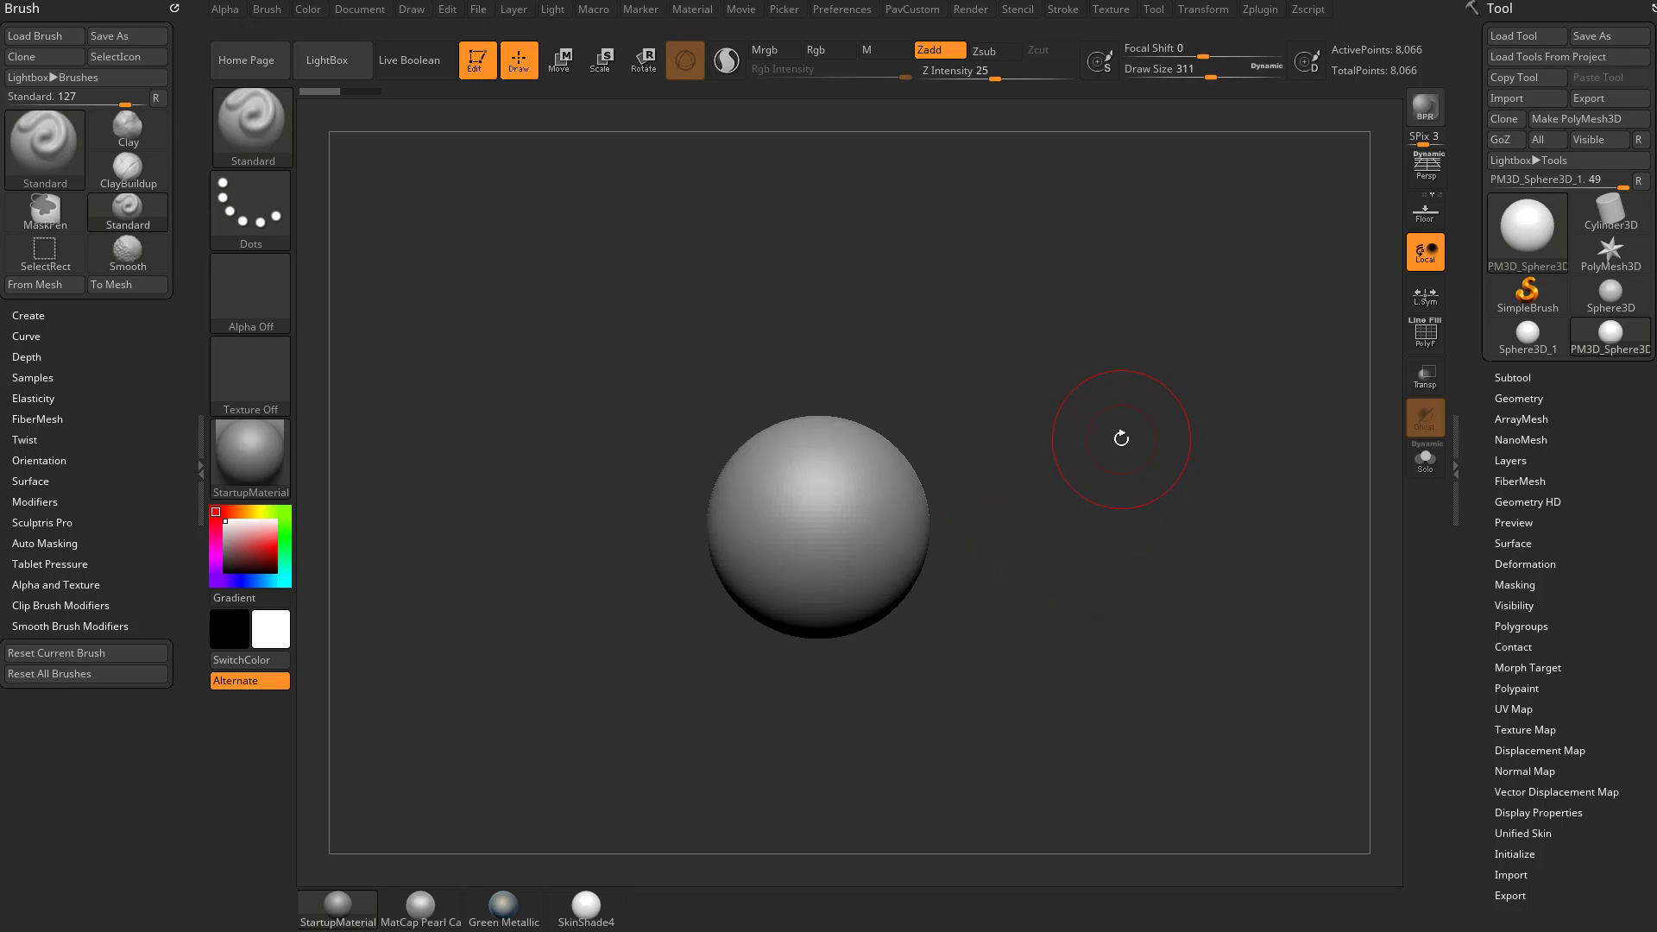
- Show Spotlight again, scale the logo image down and move it off the sphere to its right side
key(shift+z)
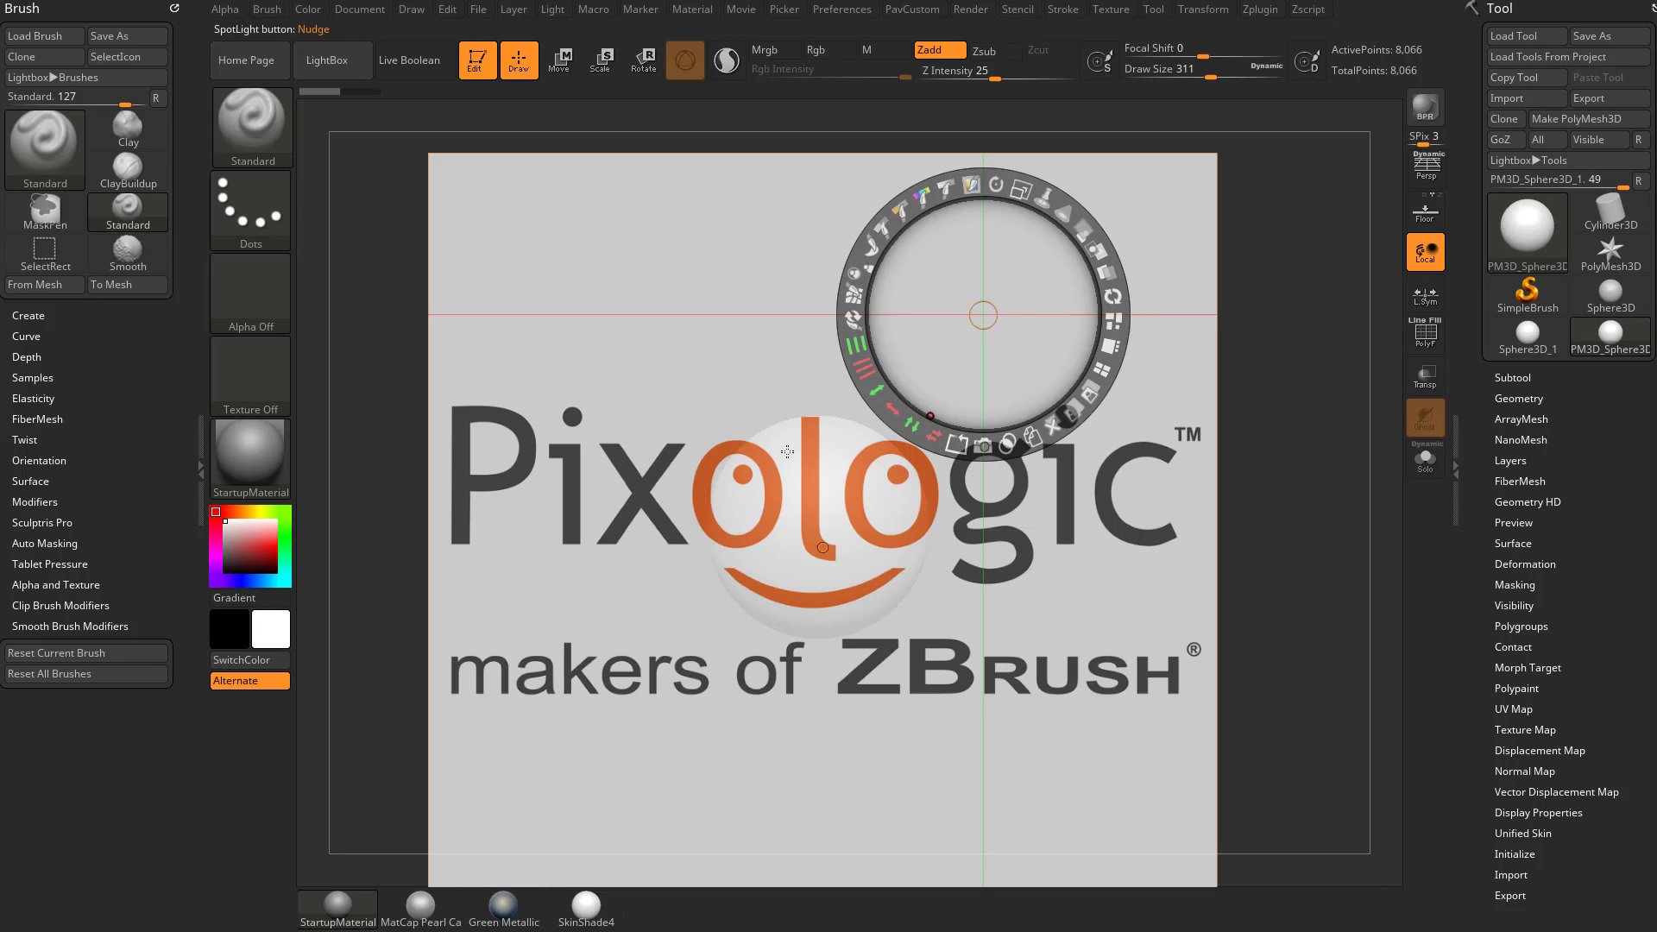
click(1022, 192)
drag(1022, 192, 997, 324)
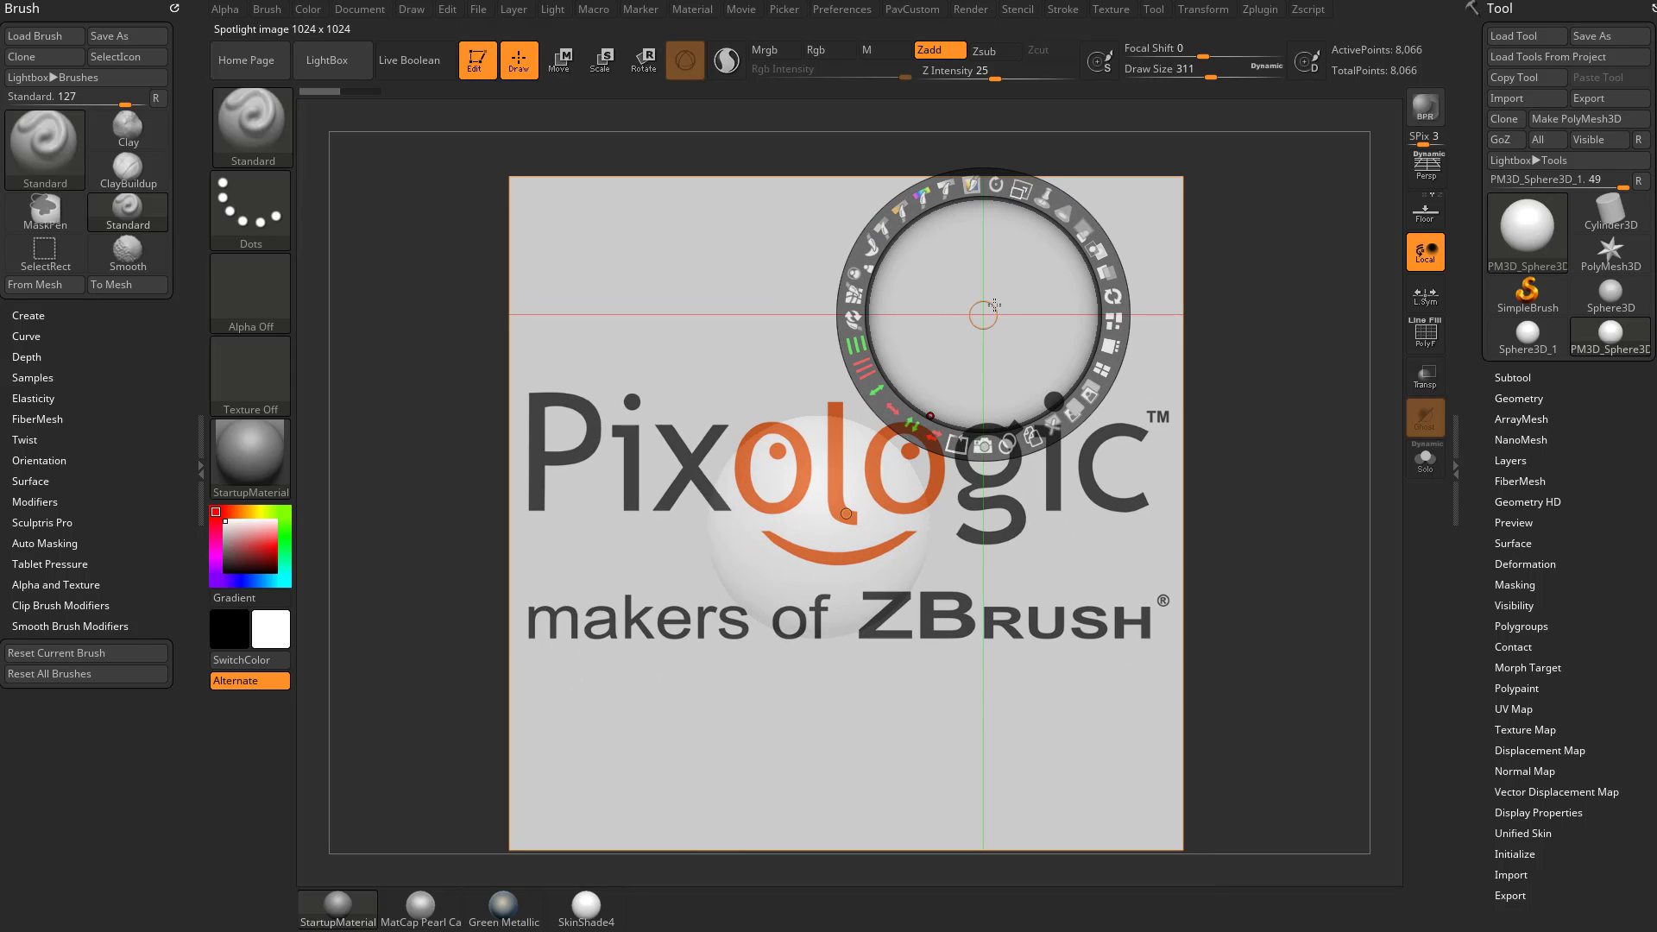
drag(990, 308, 1014, 503)
drag(953, 383, 640, 195)
drag(625, 138, 552, 134)
drag(667, 231, 1045, 226)
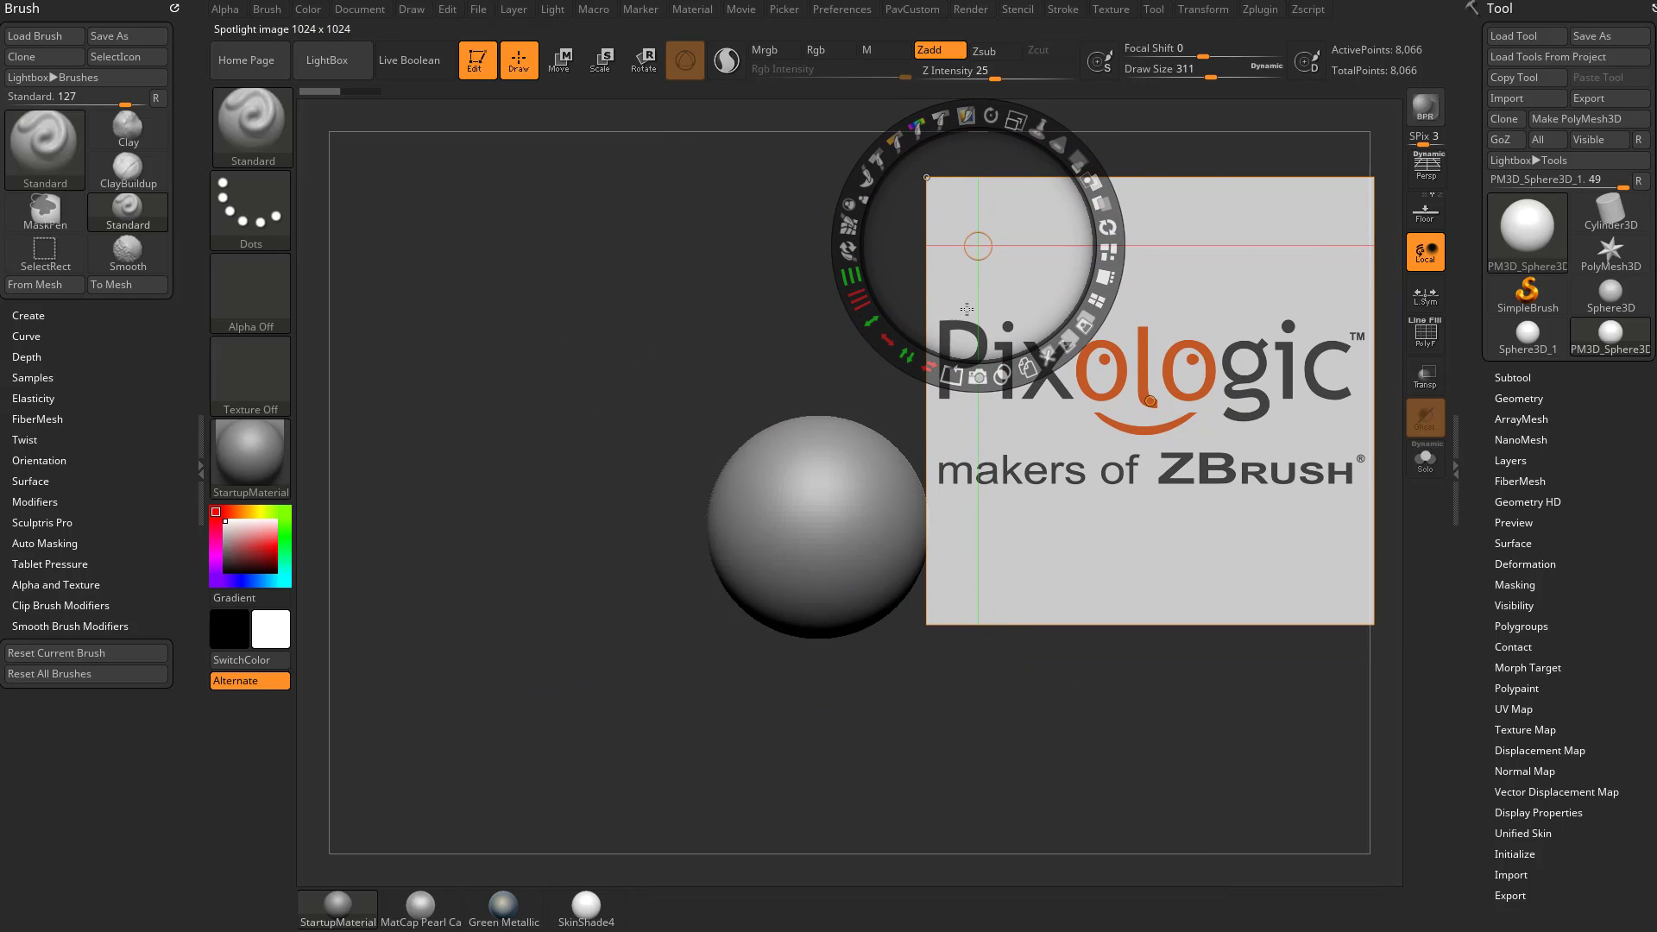
- Center the Spotlight dial on the logo, shrink the image a little more and place it centered over the sphere
drag(1200, 238, 1256, 215)
drag(1274, 278, 1171, 352)
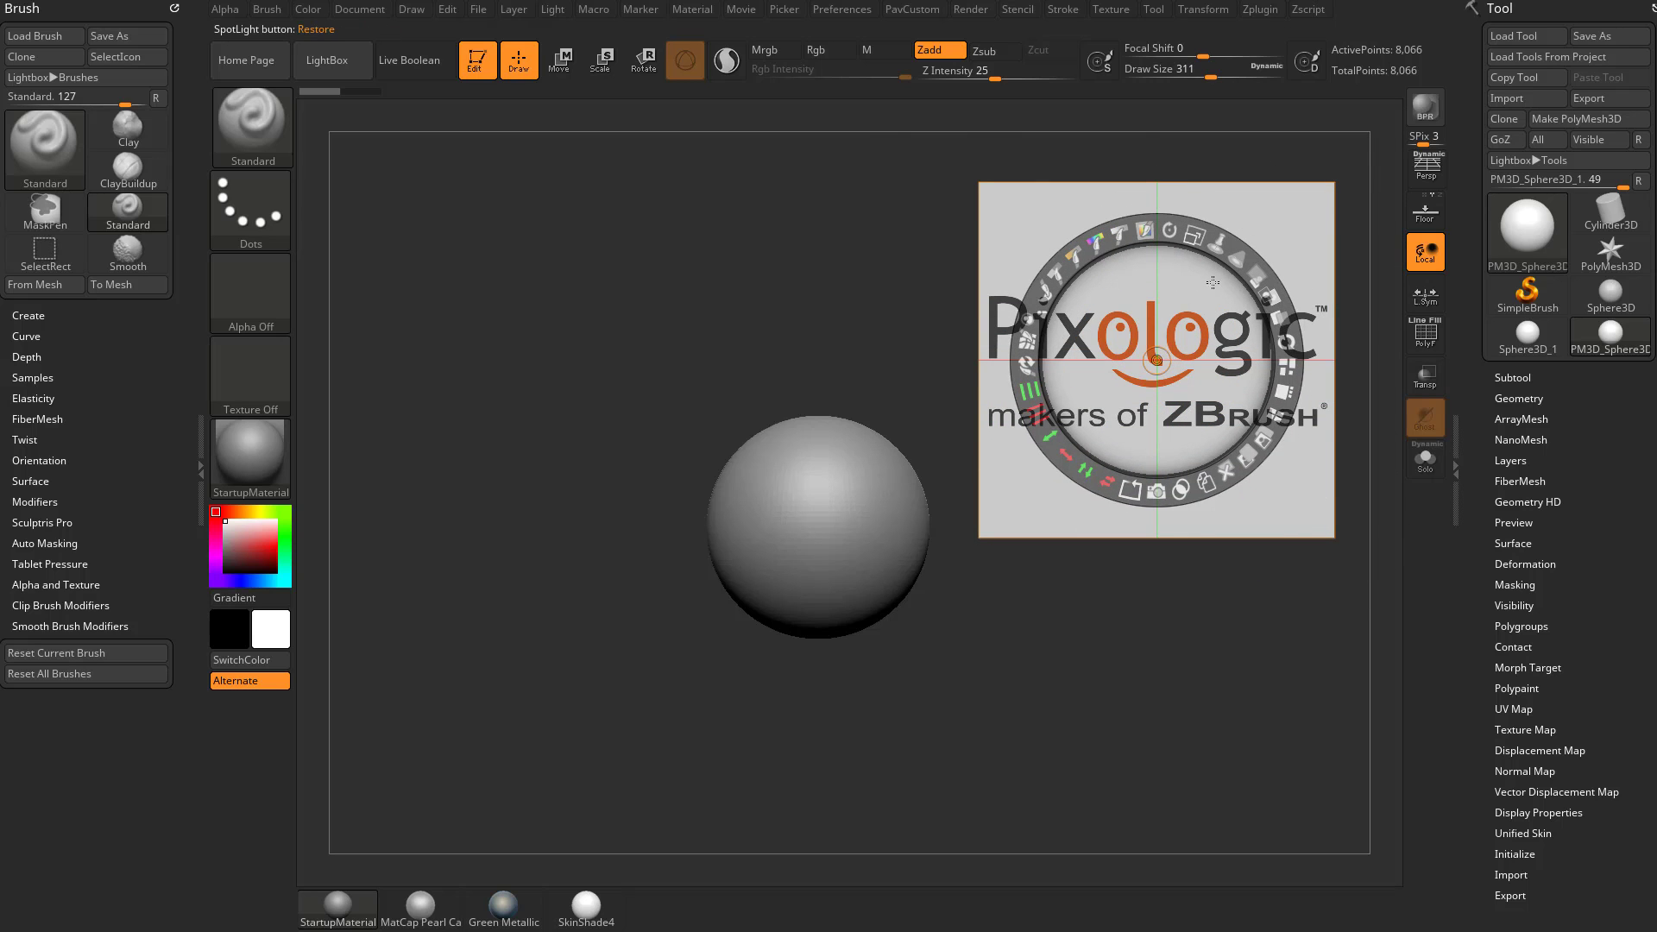
mouse_move(1194, 236)
mouse_down()
mouse_move(1139, 230)
mouse_move(1193, 236)
mouse_up()
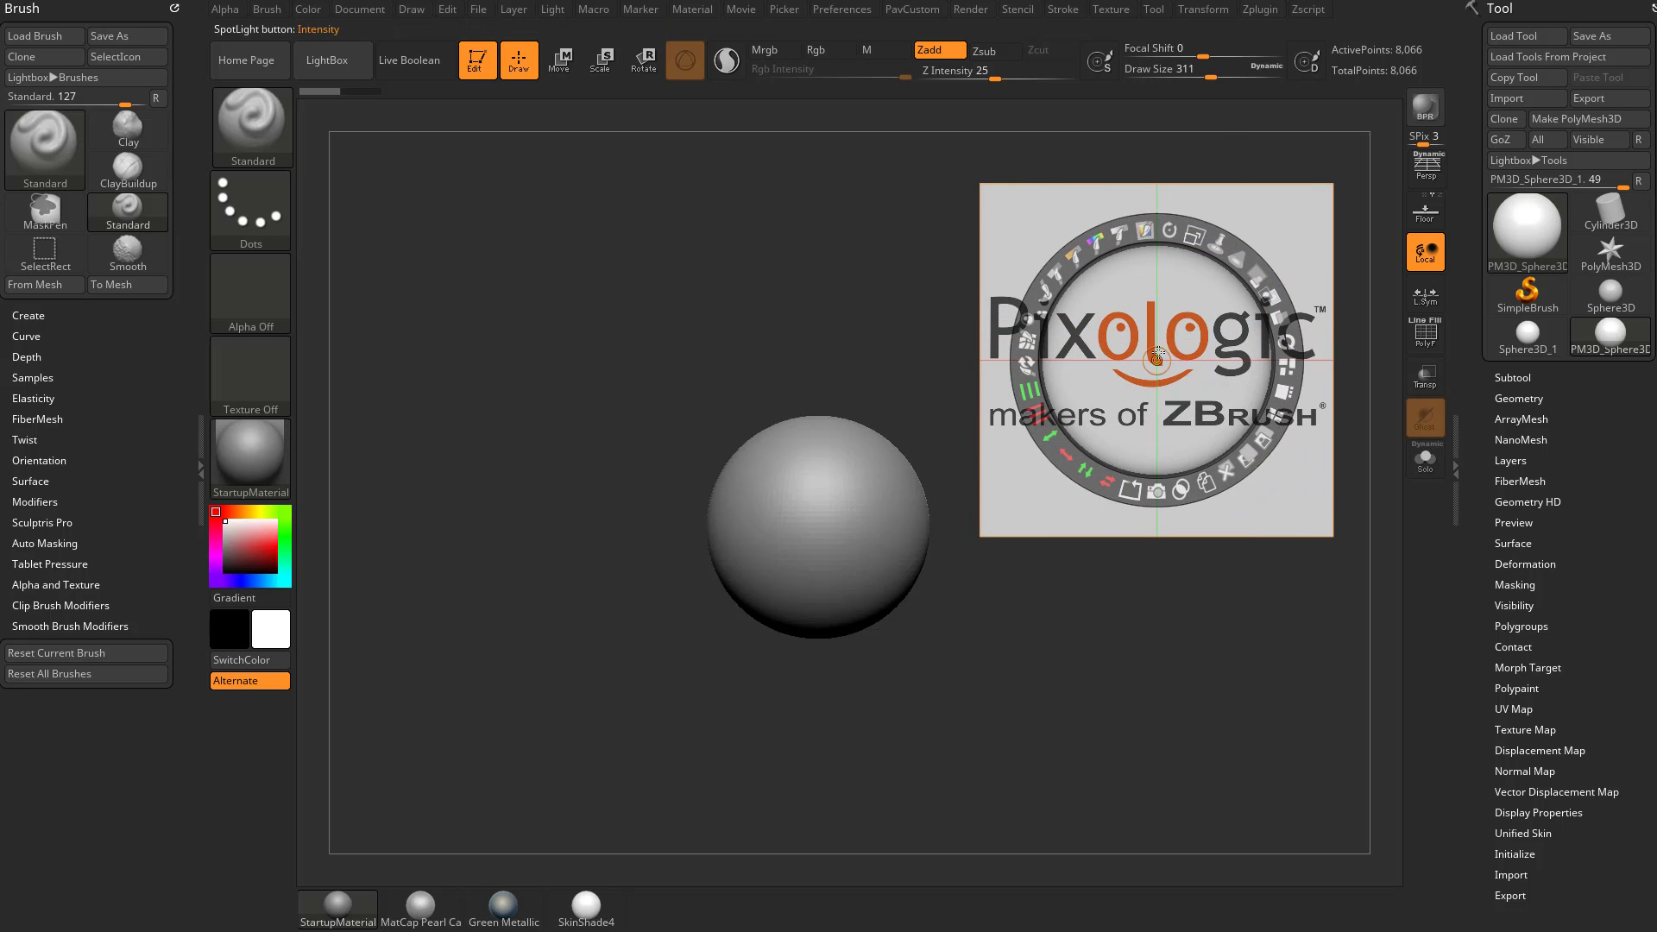
mouse_move(1160, 355)
mouse_down()
mouse_move(1059, 277)
mouse_move(854, 475)
mouse_move(824, 552)
mouse_move(748, 499)
mouse_move(781, 681)
mouse_move(759, 578)
mouse_move(725, 664)
mouse_move(928, 513)
mouse_move(784, 451)
mouse_move(765, 673)
mouse_move(992, 540)
mouse_move(761, 470)
mouse_move(898, 575)
mouse_move(776, 599)
mouse_move(795, 555)
mouse_move(709, 403)
mouse_move(884, 516)
mouse_move(673, 571)
mouse_move(772, 504)
mouse_move(829, 528)
mouse_move(702, 536)
mouse_move(758, 481)
mouse_move(699, 636)
mouse_move(854, 533)
mouse_move(781, 595)
mouse_move(1147, 484)
mouse_move(1121, 388)
mouse_move(1157, 358)
mouse_up()
mouse_move(1195, 234)
mouse_down()
mouse_move(1215, 241)
mouse_move(1193, 234)
mouse_up()
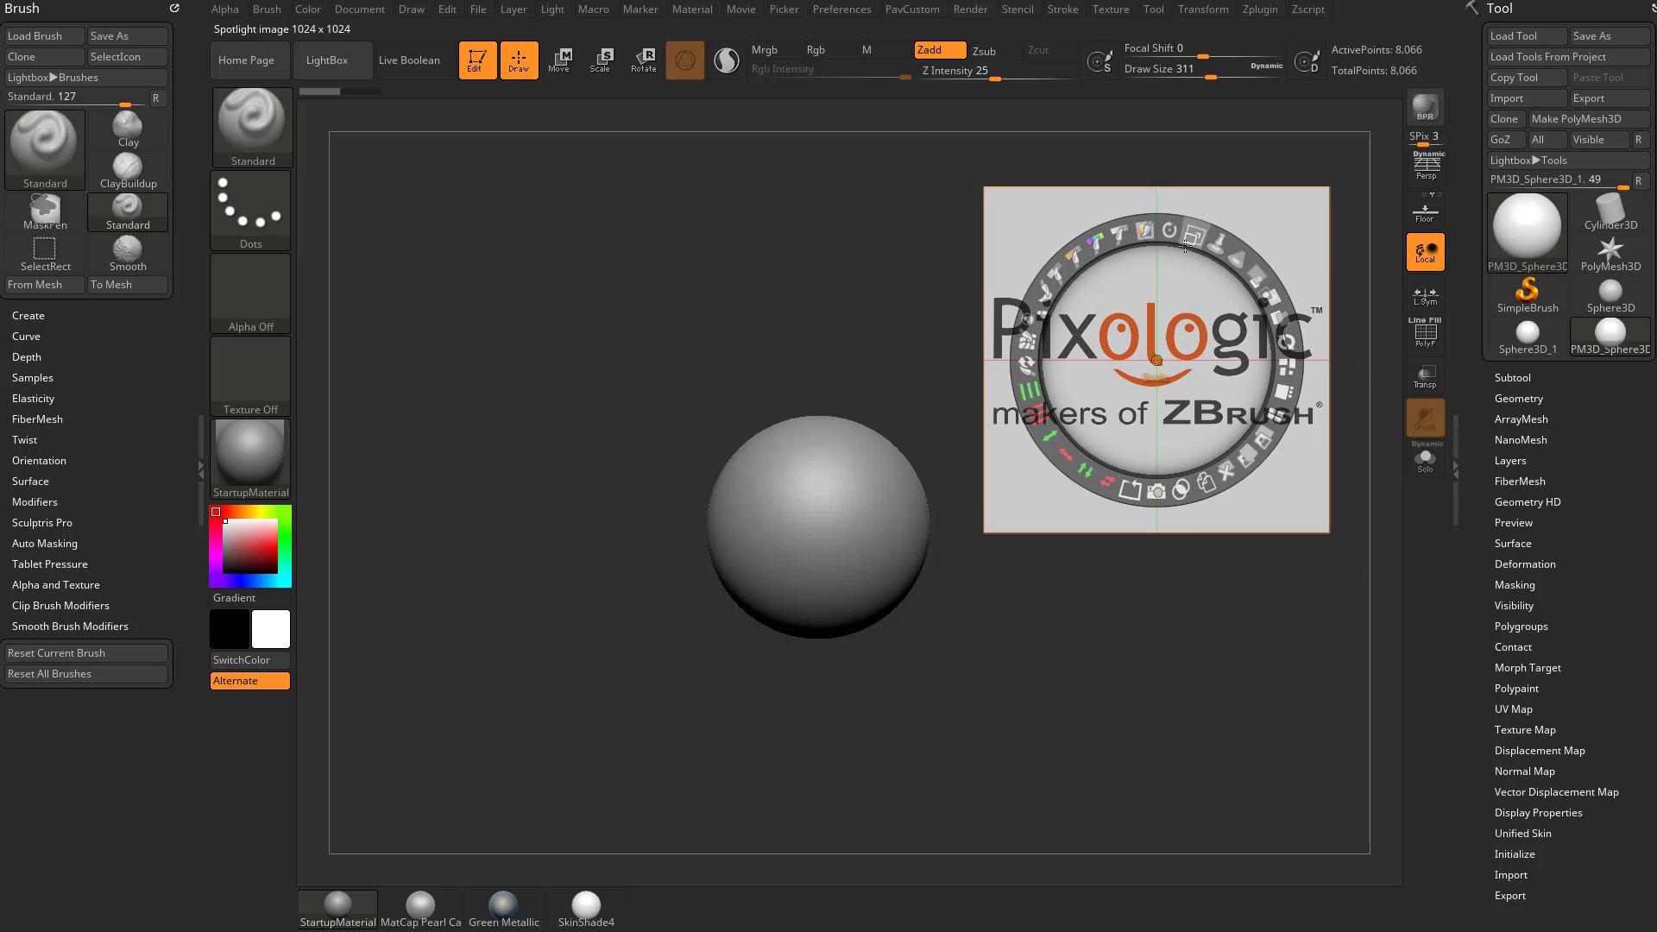
drag(1221, 316, 897, 485)
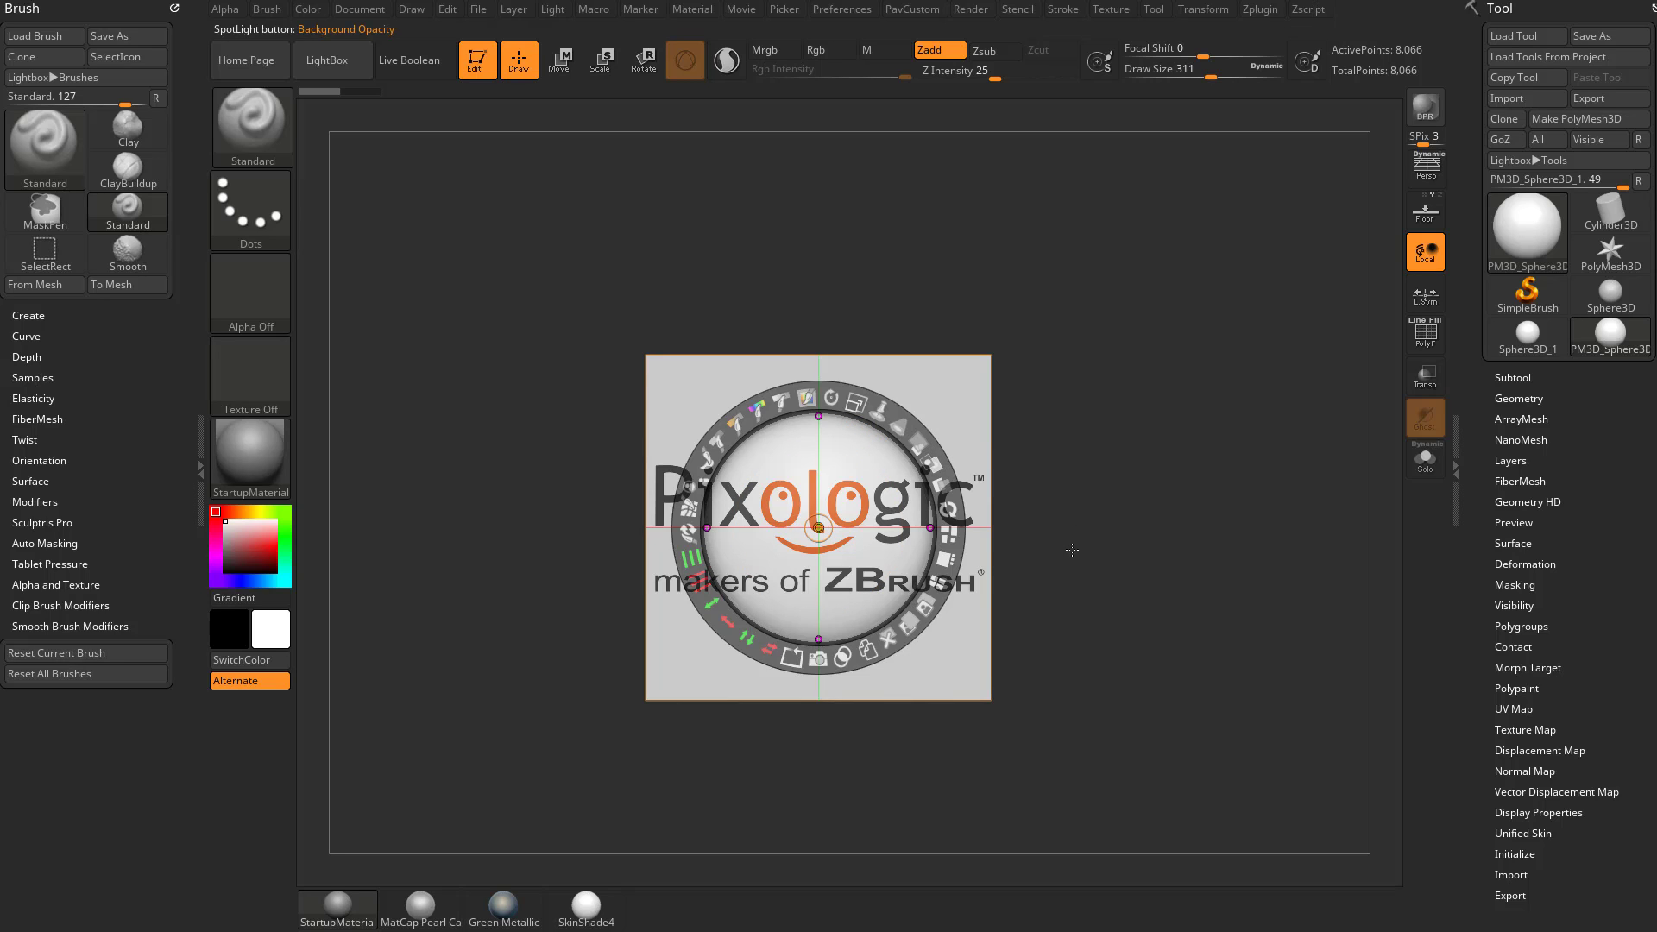
- Switch the brush to Rgb with Zadd off, set draw size to 108 and paint the logo's face onto the sphere
key(z)
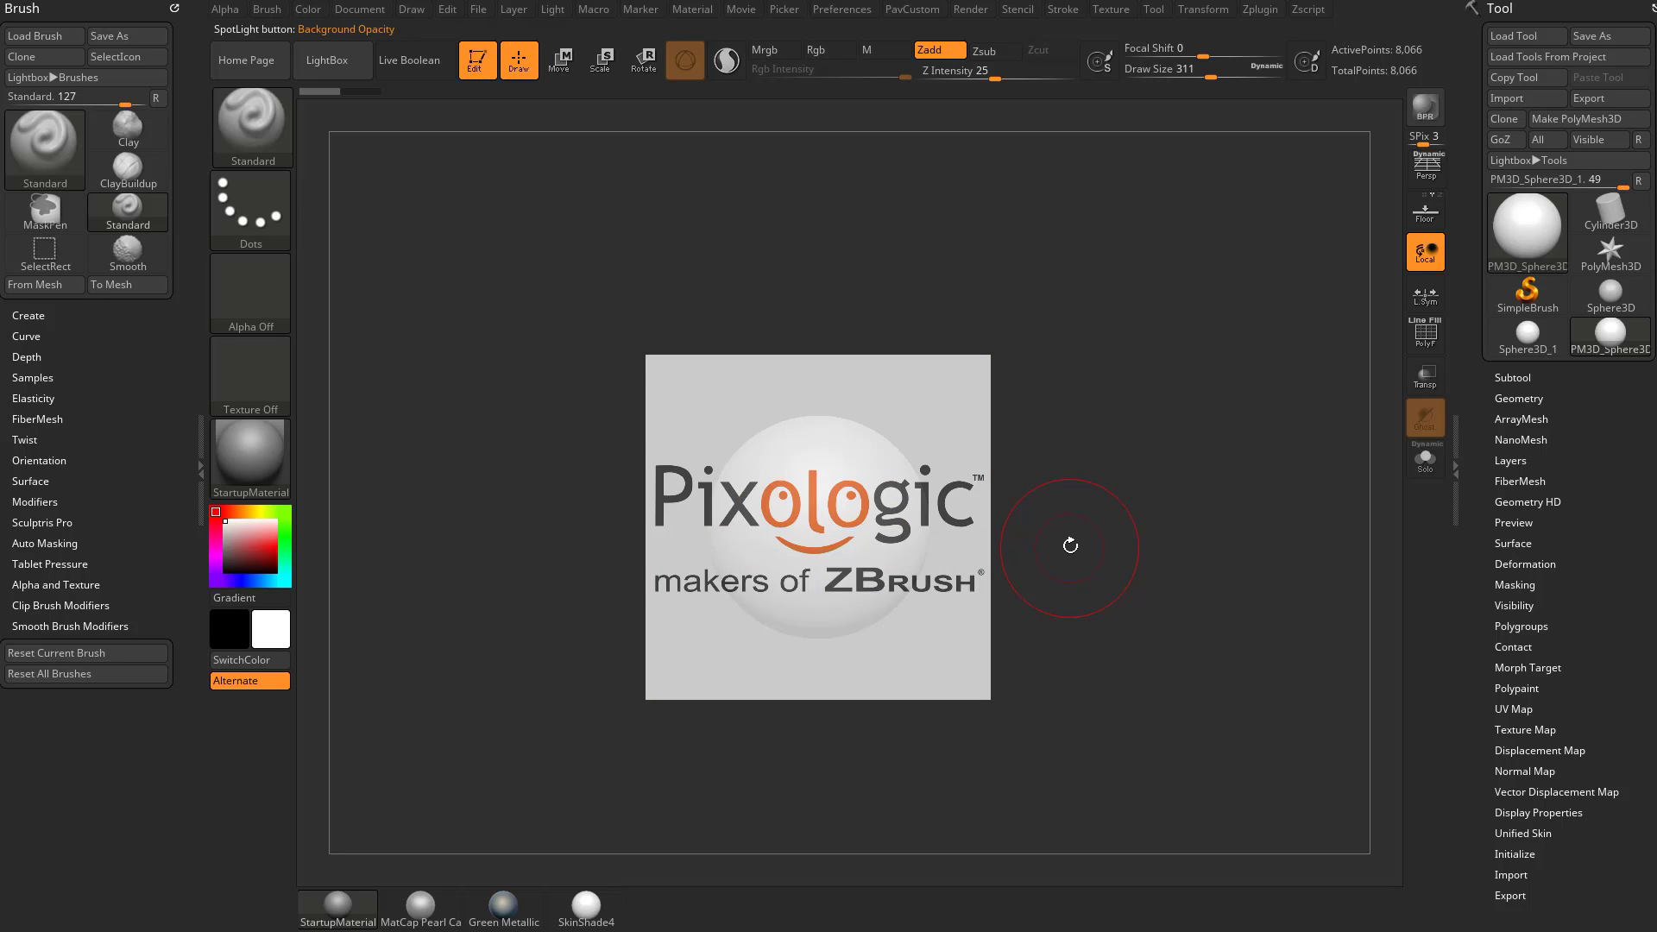
click(833, 50)
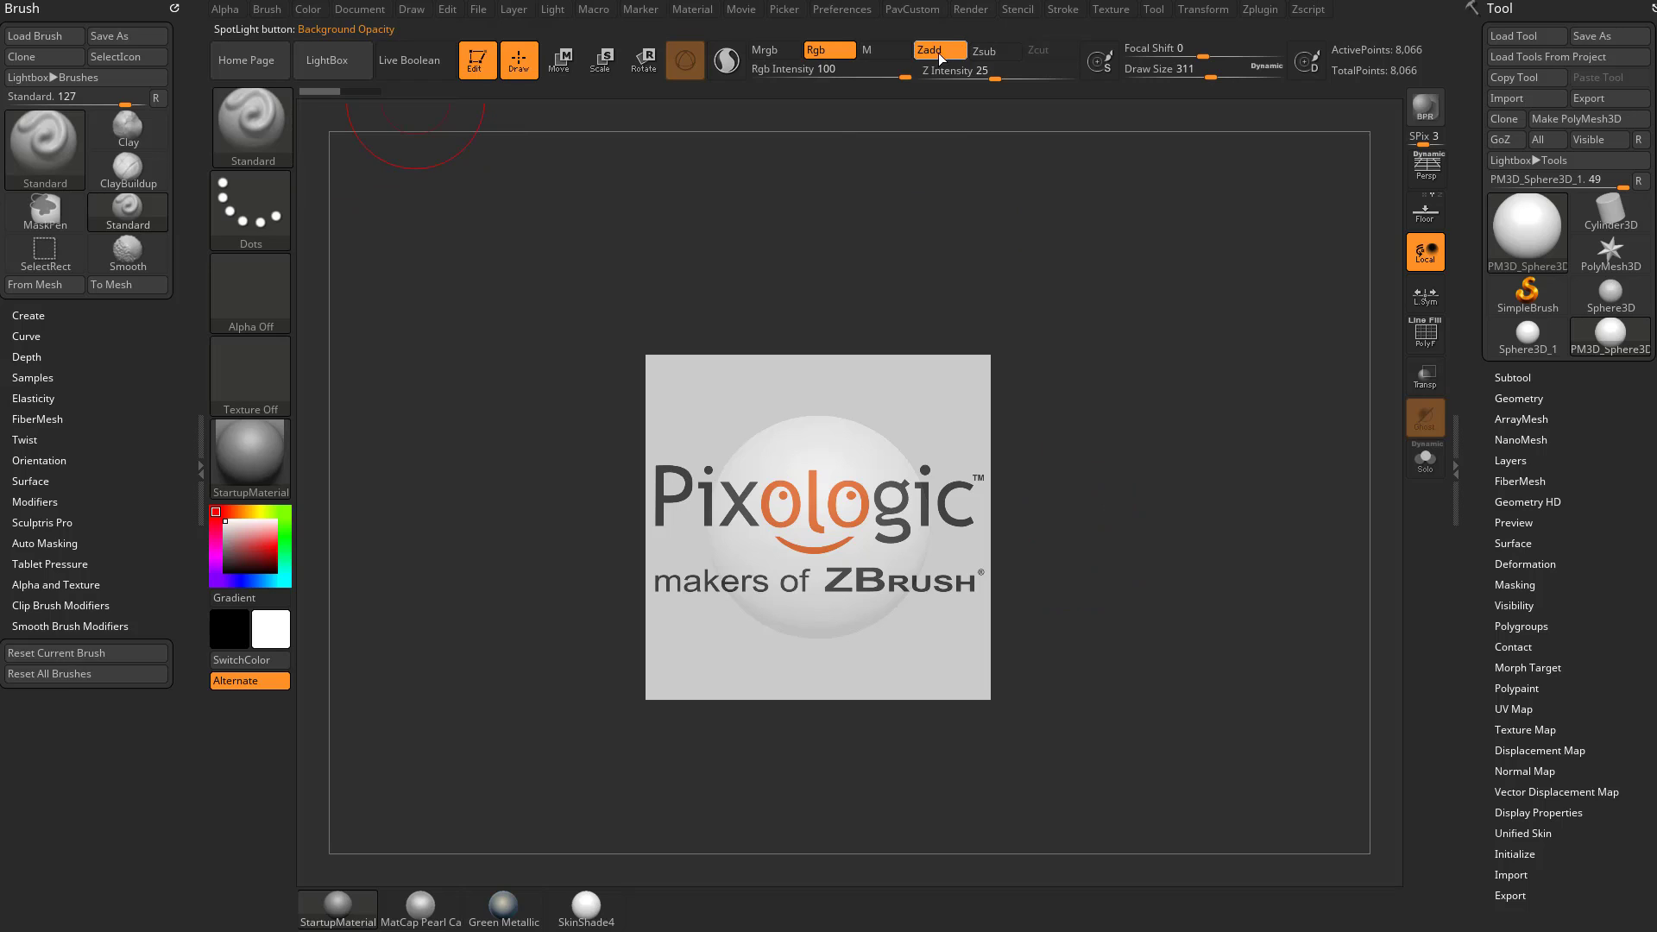
click(939, 50)
key(s)
mouse_move(928, 271)
mouse_down()
mouse_move(947, 263)
mouse_move(927, 267)
mouse_up()
key(s)
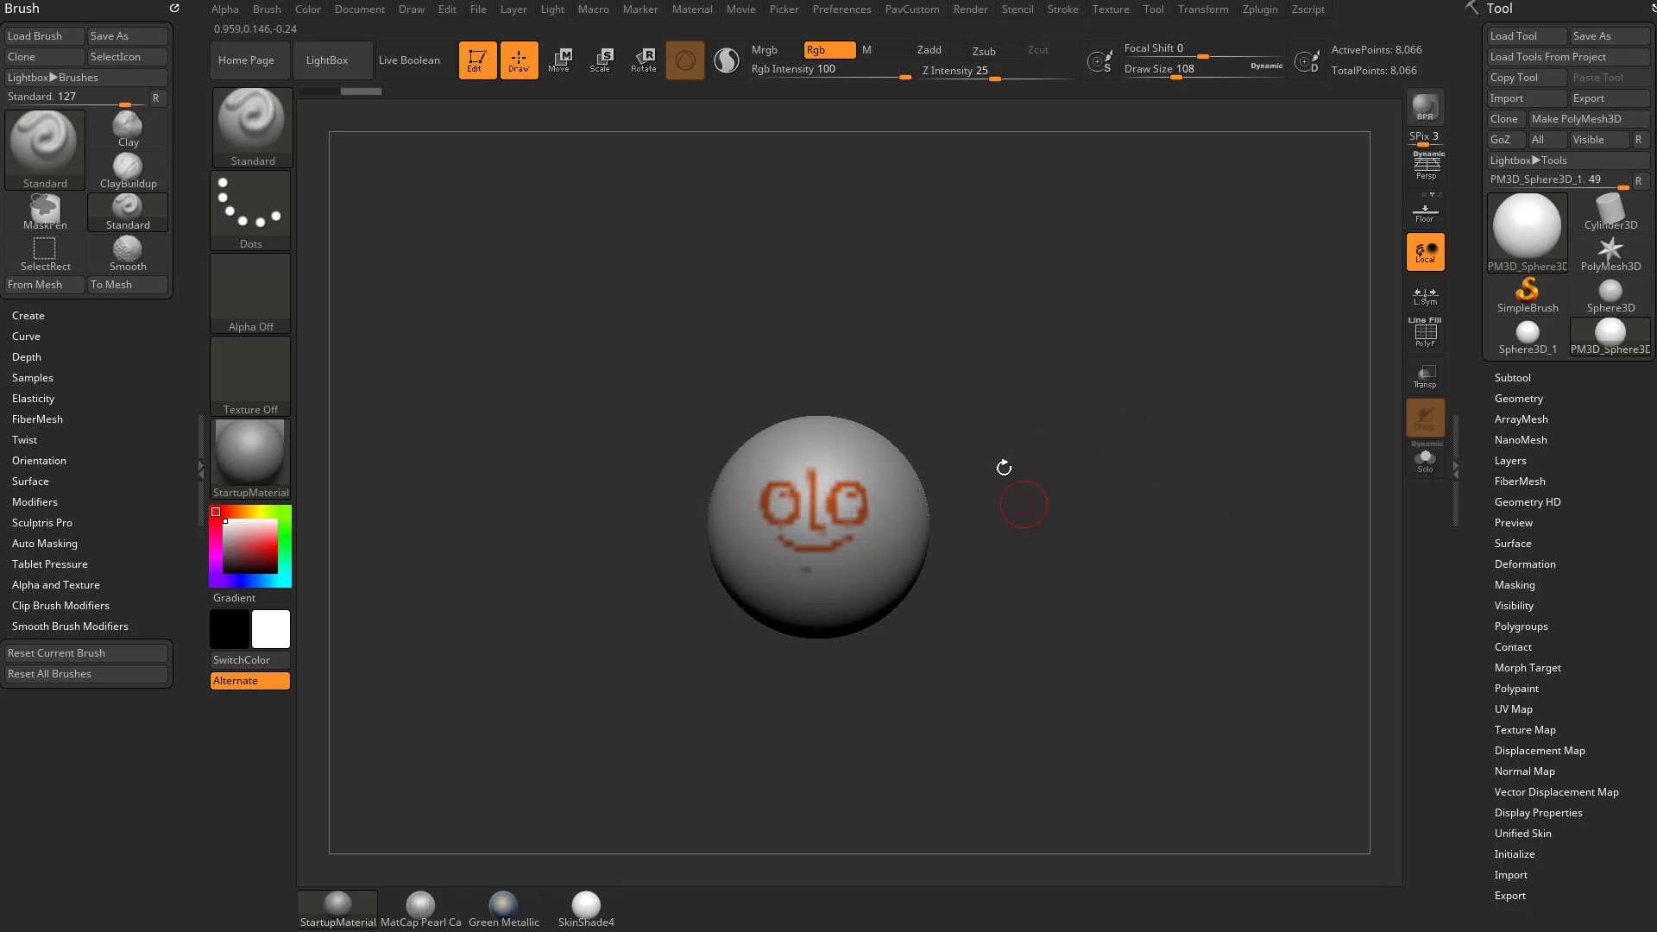
ctrl+right_drag(1147, 462, 1204, 626)
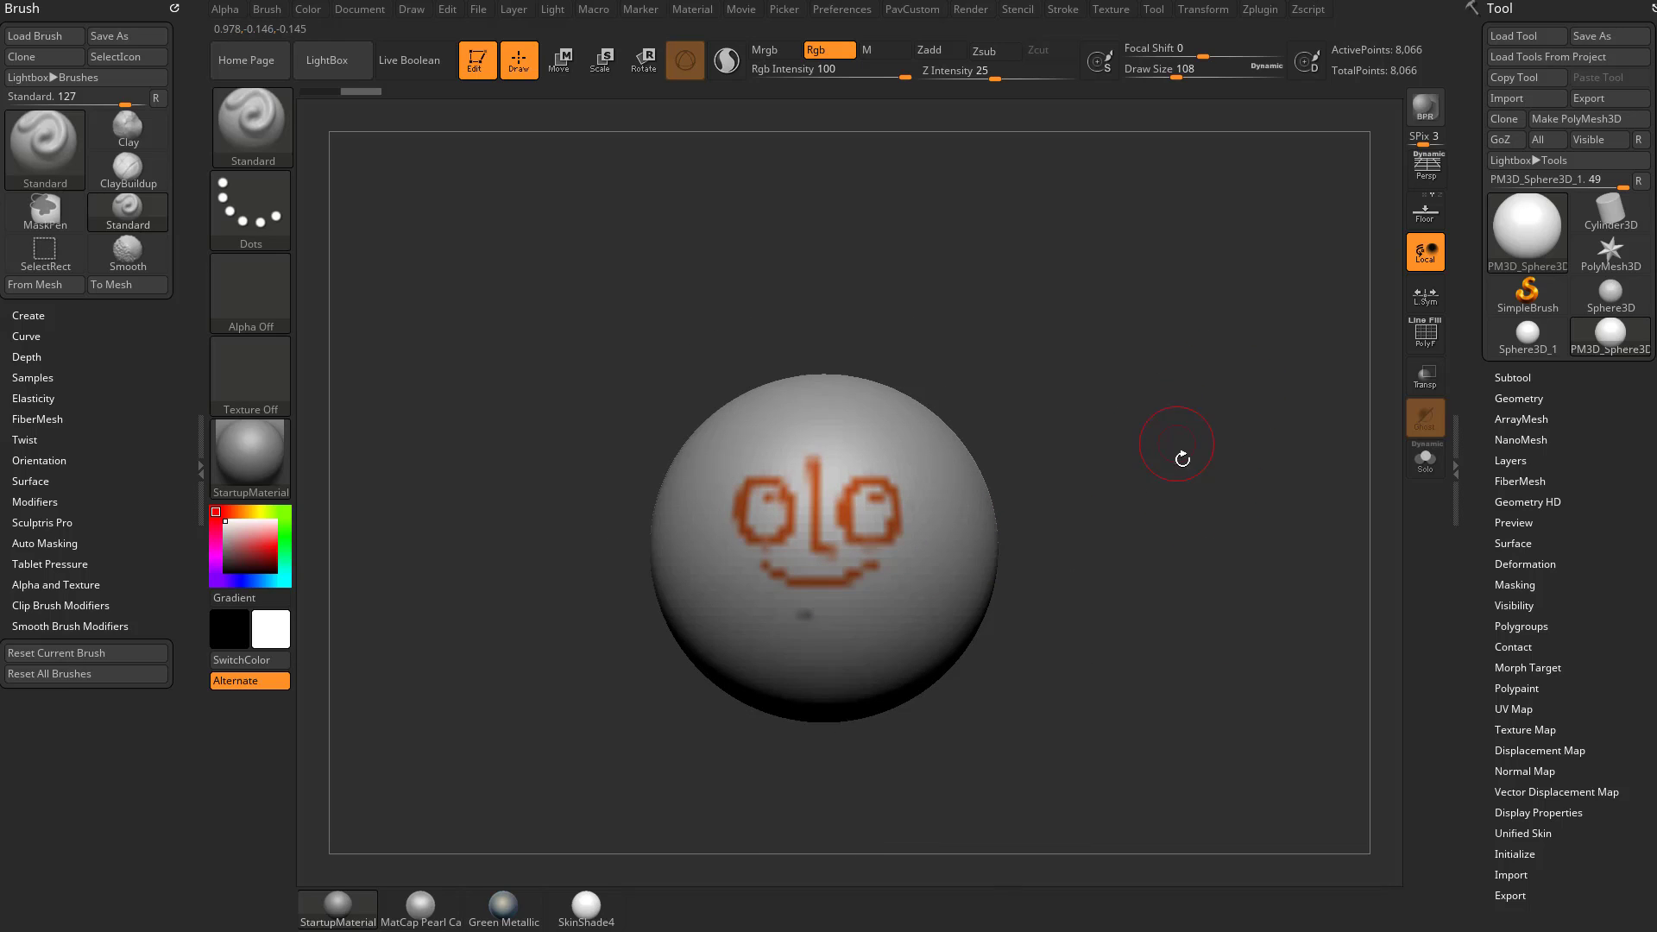
drag(1182, 459, 1179, 480)
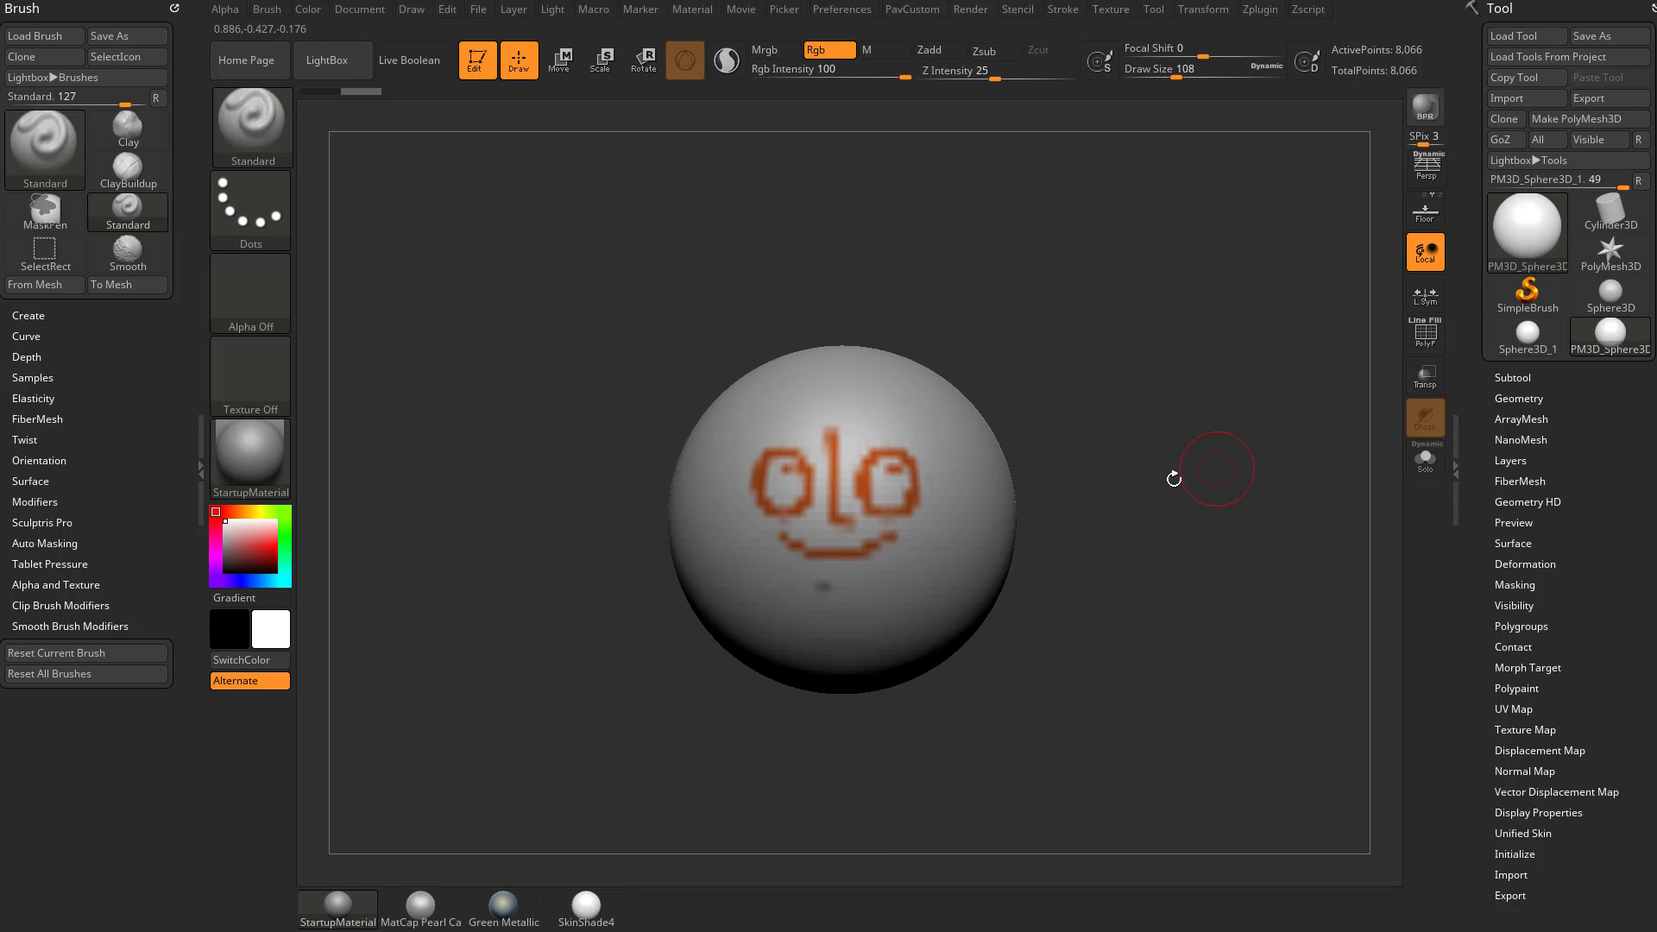
key(ctrl)
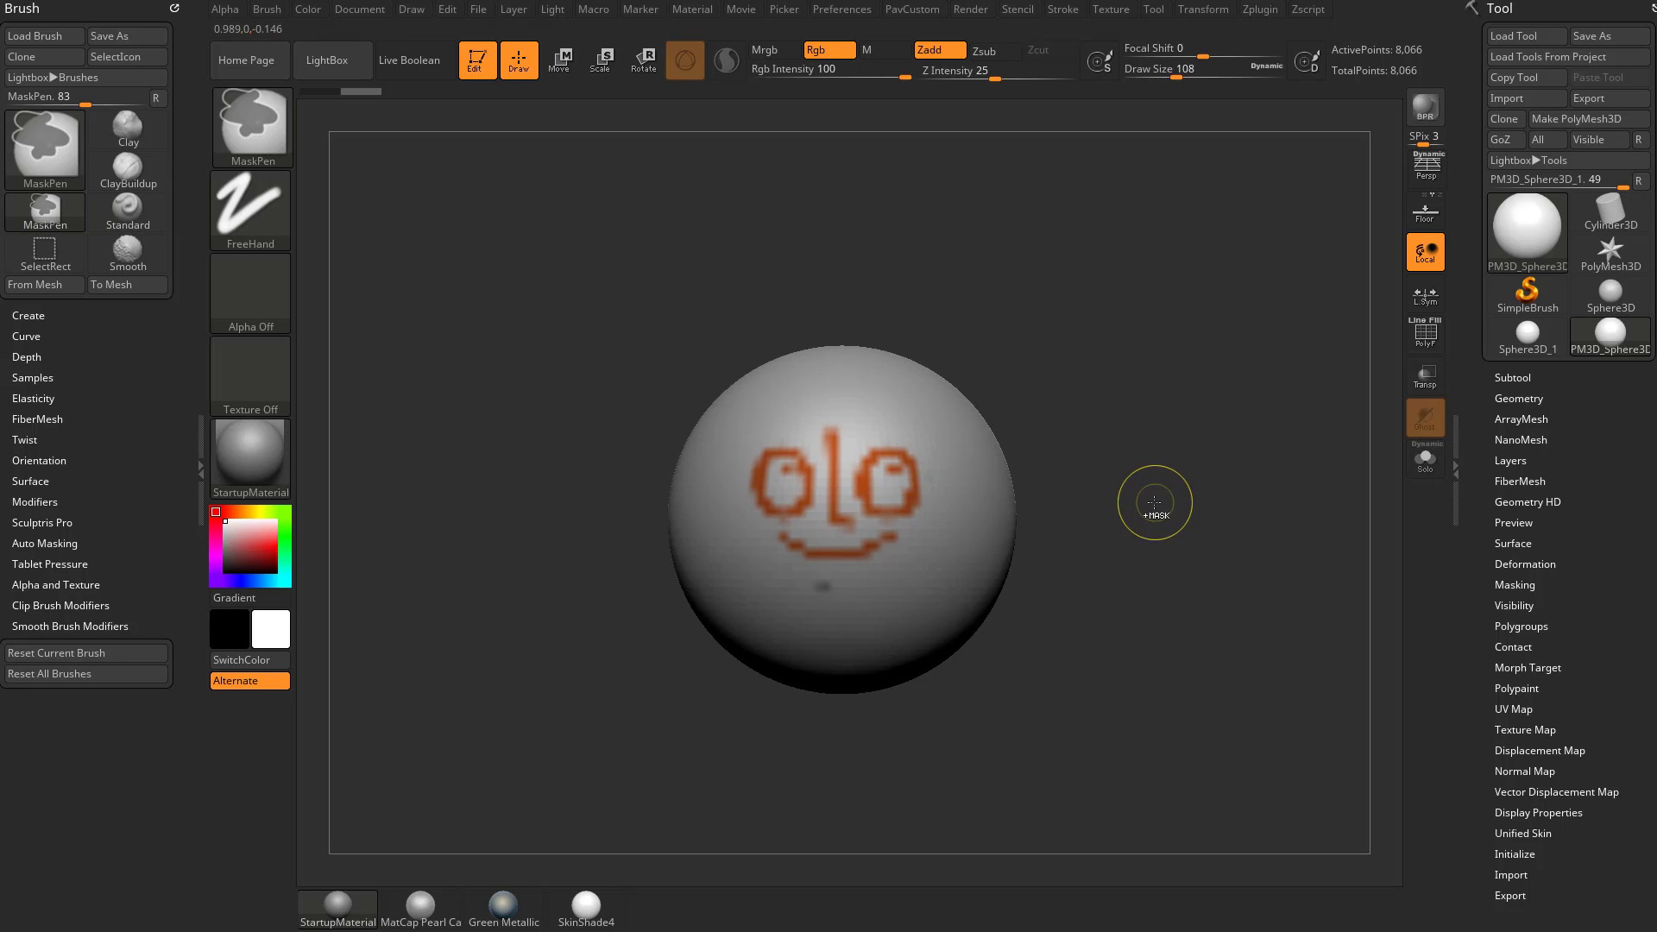
- Subdivide the sphere twice to reach SDiv 3 and show its geometry settings
key(ctrl+d)
key(ctrl+d)
click(1519, 398)
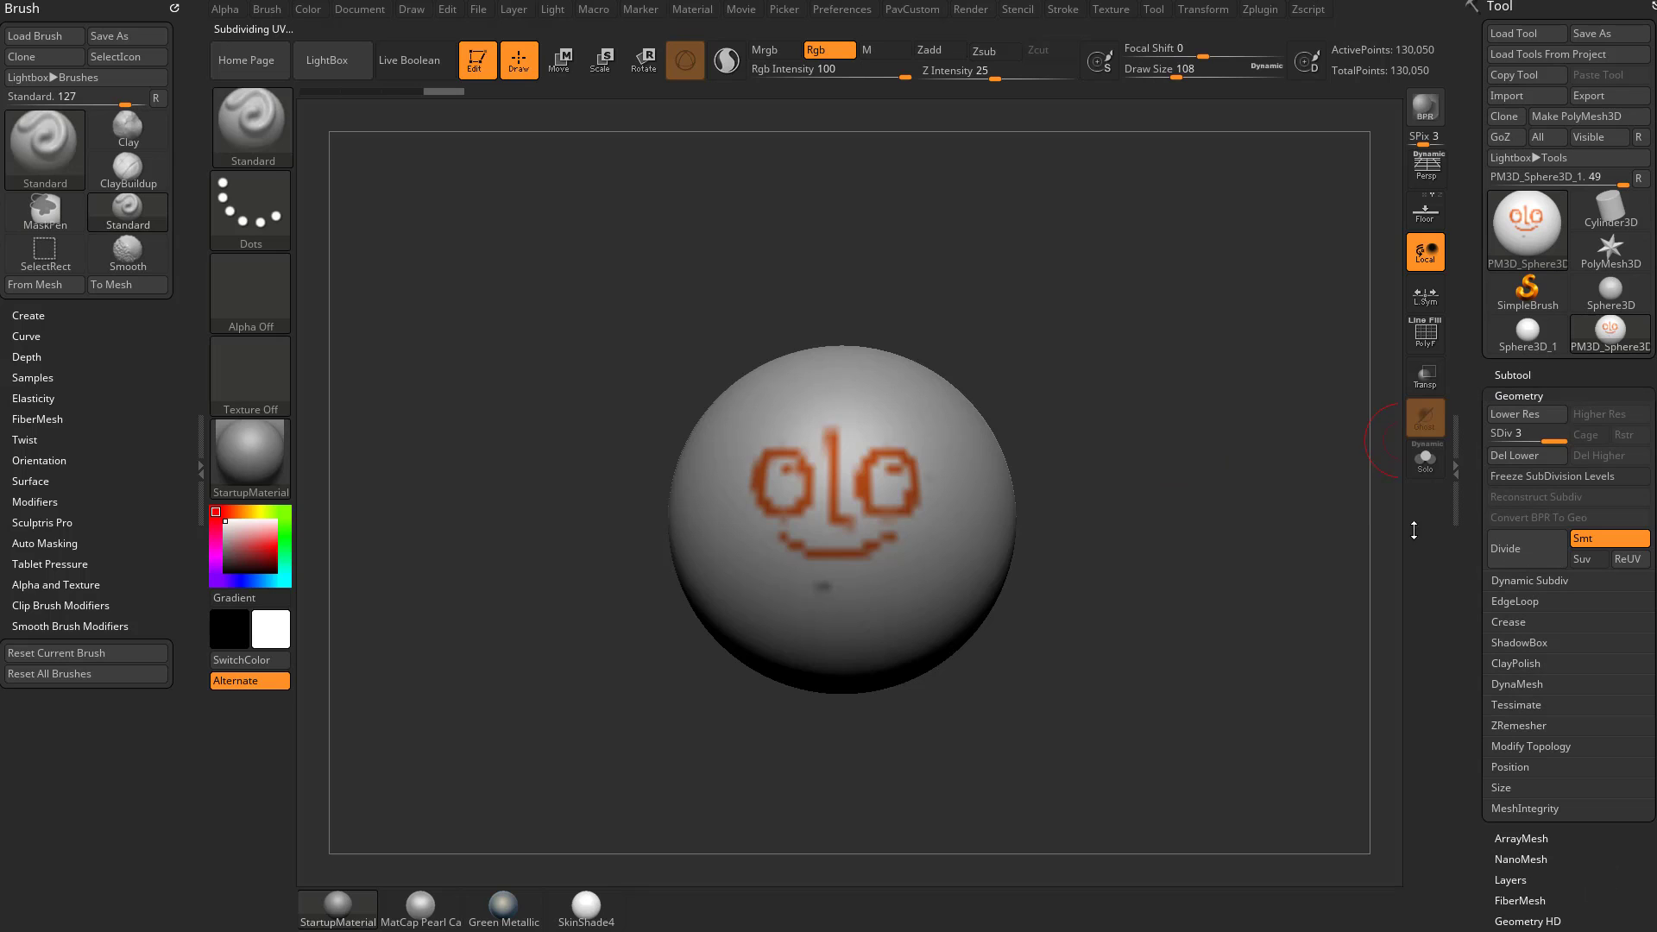
- Make the sphere smaller behind the logo image, paint the full Pixologic logo onto it, and toggle Spotlight to check the result
alt+drag(1272, 480, 1230, 490)
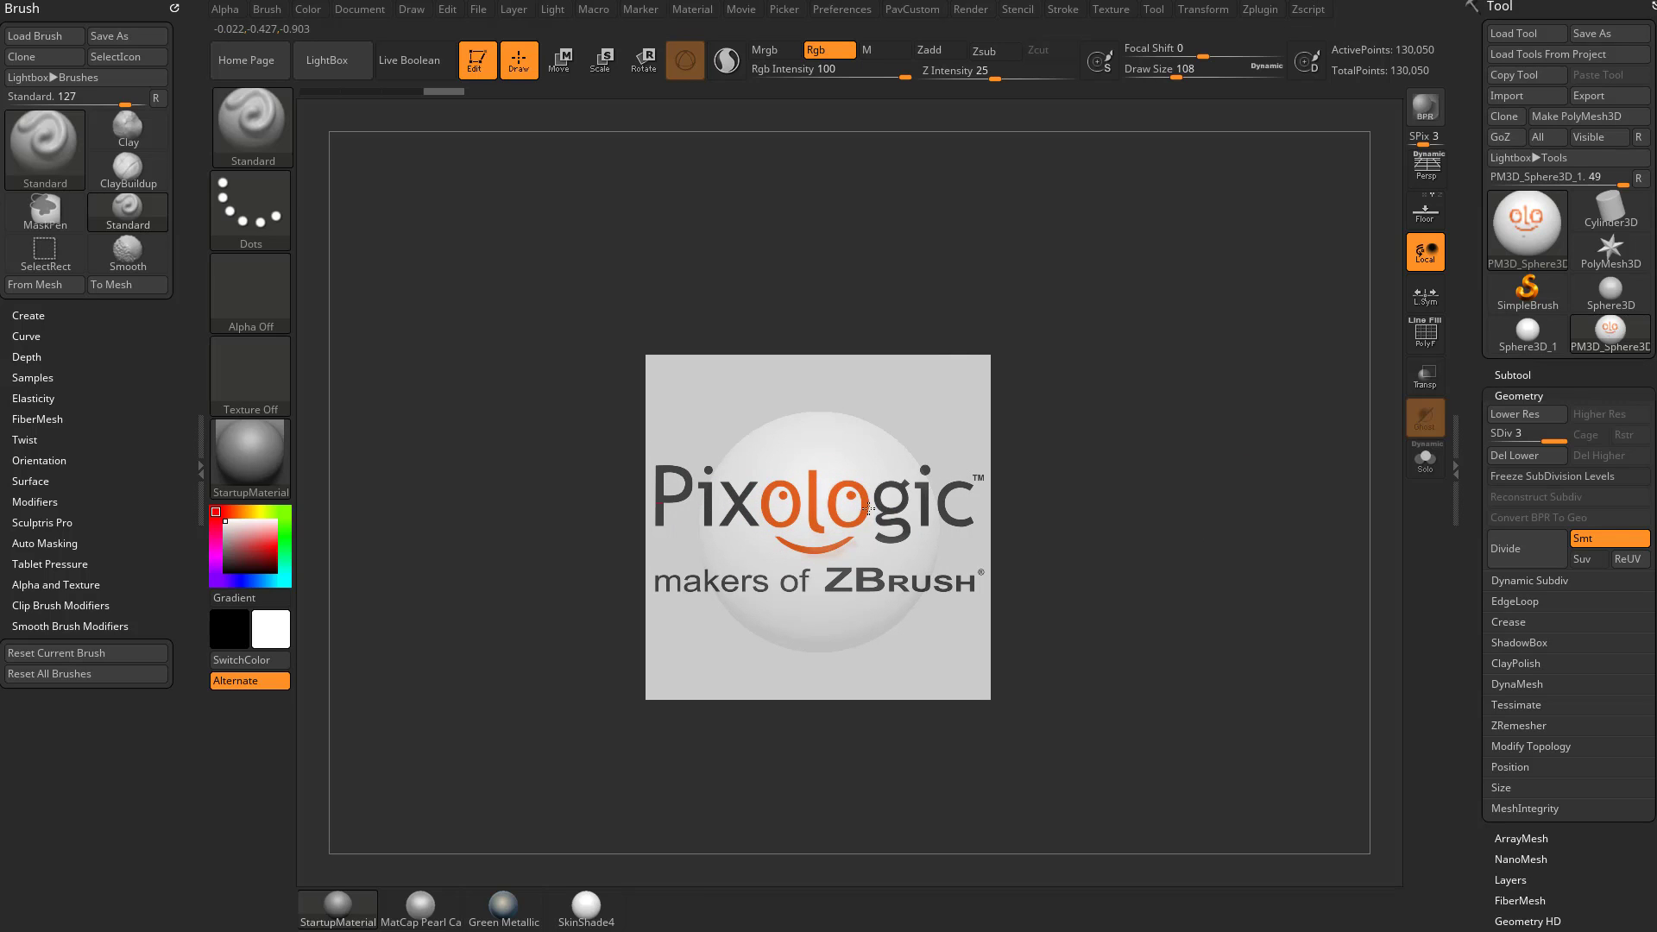
mouse_move(739, 509)
mouse_down()
mouse_move(893, 537)
mouse_move(942, 518)
mouse_up()
key(shift+z)
drag(1143, 457, 1095, 510)
key(shift+z)
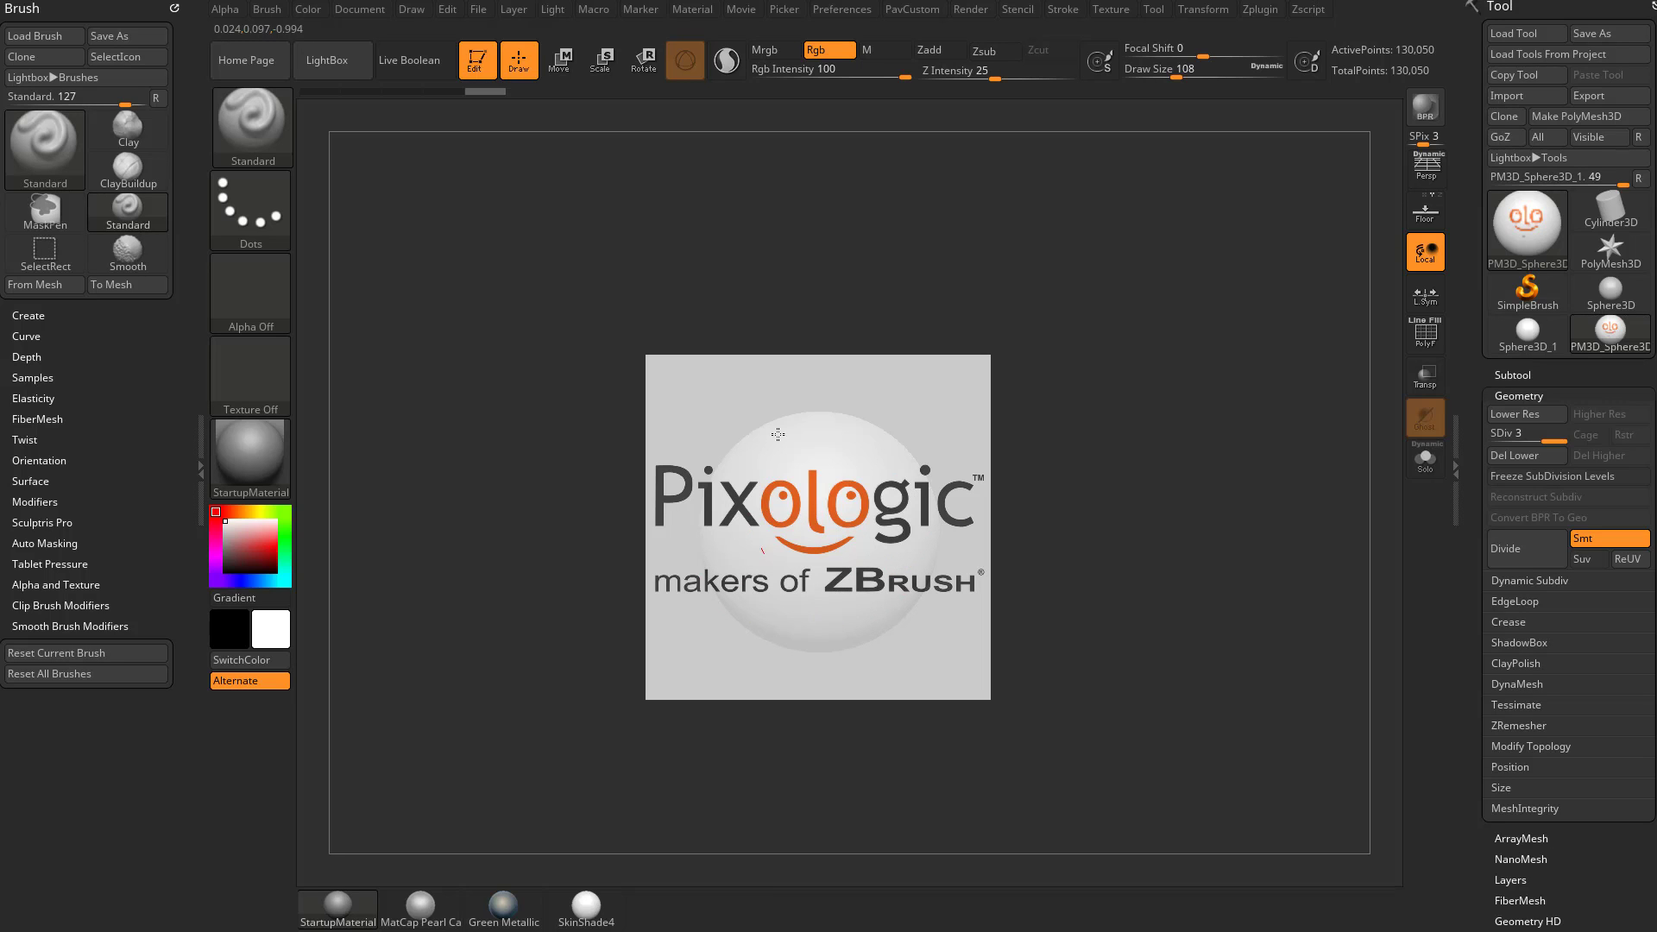
- Toggle the Spotlight dial and image on and off to compare the overlay with the paint on the sphere
drag(1076, 488, 1192, 509)
key(z)
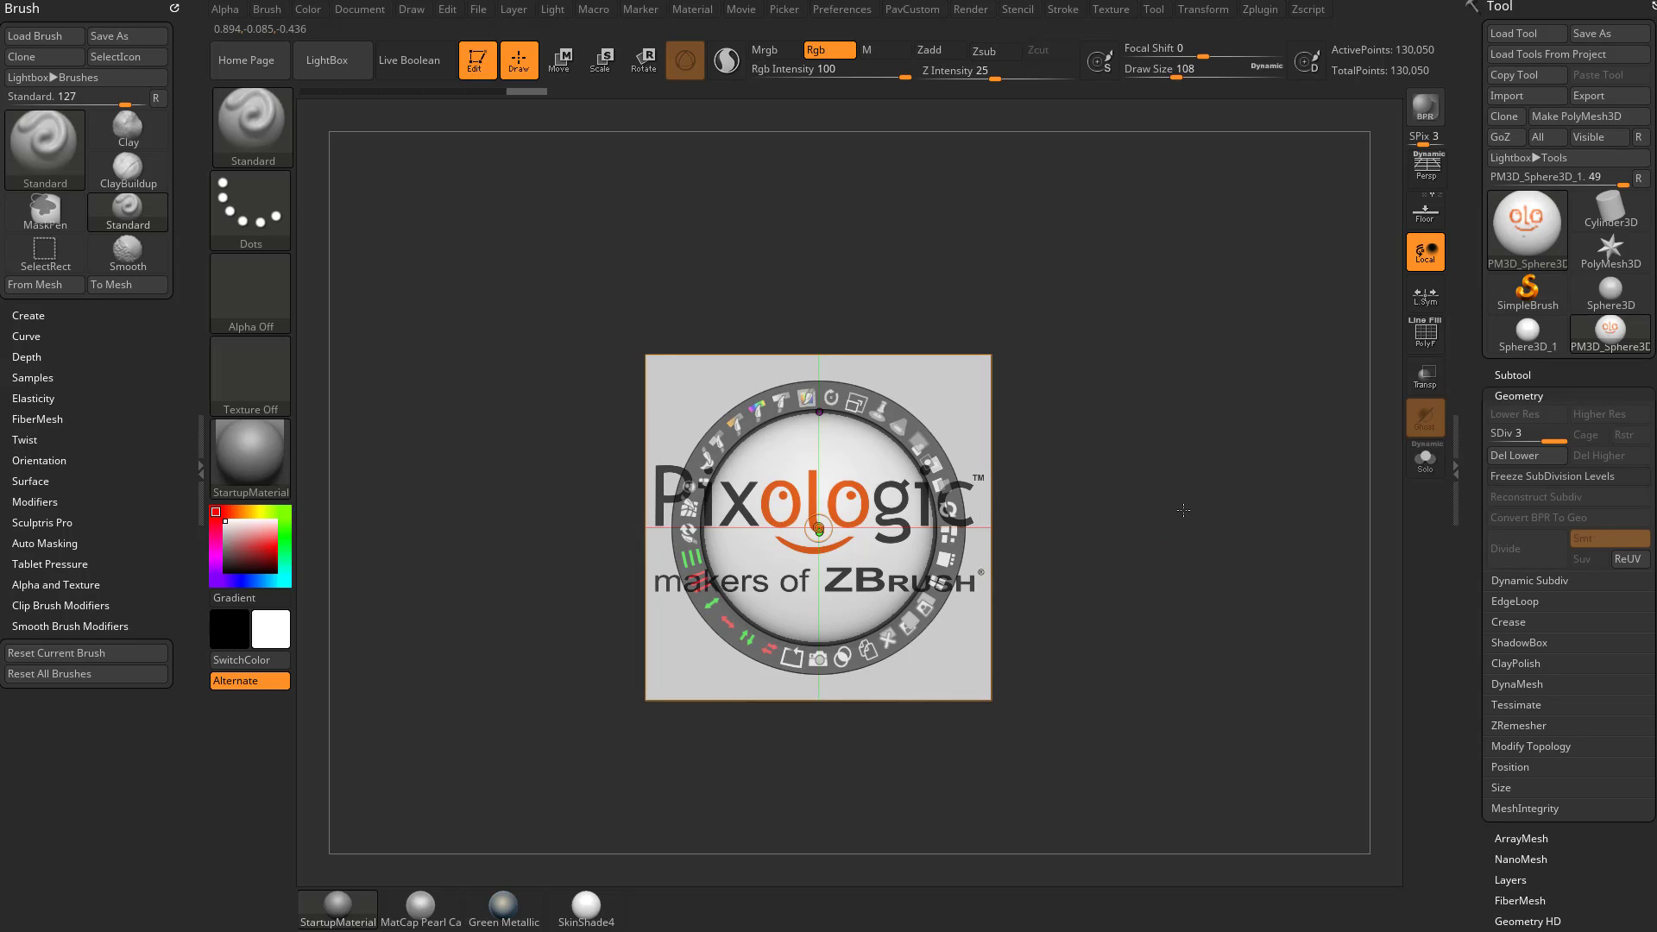
key(q)
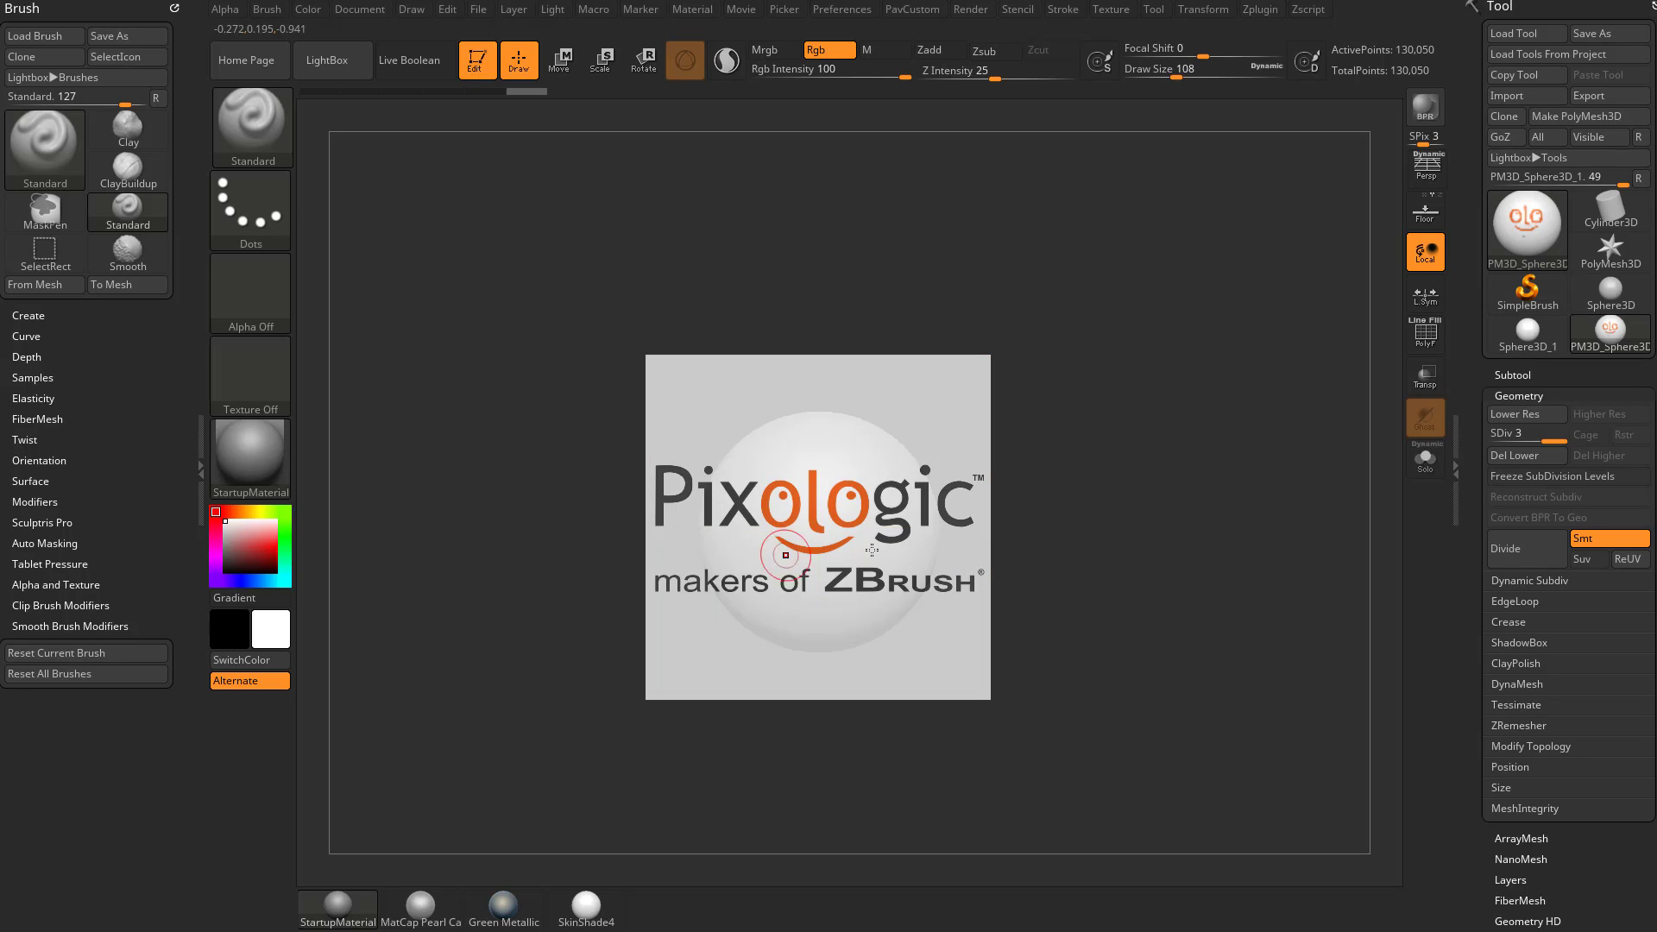
drag(1152, 506, 1149, 507)
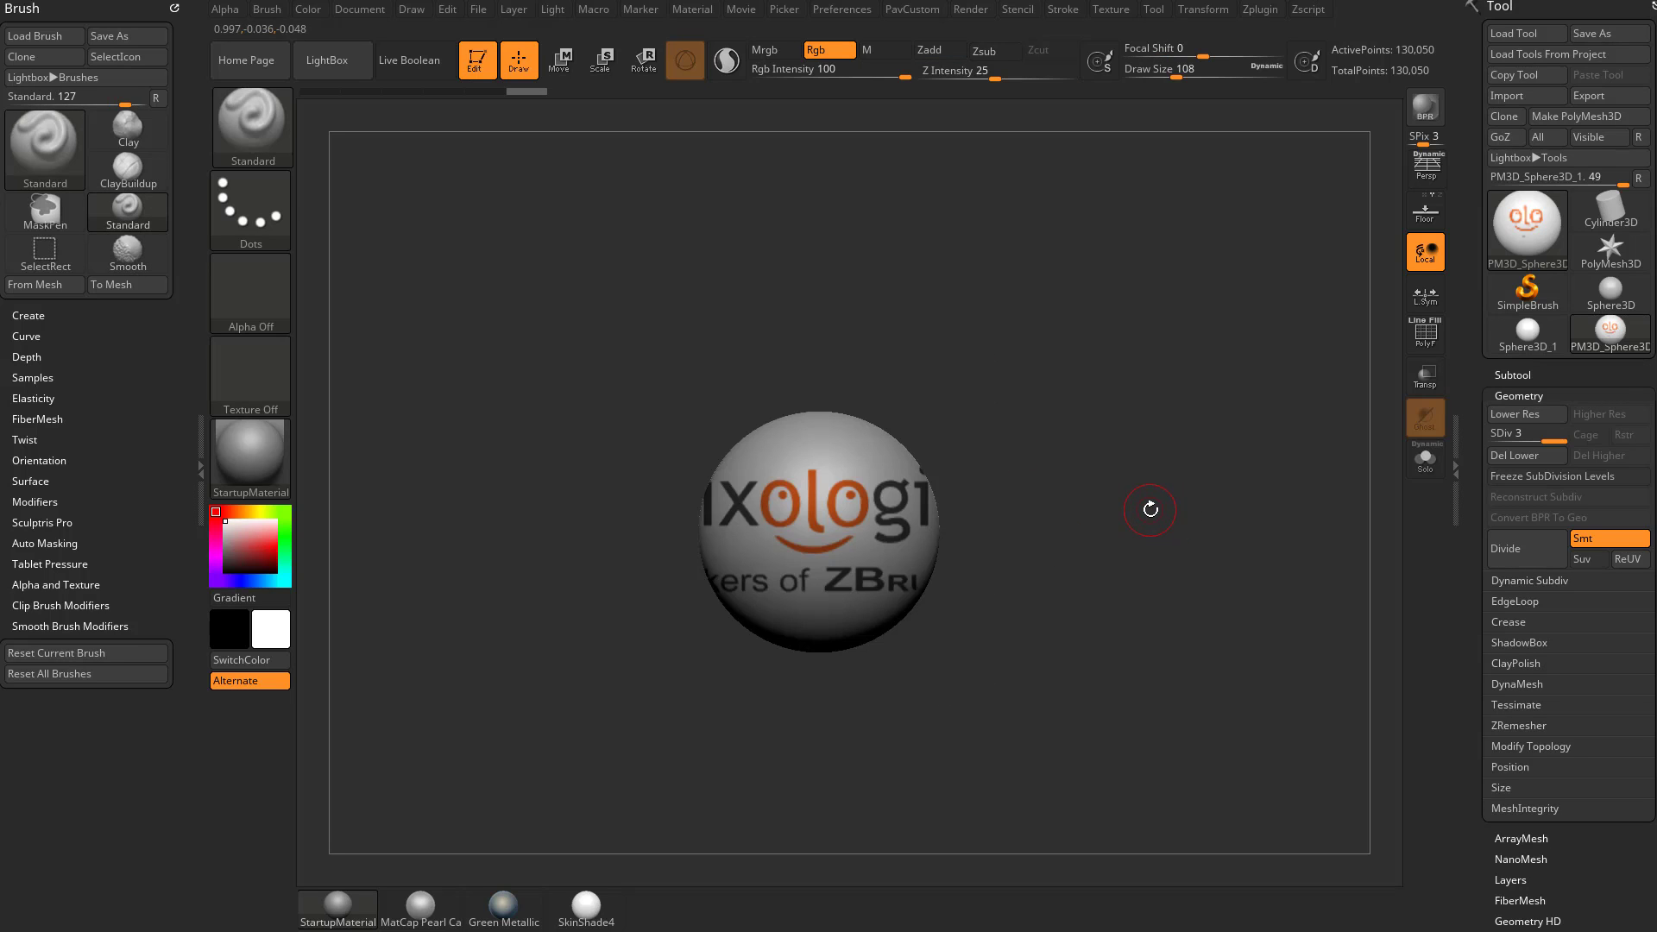
key(w)
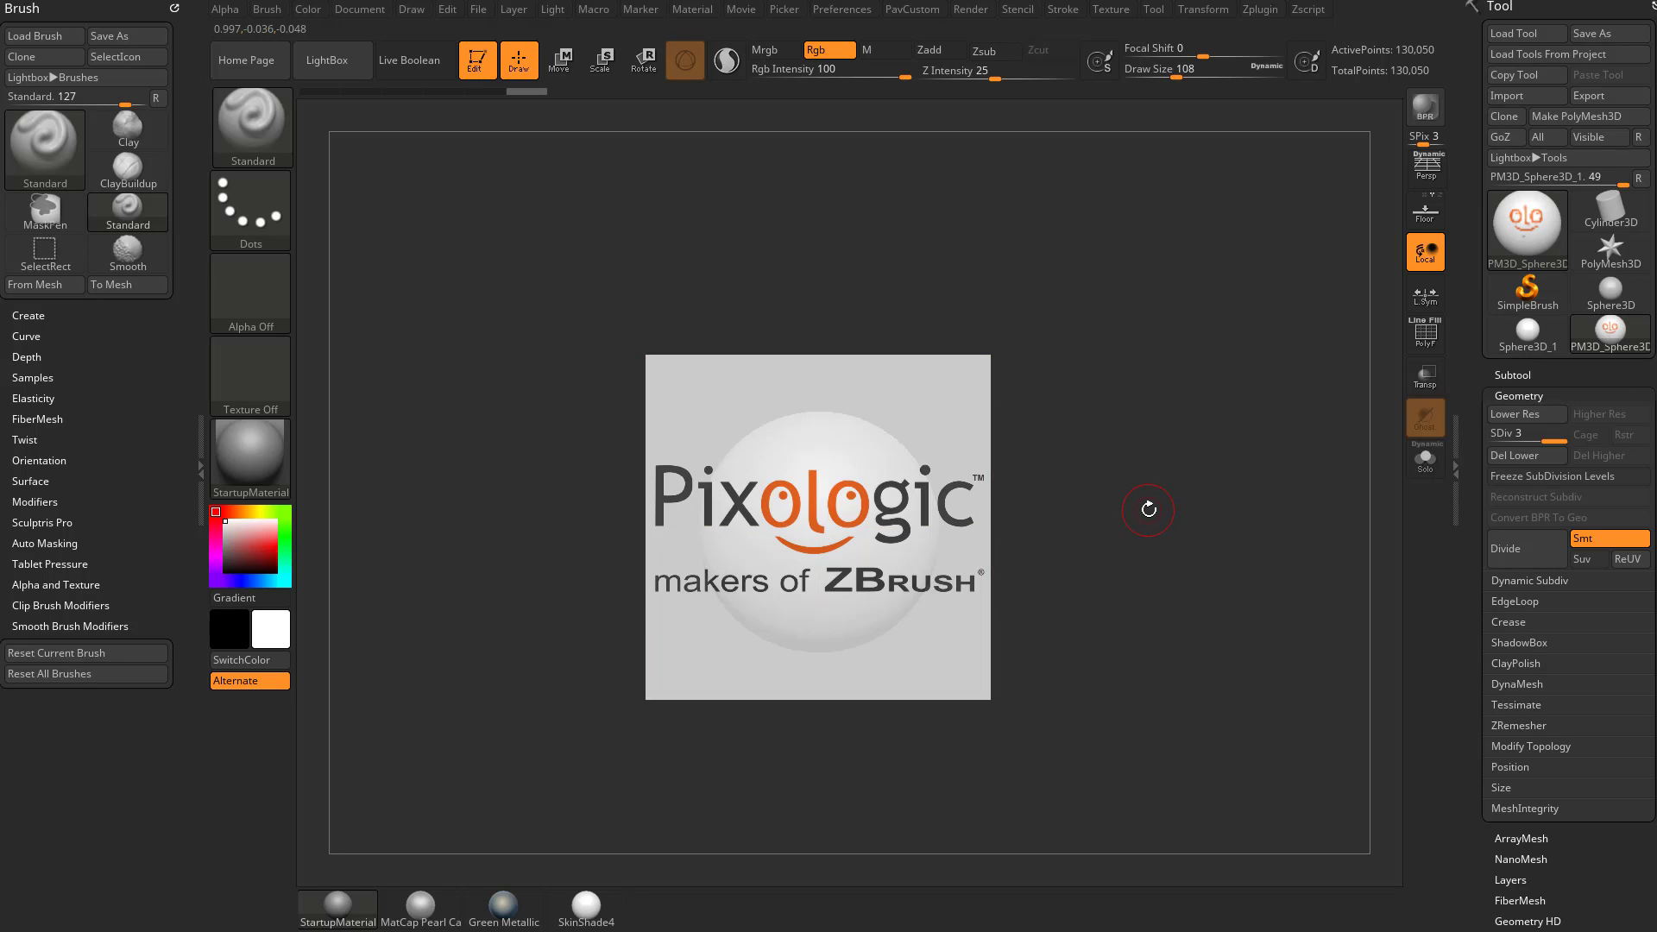
drag(1146, 511, 1145, 513)
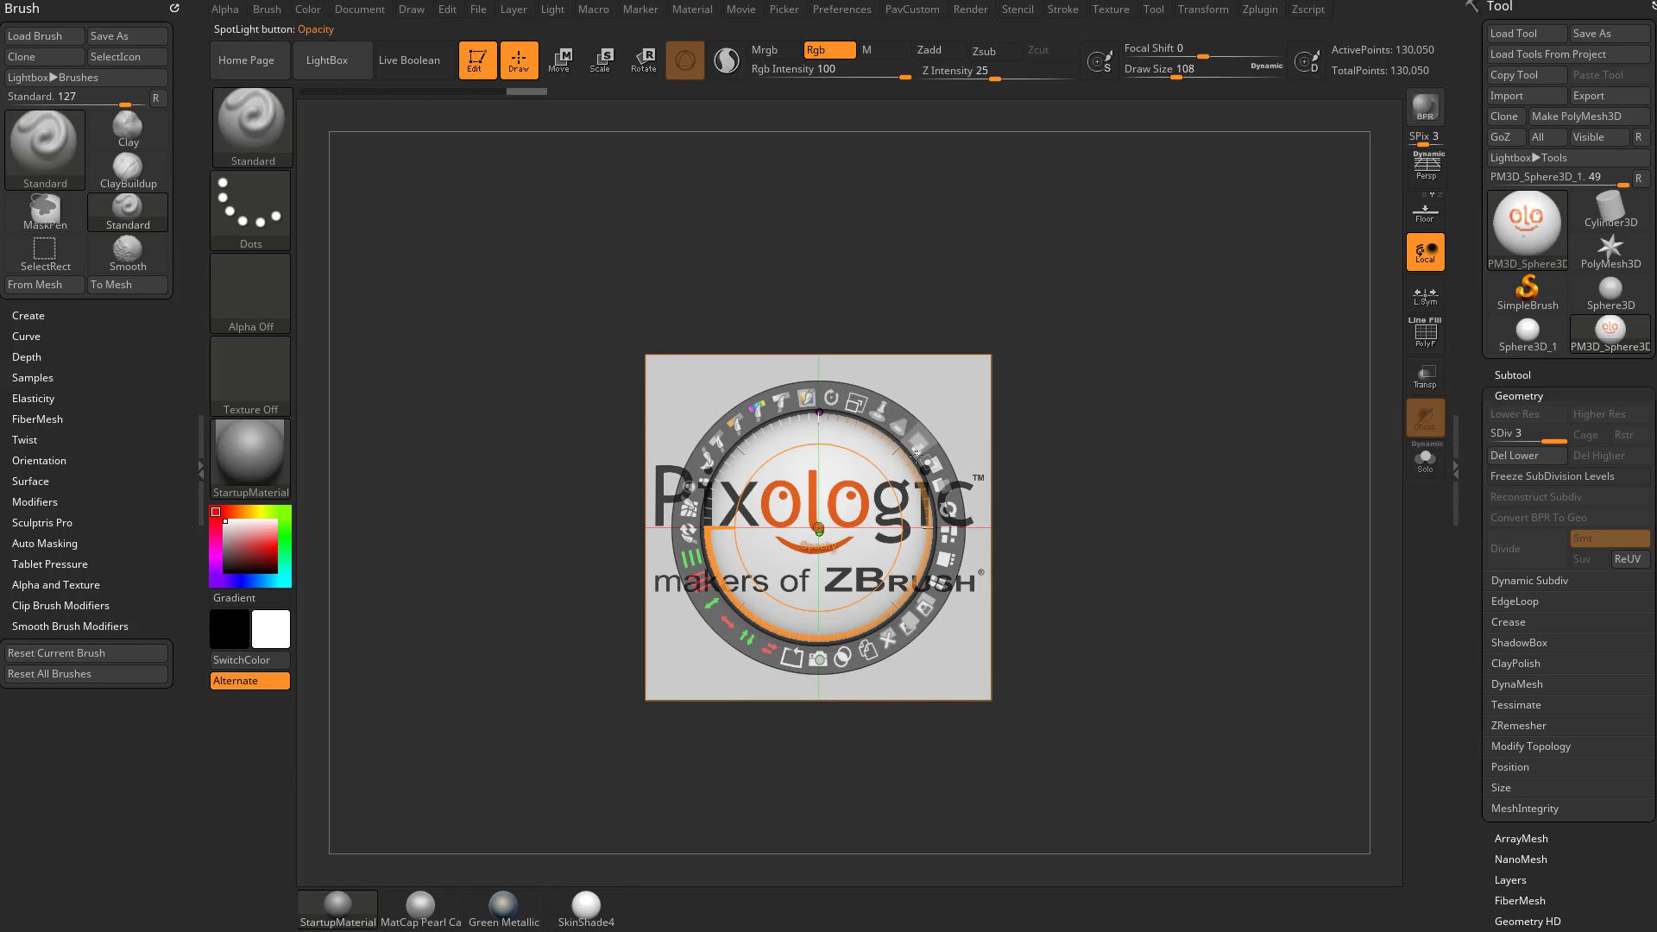
- Shrink the logo image slightly, lower its opacity, and shift it partly off the sphere's right side
drag(831, 397, 856, 402)
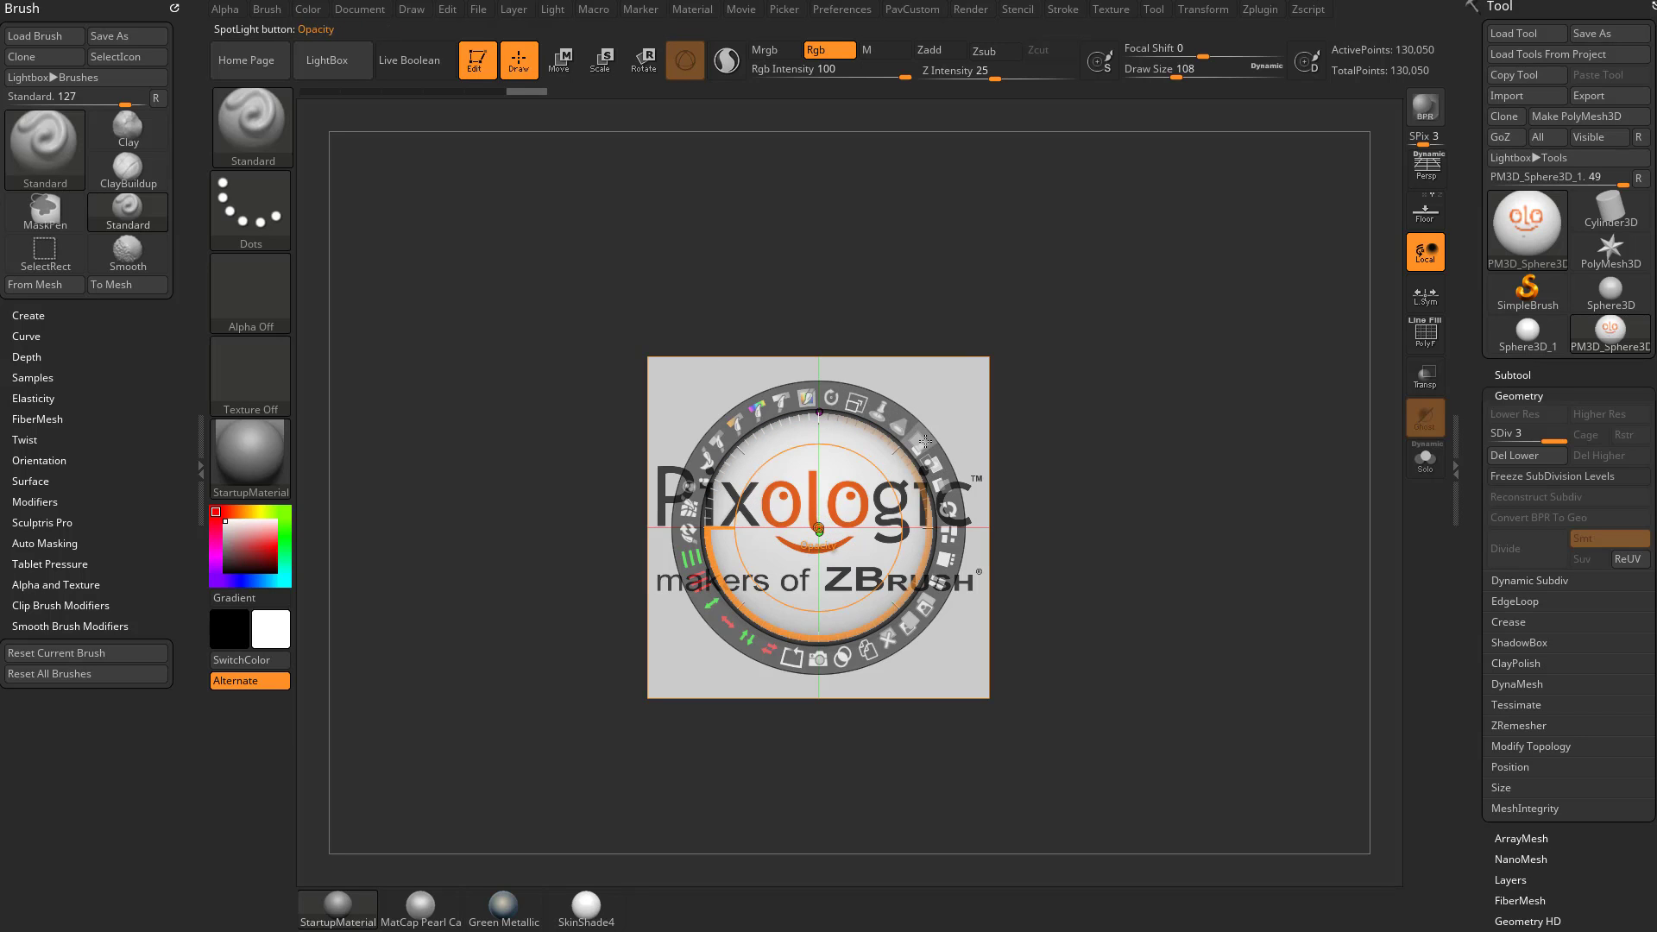
drag(926, 450, 808, 413)
mouse_move(941, 391)
mouse_down()
mouse_move(1149, 452)
mouse_move(999, 397)
mouse_up()
key(z)
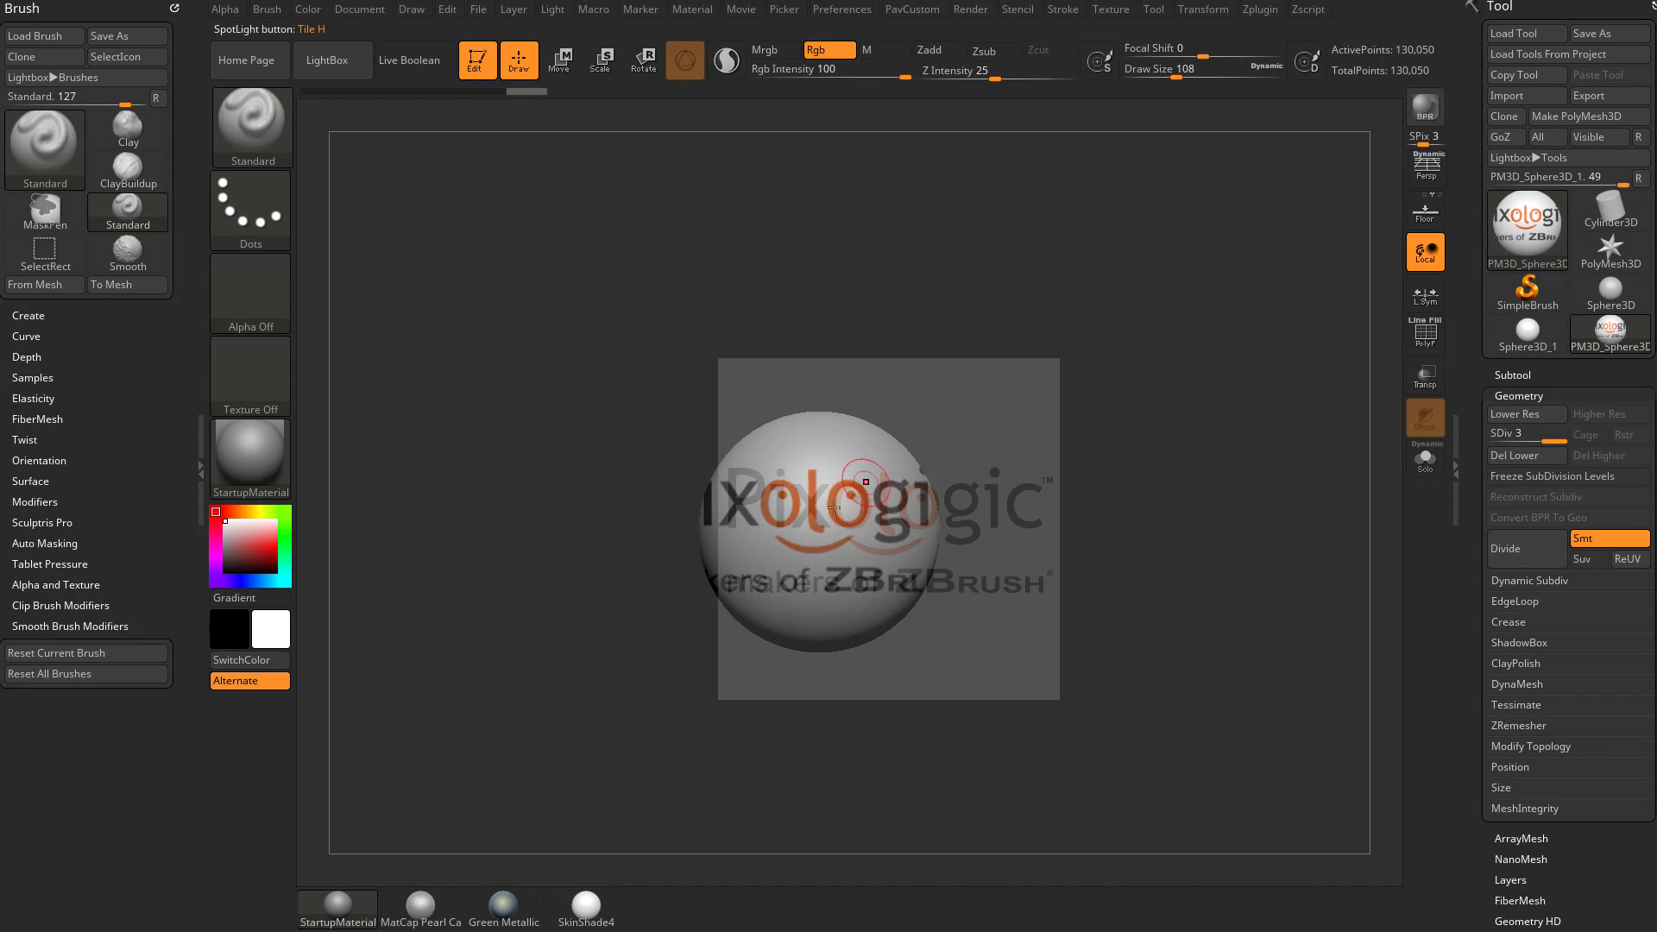
- Set the draw size to 274, paint the shifted logo over the sphere, and toggle Spotlight to check the result
key(s)
mouse_move(798, 466)
mouse_down()
mouse_move(764, 488)
mouse_move(889, 526)
mouse_move(1002, 493)
mouse_up()
key(shift+z)
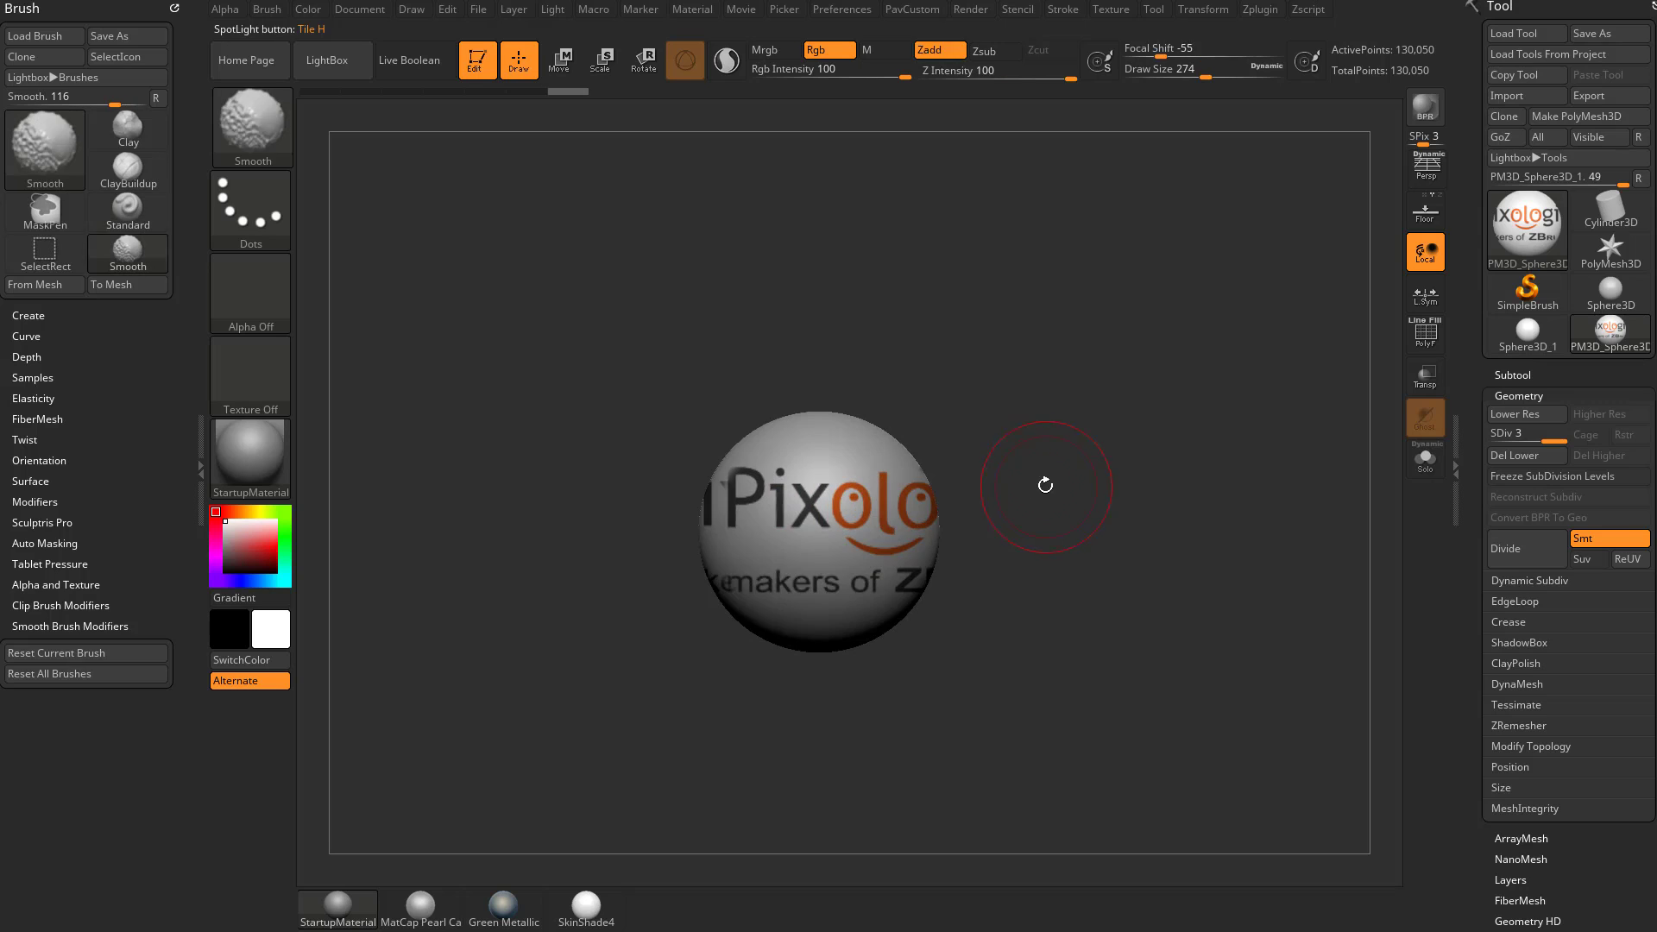
key(shift+z)
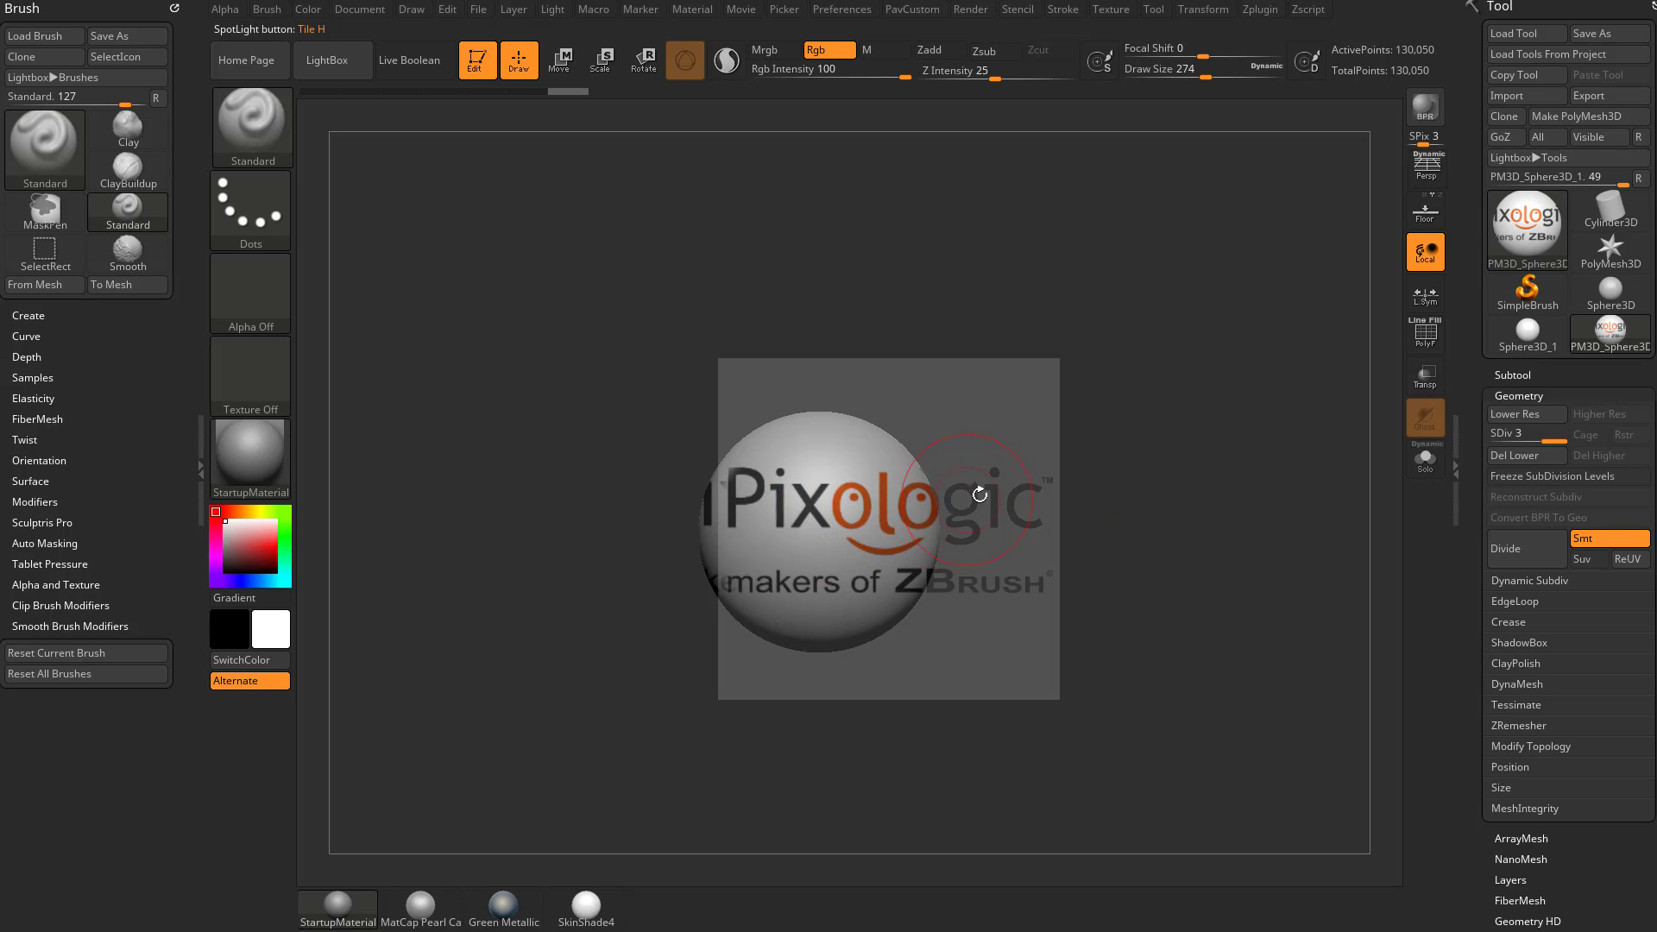
- Adjust the logo image's Fade with the Spotlight dial and move the image farther right, beside the sphere
key(z)
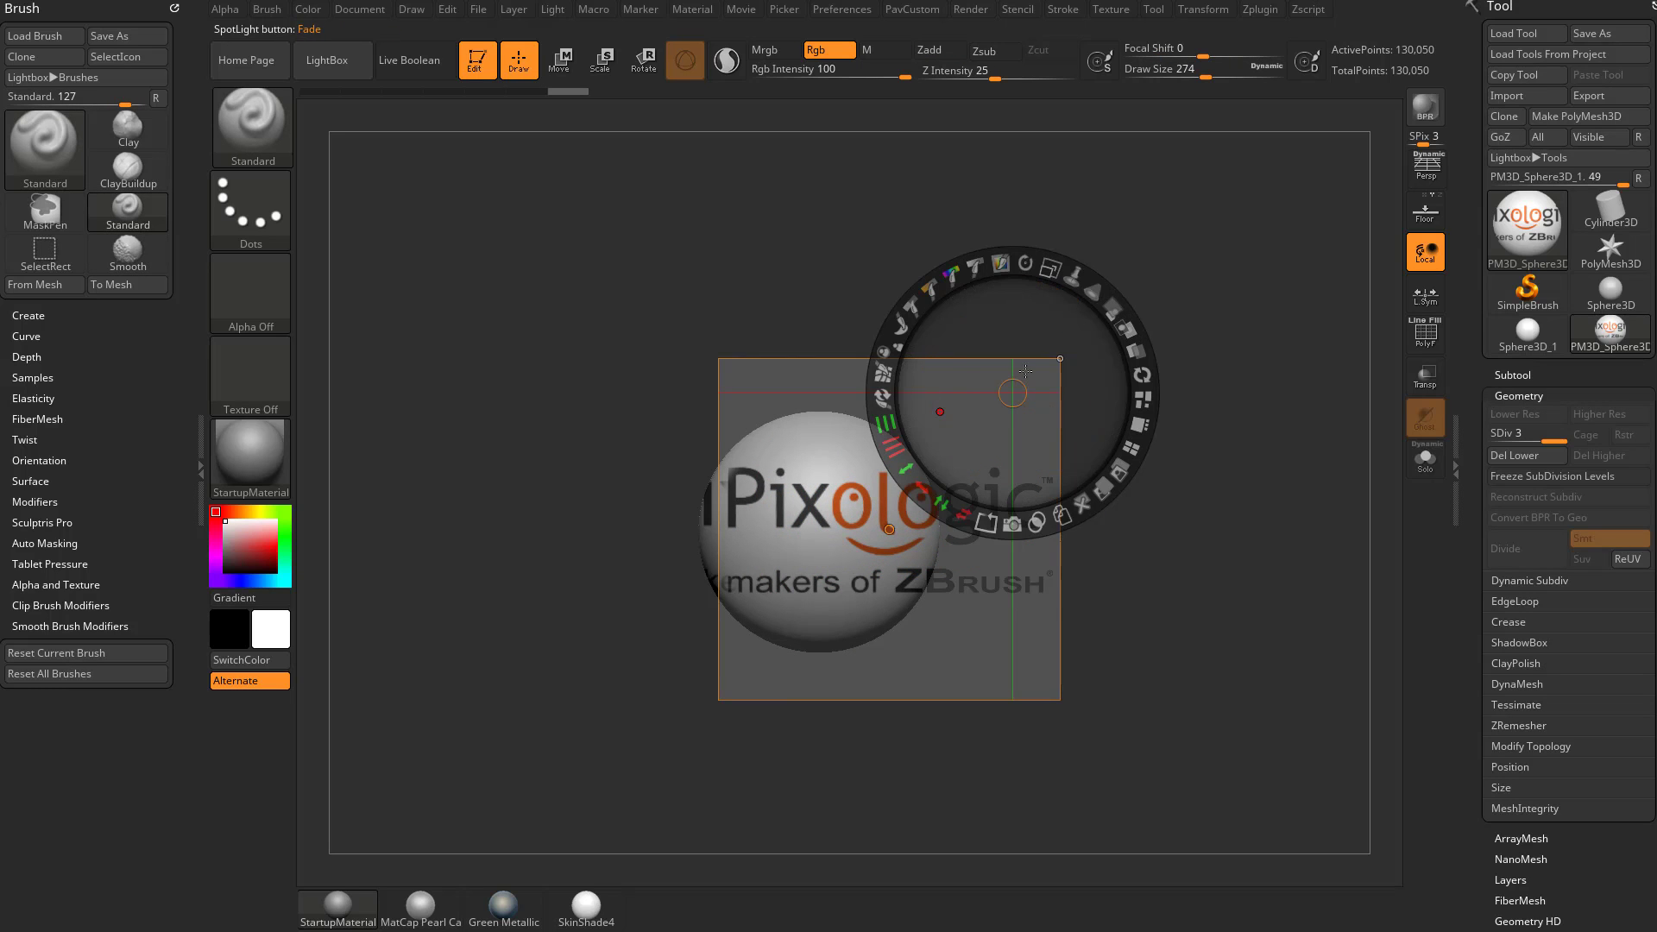
click(1138, 354)
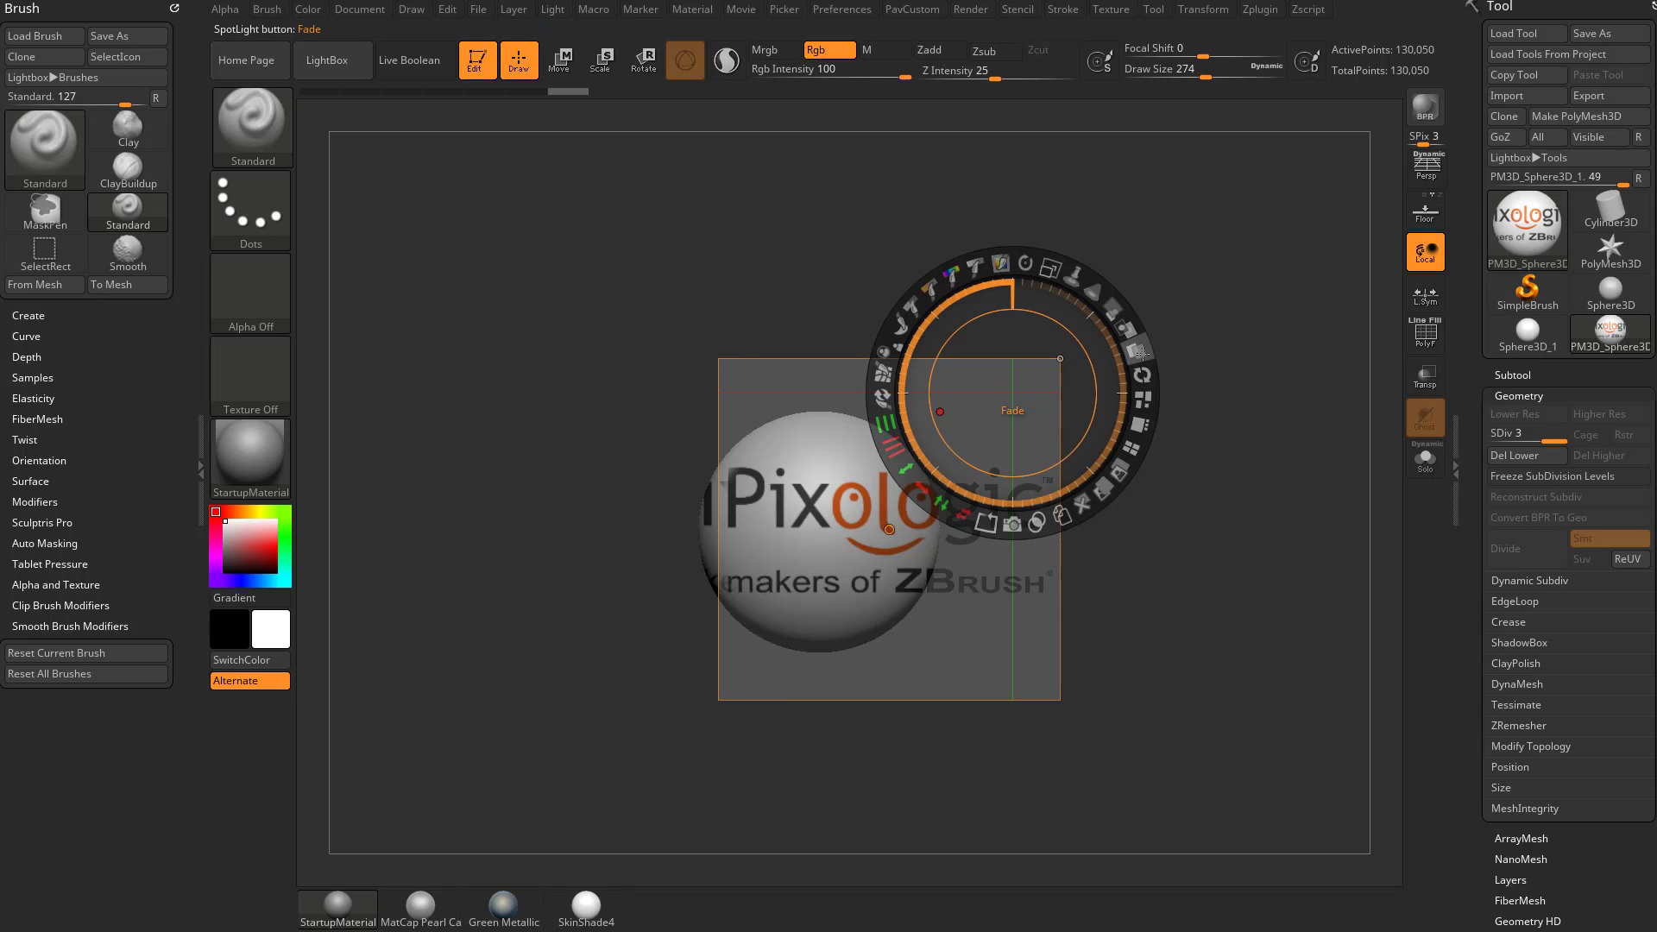
drag(1113, 310, 1070, 295)
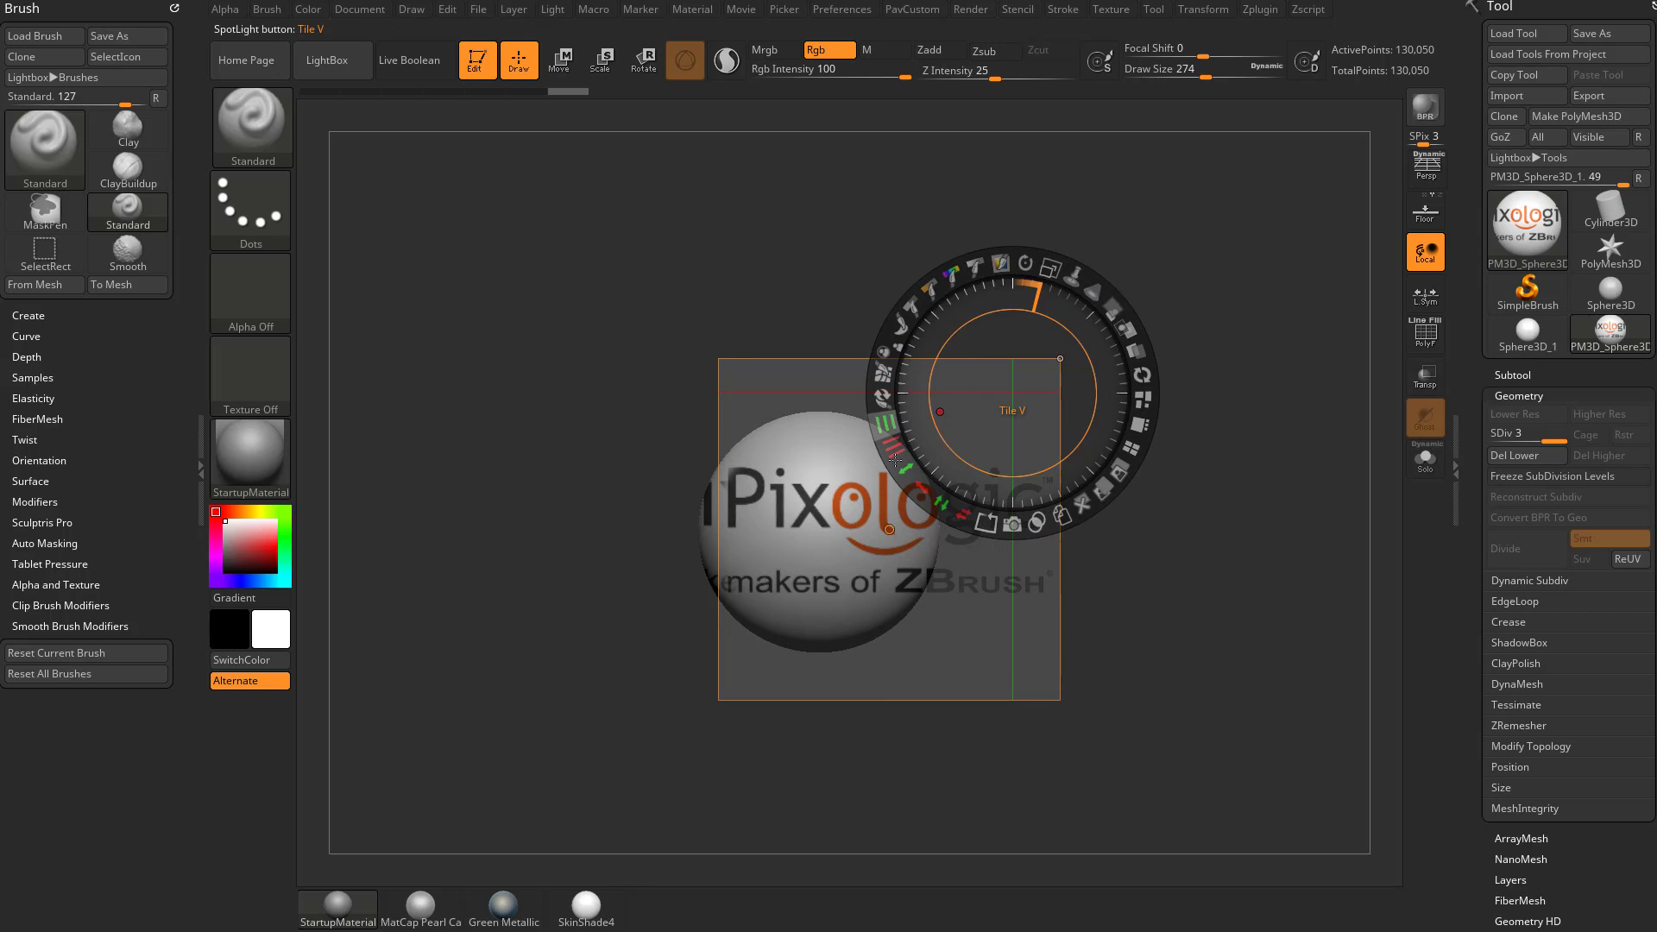
drag(972, 399, 1047, 516)
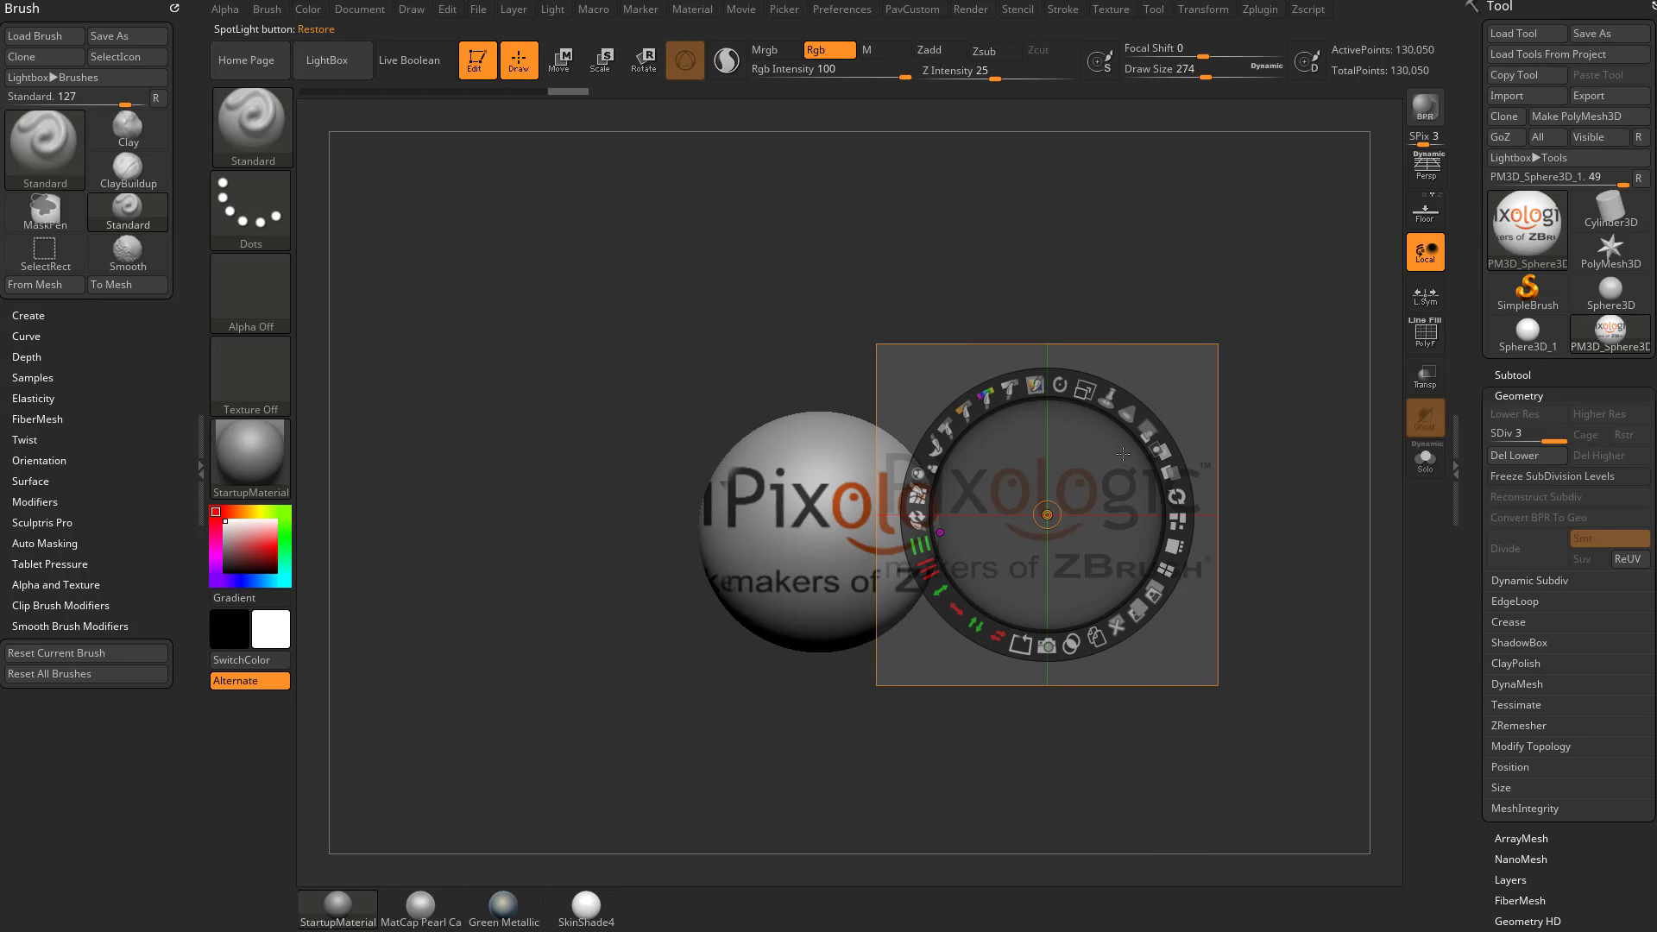
- Import Pavmike.jpg from the Desktop as a texture and add it to Spotlight
click(1190, 15)
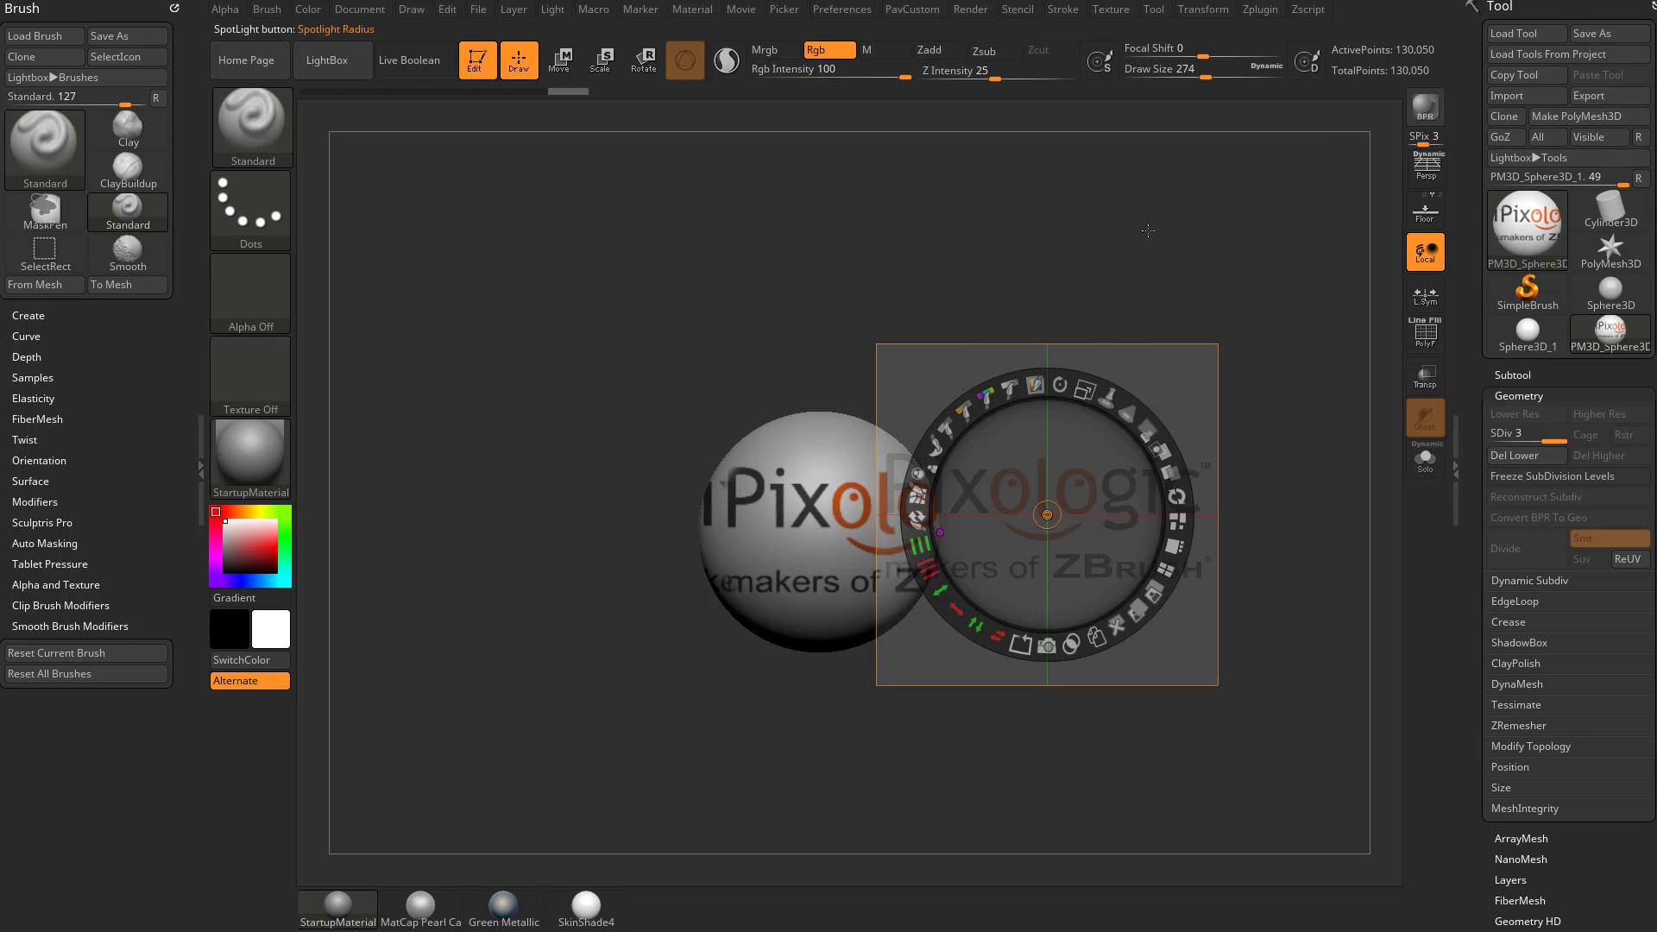
click(1125, 10)
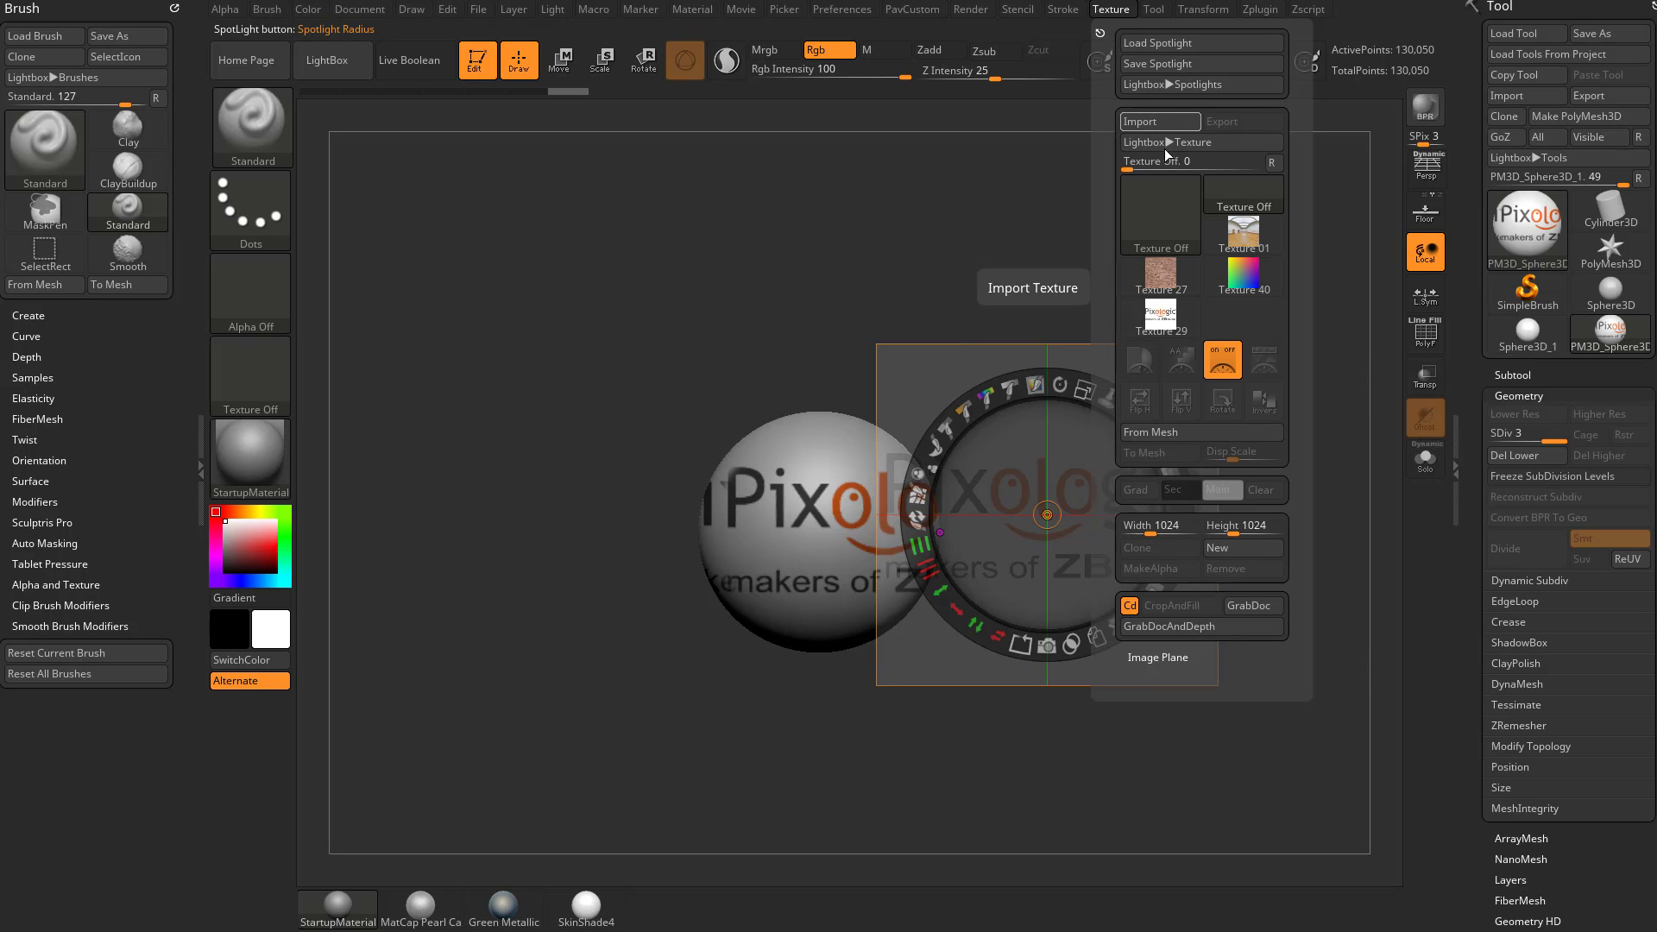
click(1163, 127)
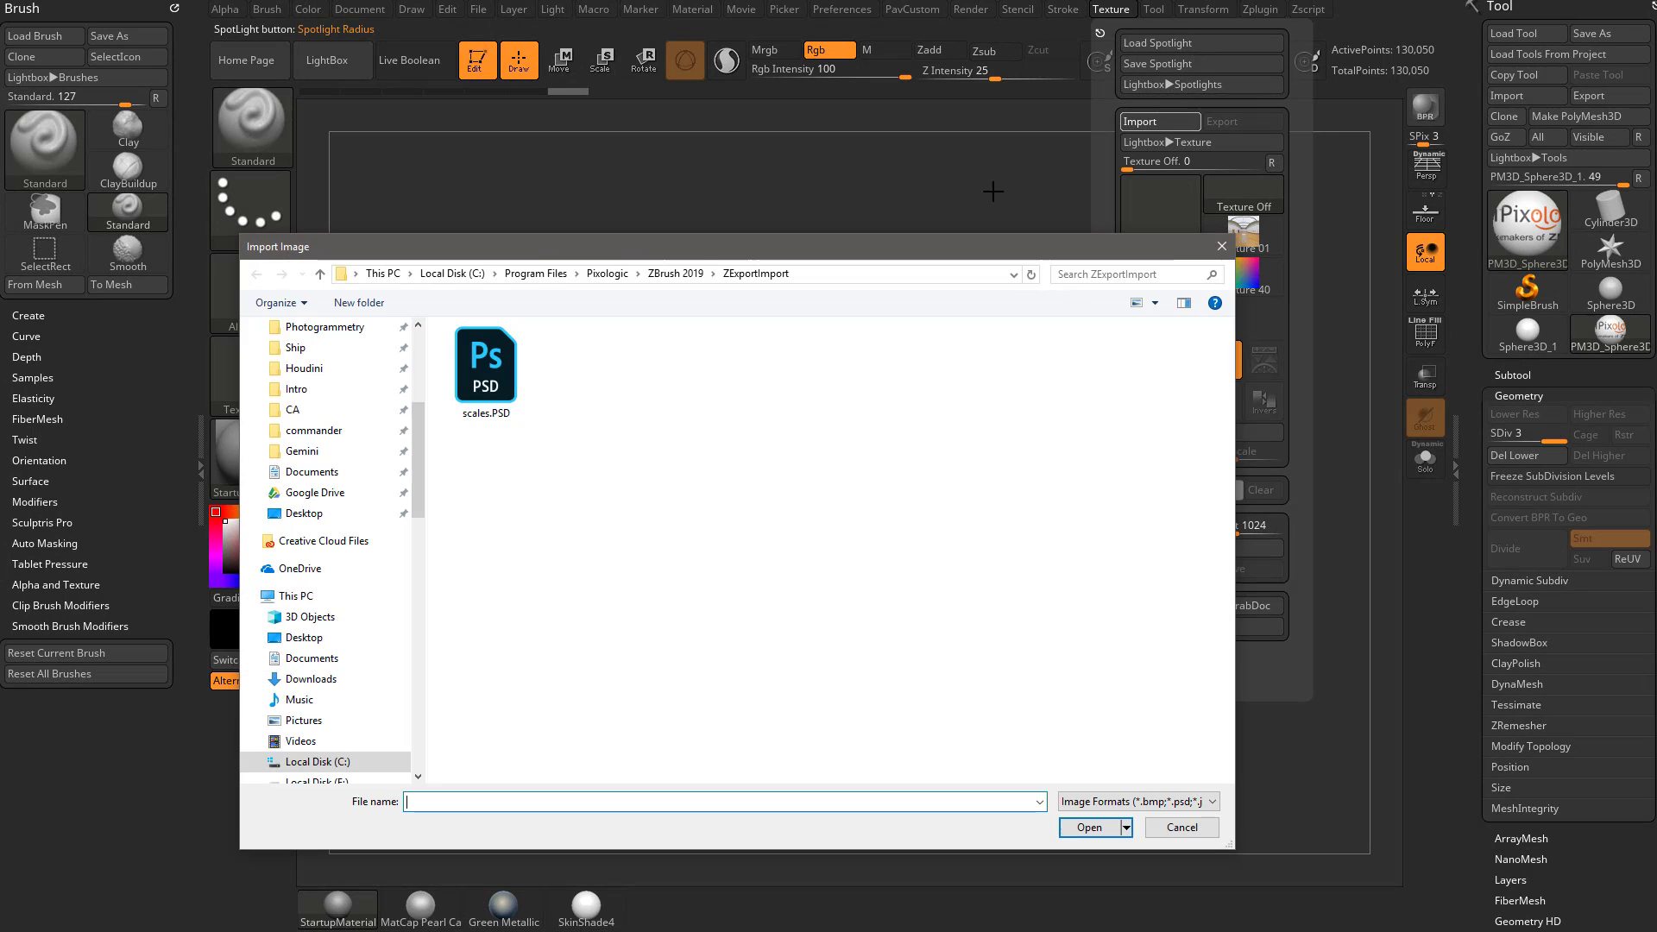
click(388, 513)
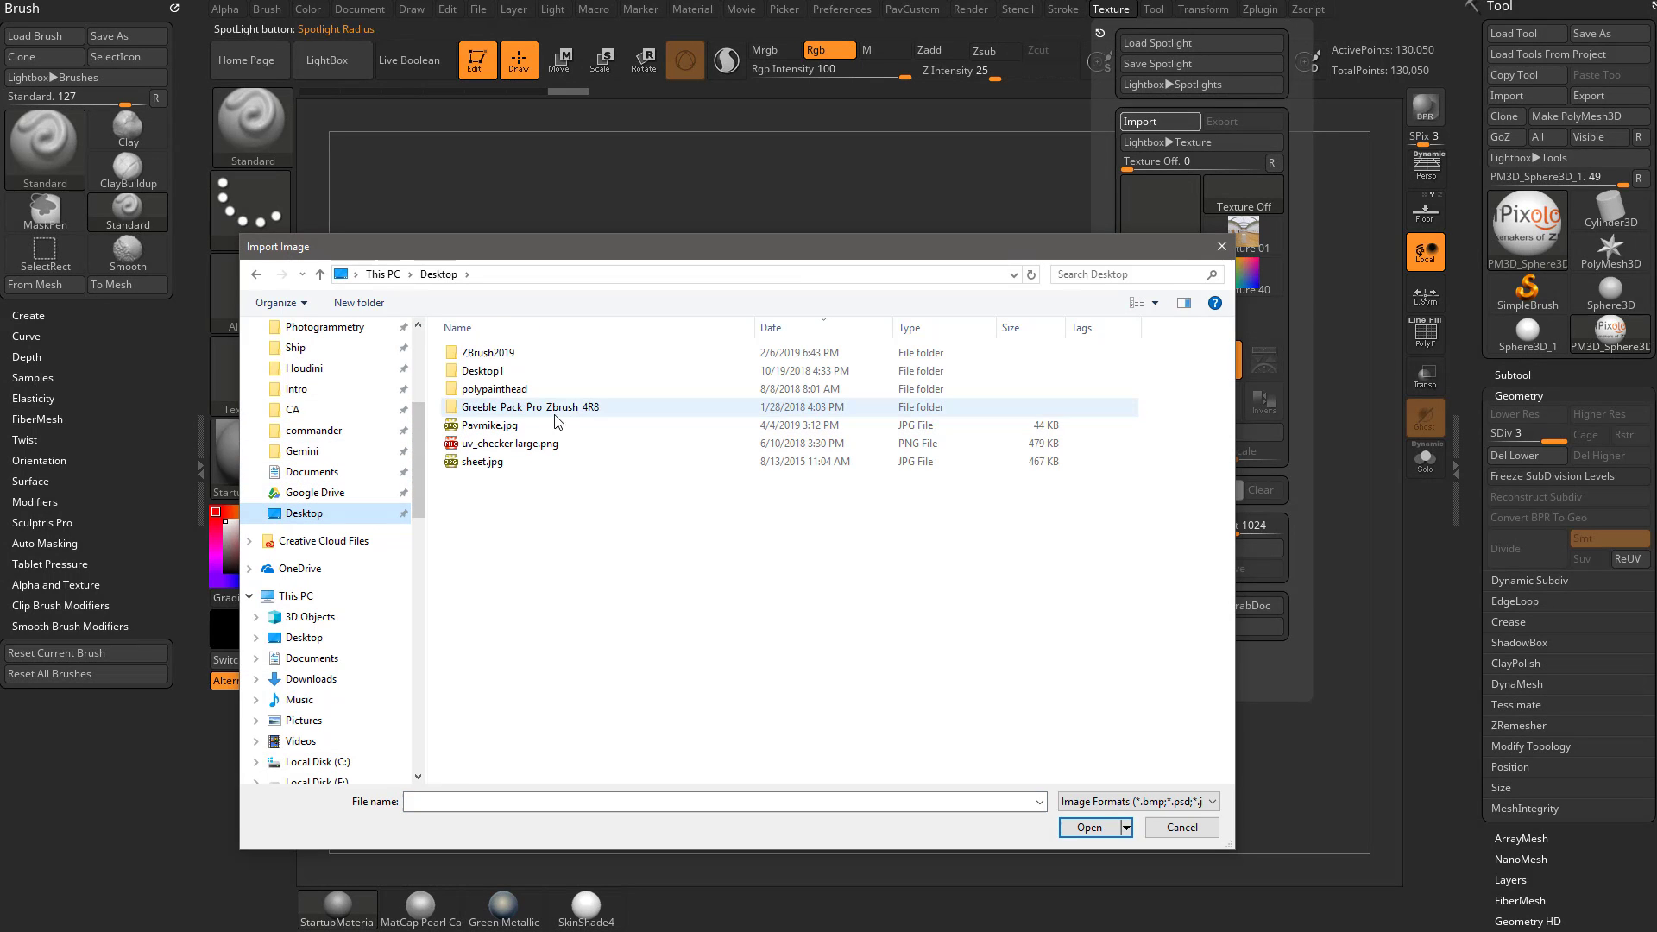
double_click(489, 426)
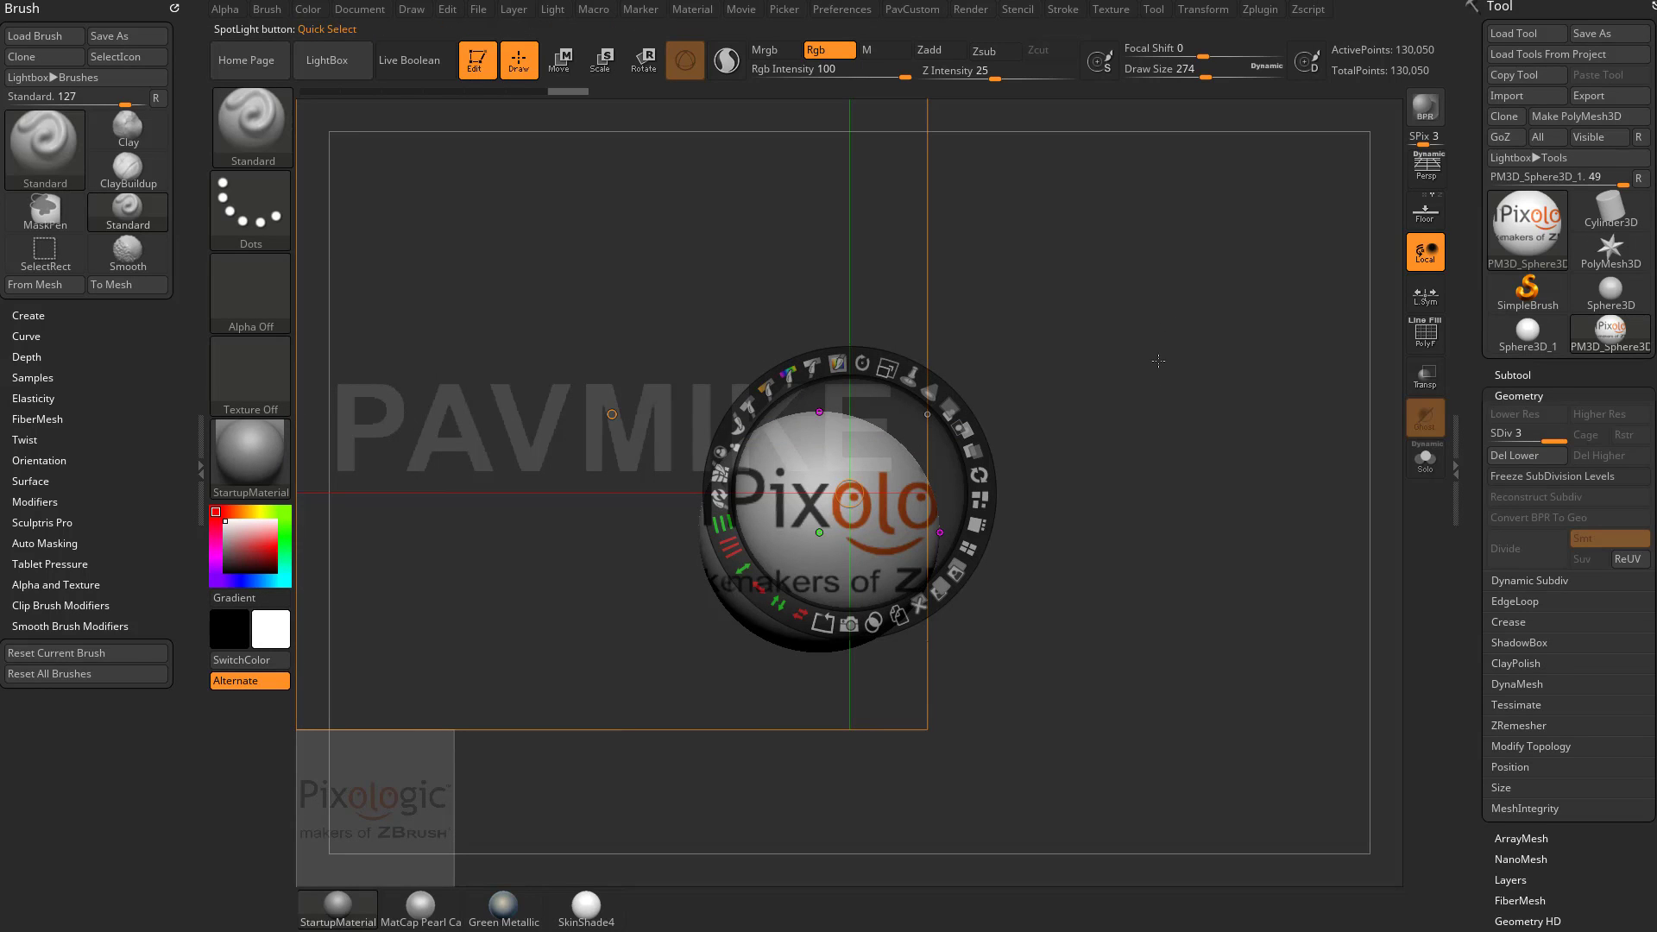
- Hide Spotlight, choose the blue spiral Texture 15, and add it to the Spotlight images
key(shift+z)
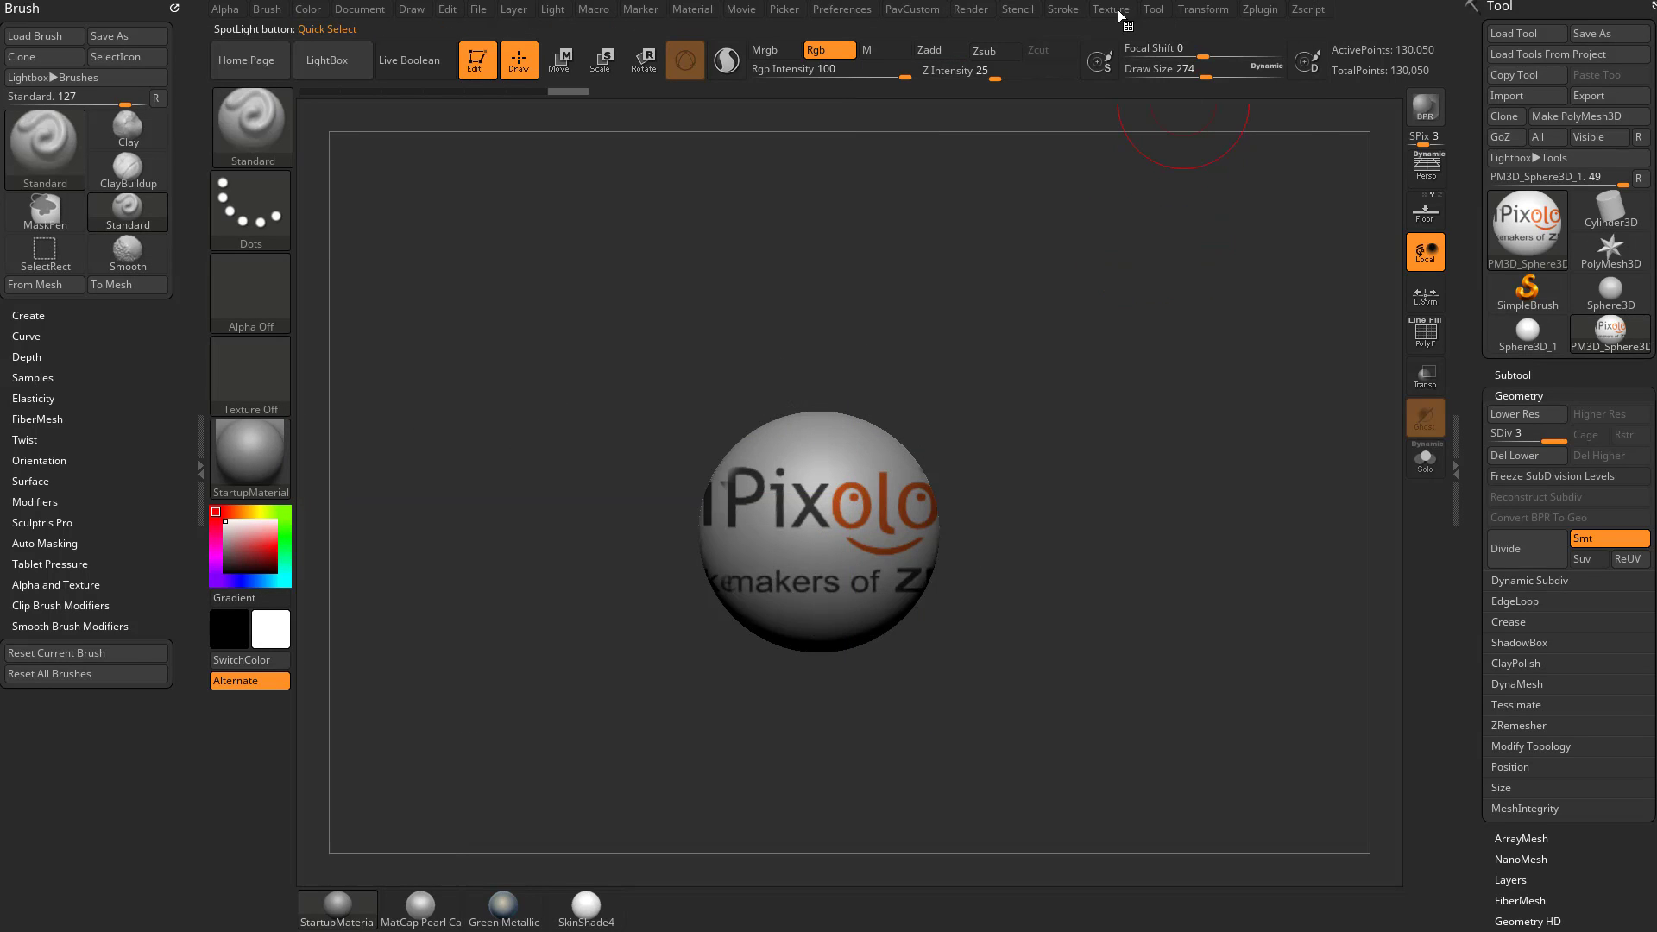
click(1112, 10)
click(1156, 212)
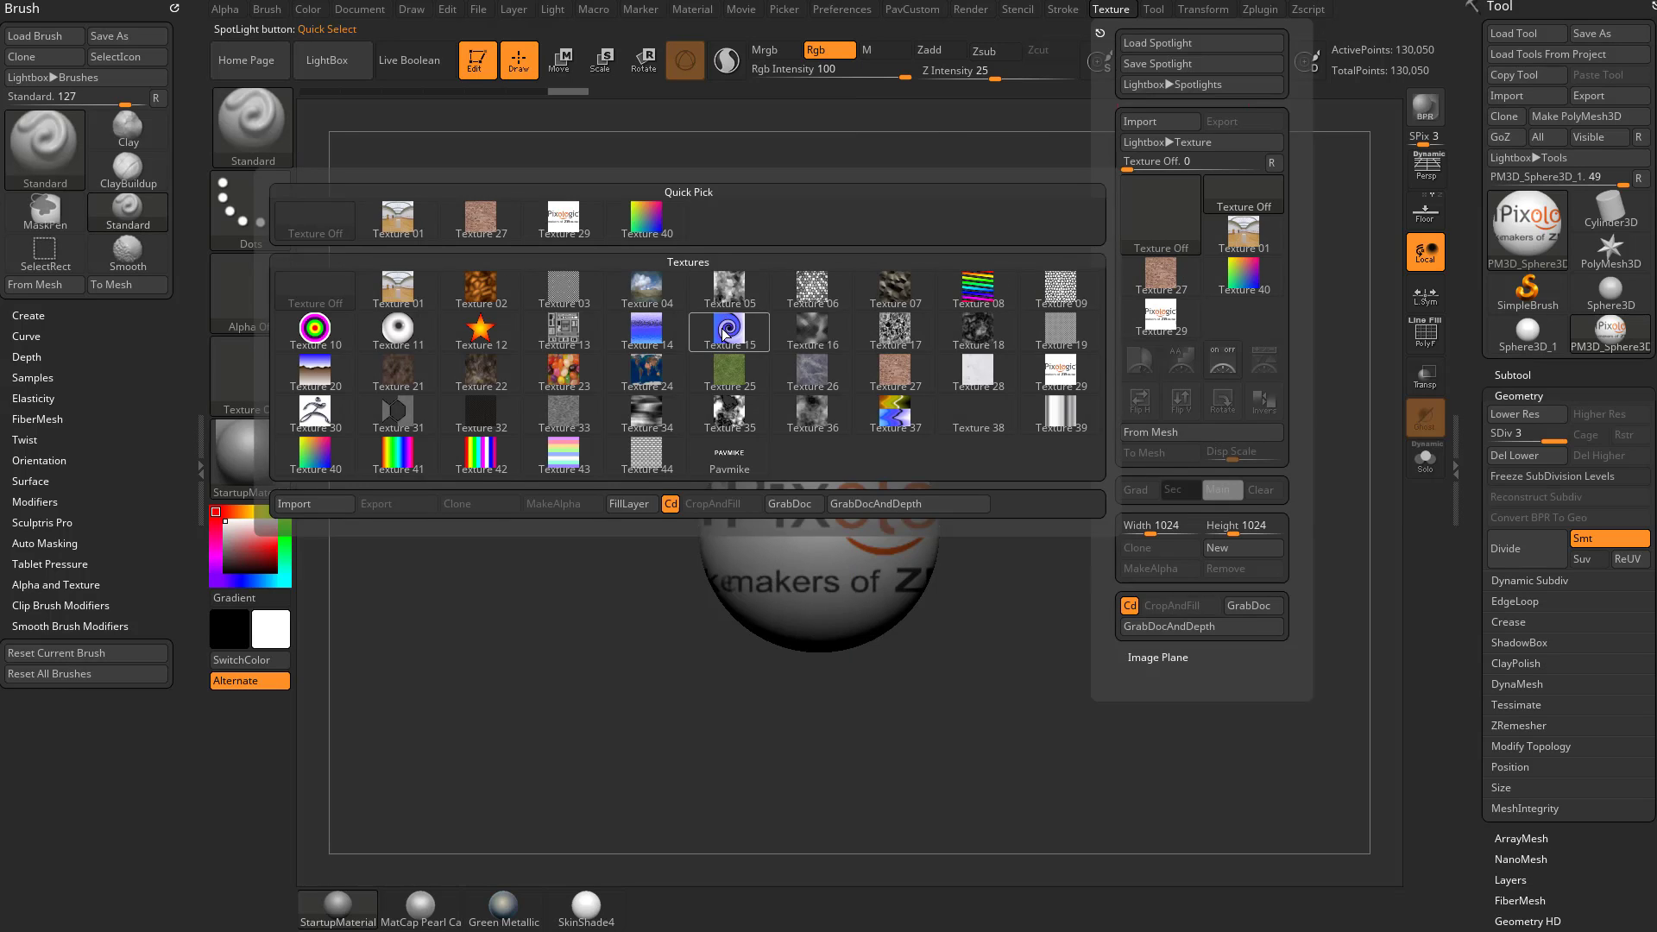
click(725, 334)
click(1118, 11)
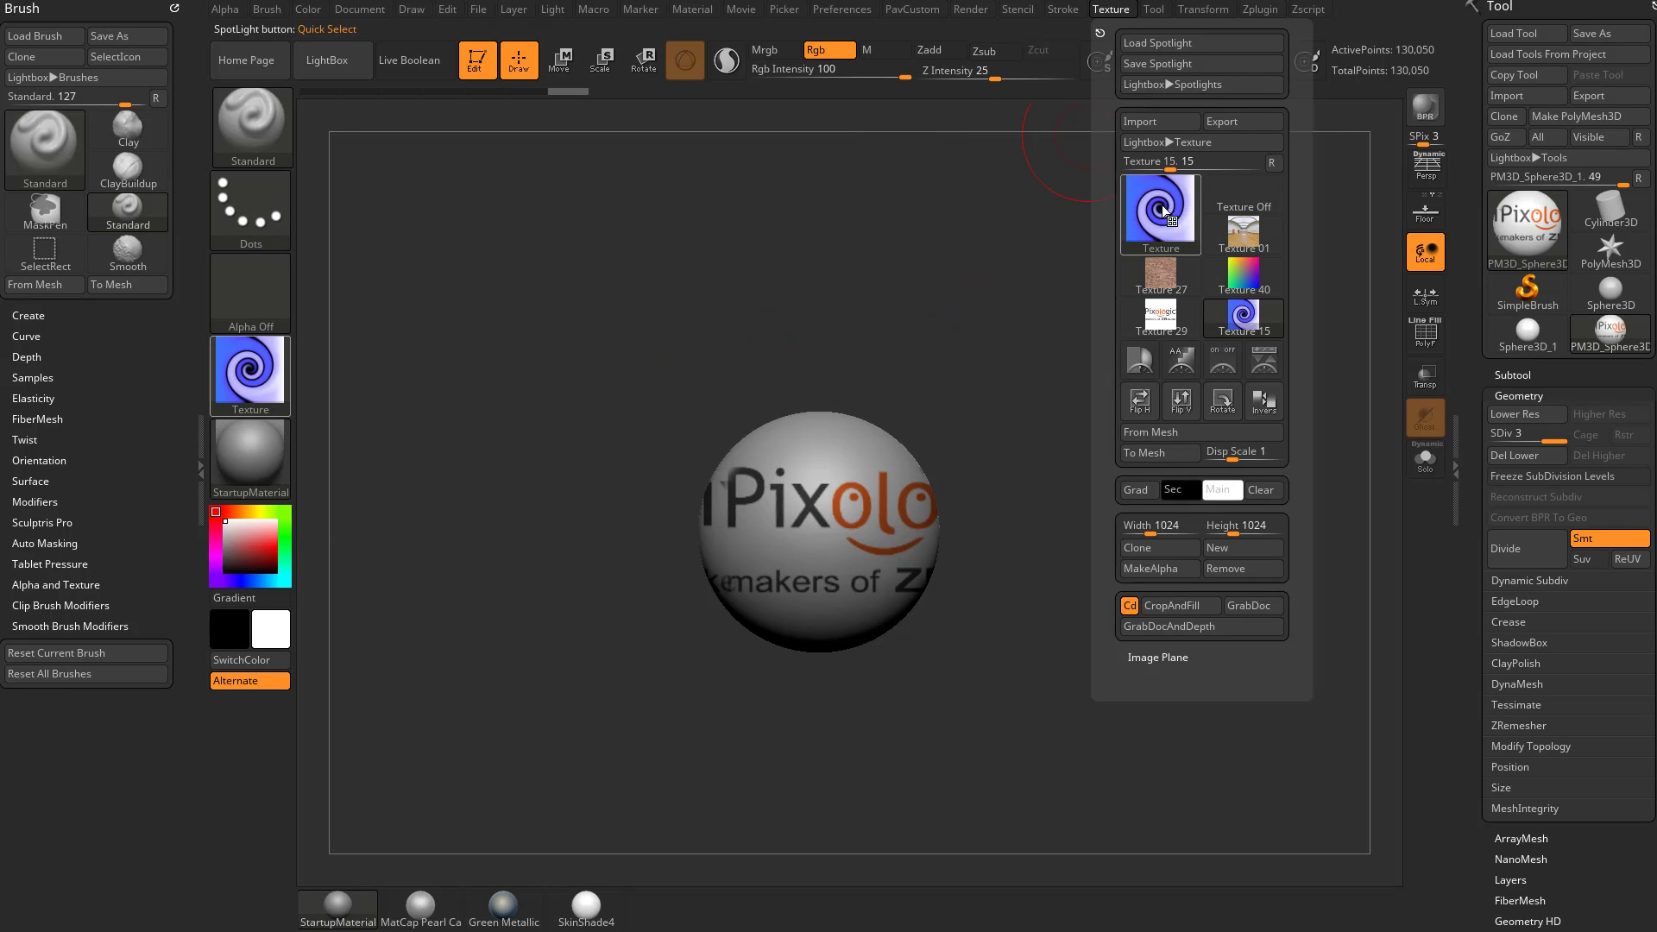
click(1249, 316)
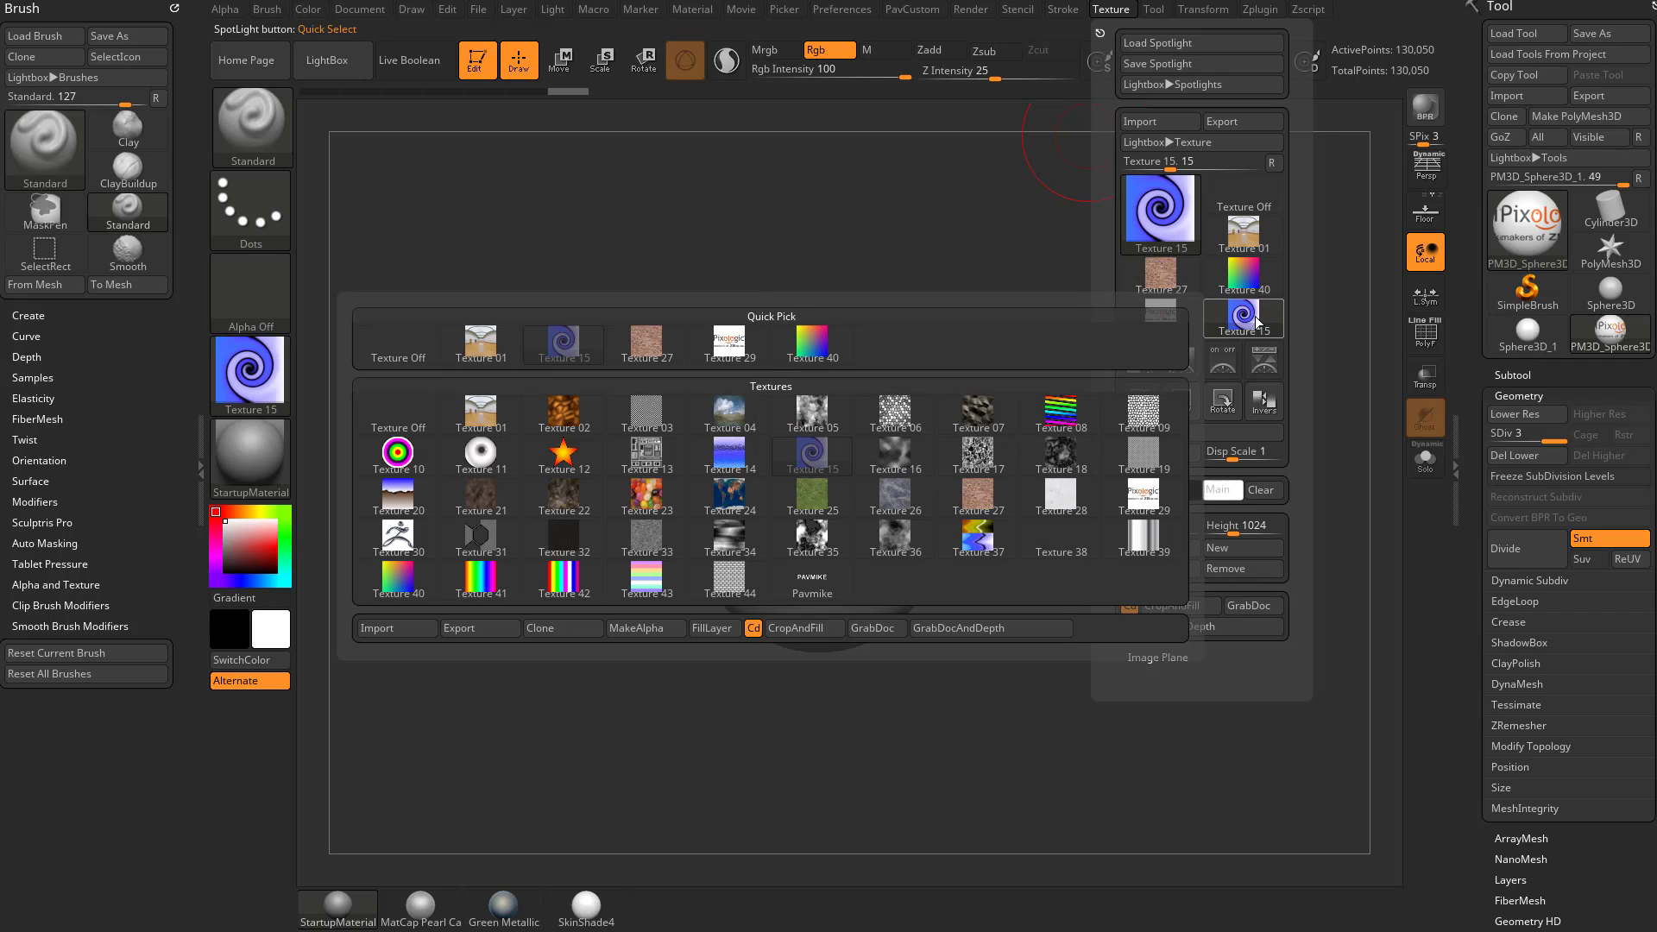
click(1274, 368)
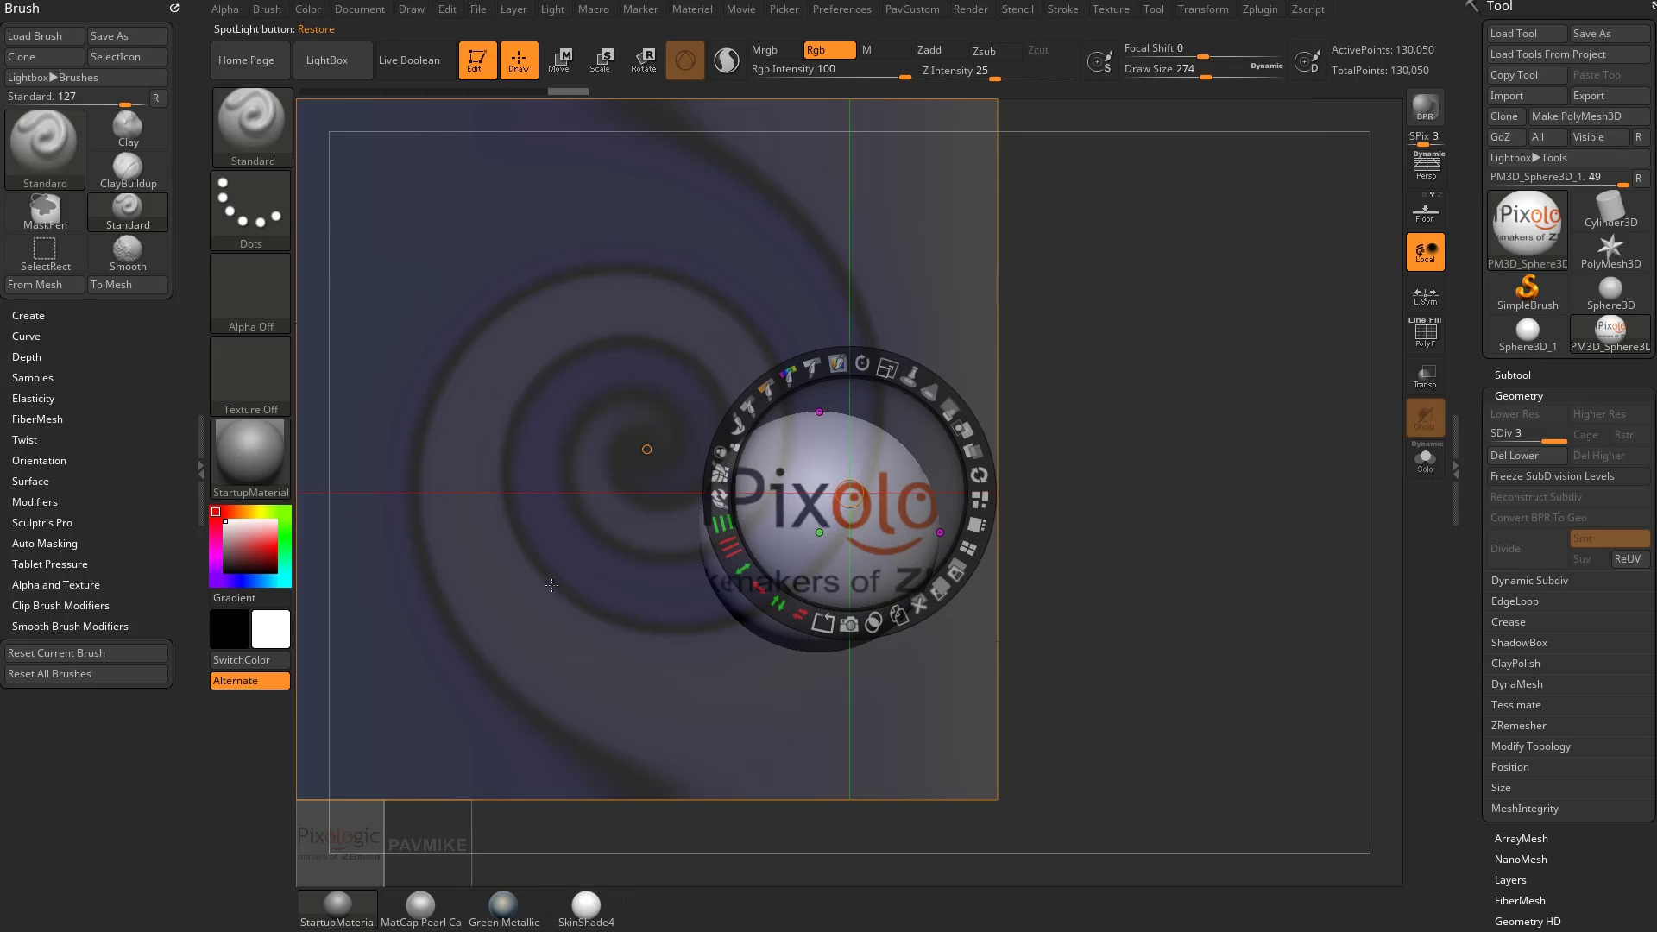
- Spread the Spotlight images apart, with the spiral to the right over the sphere and the PAVMIKE and Pixologic images to its left
drag(534, 596, 698, 544)
drag(428, 842, 455, 731)
drag(339, 842, 396, 607)
drag(659, 663, 834, 745)
drag(472, 716, 498, 723)
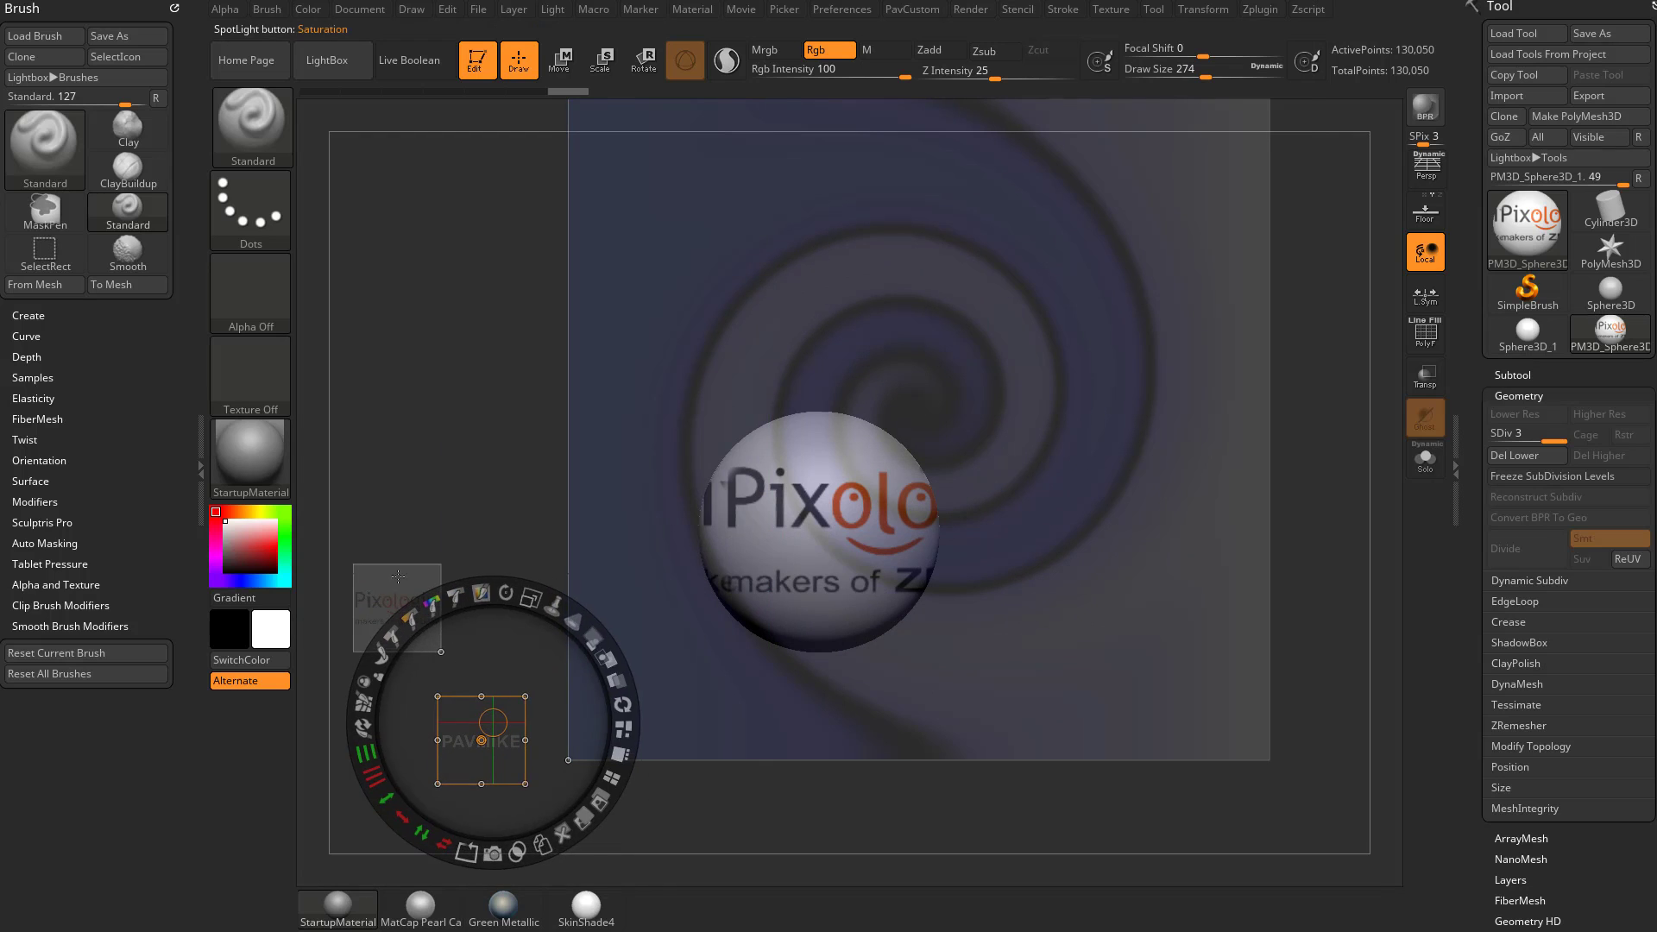
drag(403, 604, 427, 577)
drag(657, 619, 784, 683)
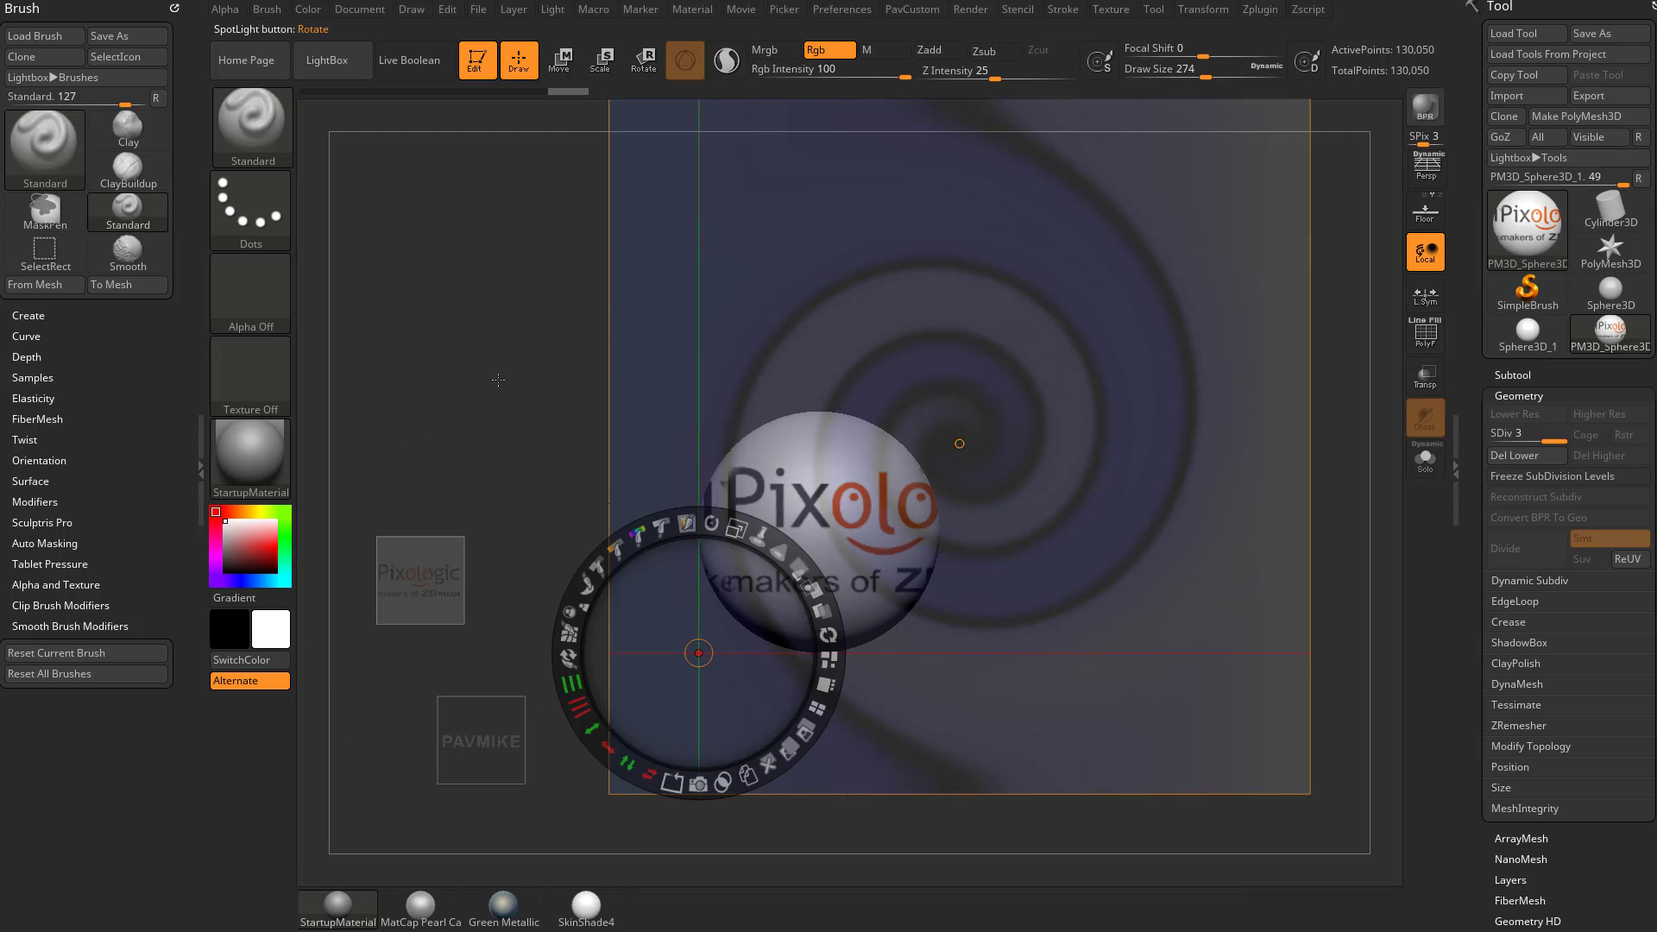
mouse_move(496, 360)
mouse_down()
mouse_move(494, 398)
mouse_move(532, 356)
mouse_move(510, 353)
mouse_up()
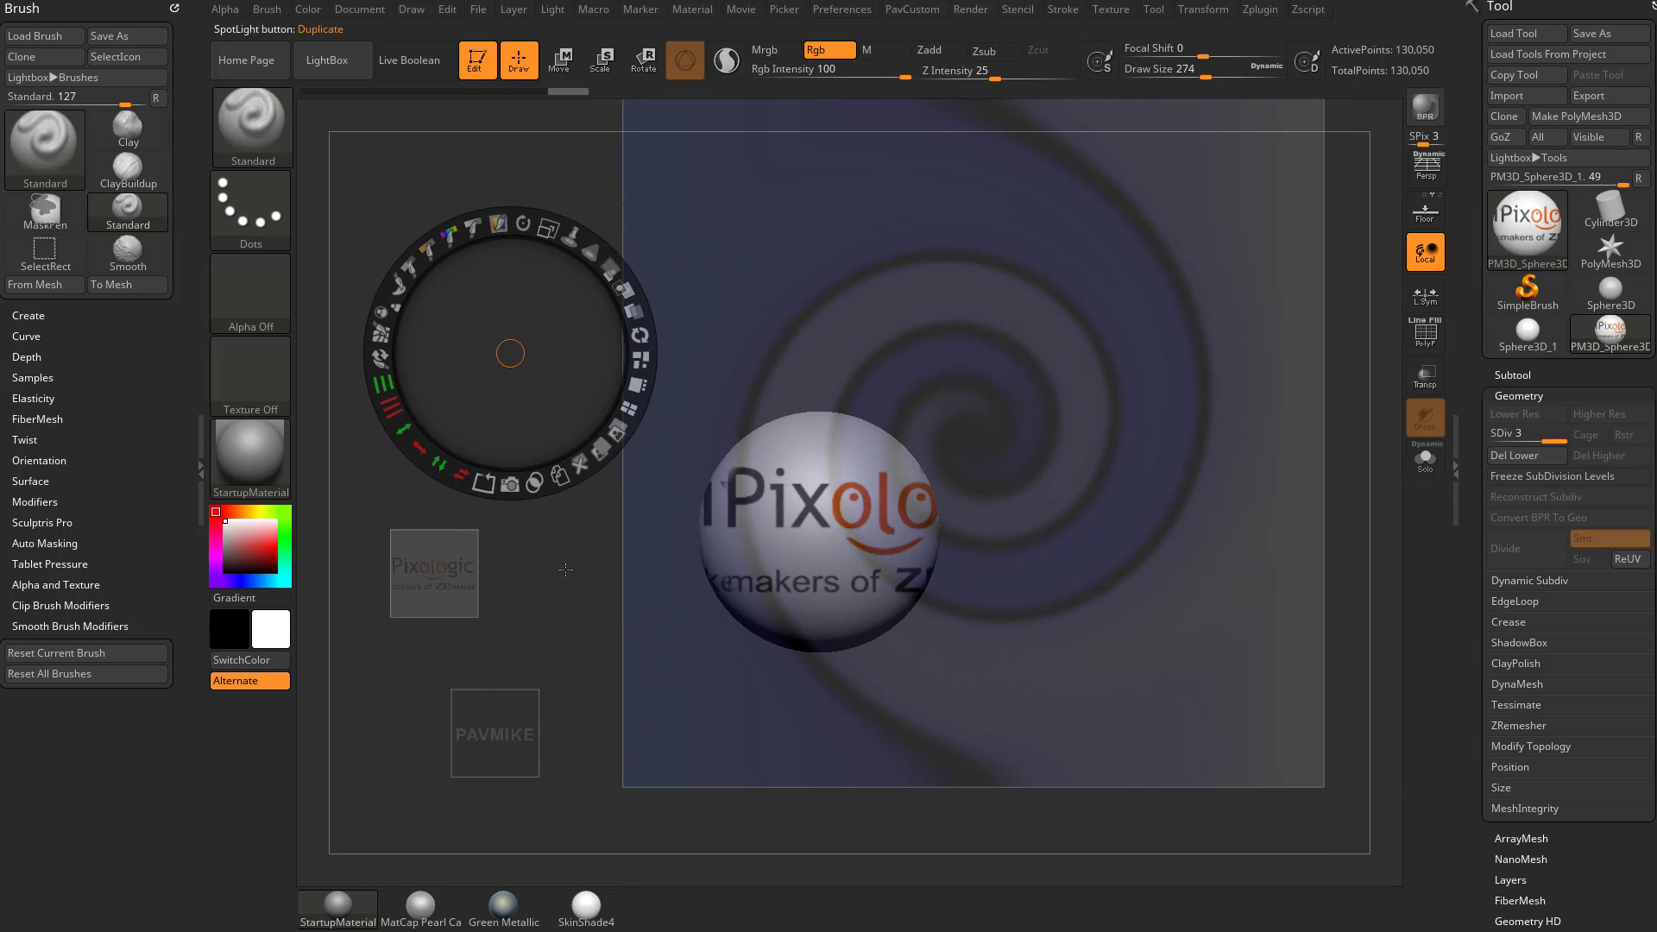
- Enlarge the Pixologic logo image and arrange all Spotlight images with Tile Proportional
drag(450, 550, 478, 531)
drag(516, 407, 633, 594)
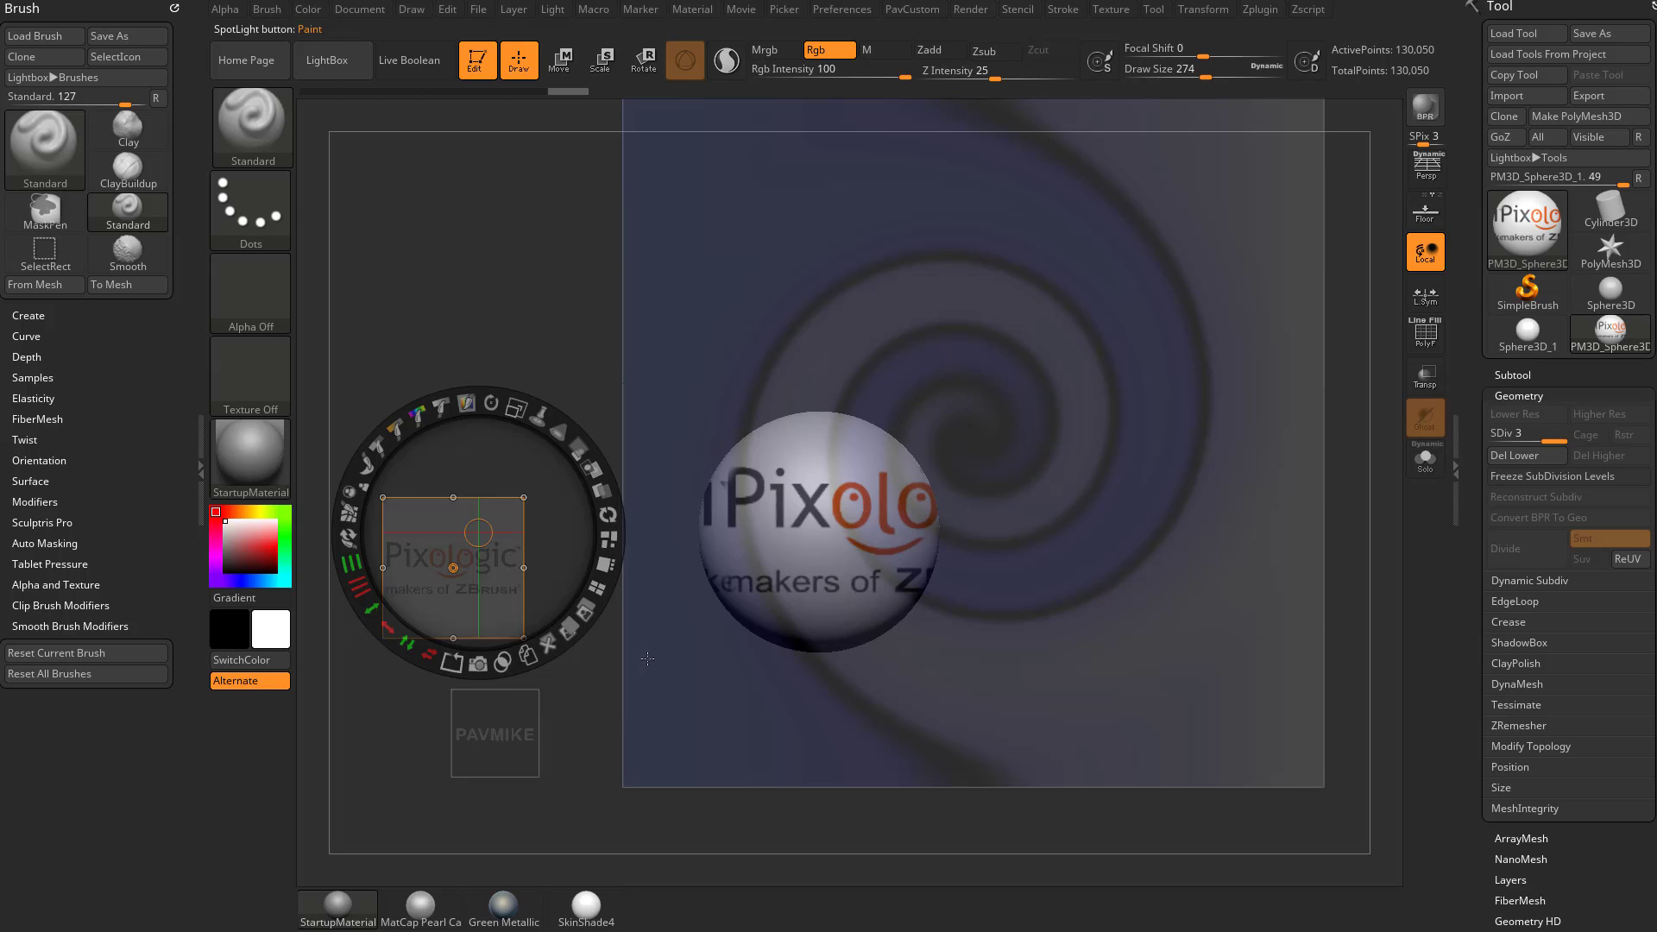
click(609, 539)
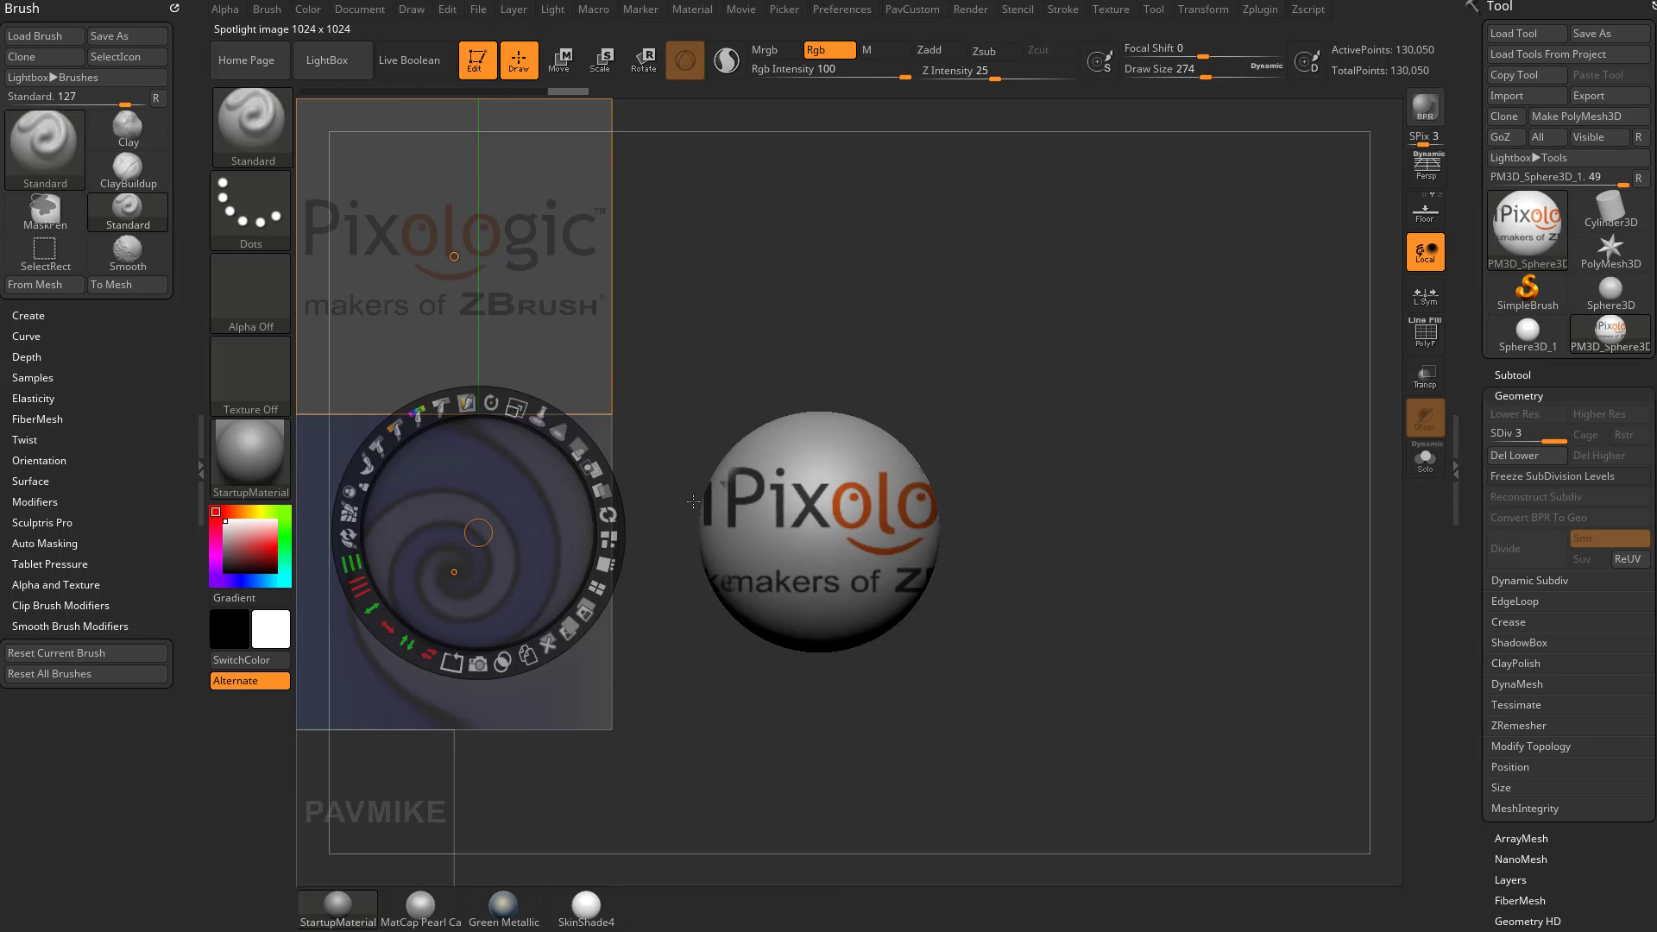
- Select the tiled images in turn, tile them all at a uniform size, and return to Tile Proportional
mouse_move(338, 904)
click(414, 792)
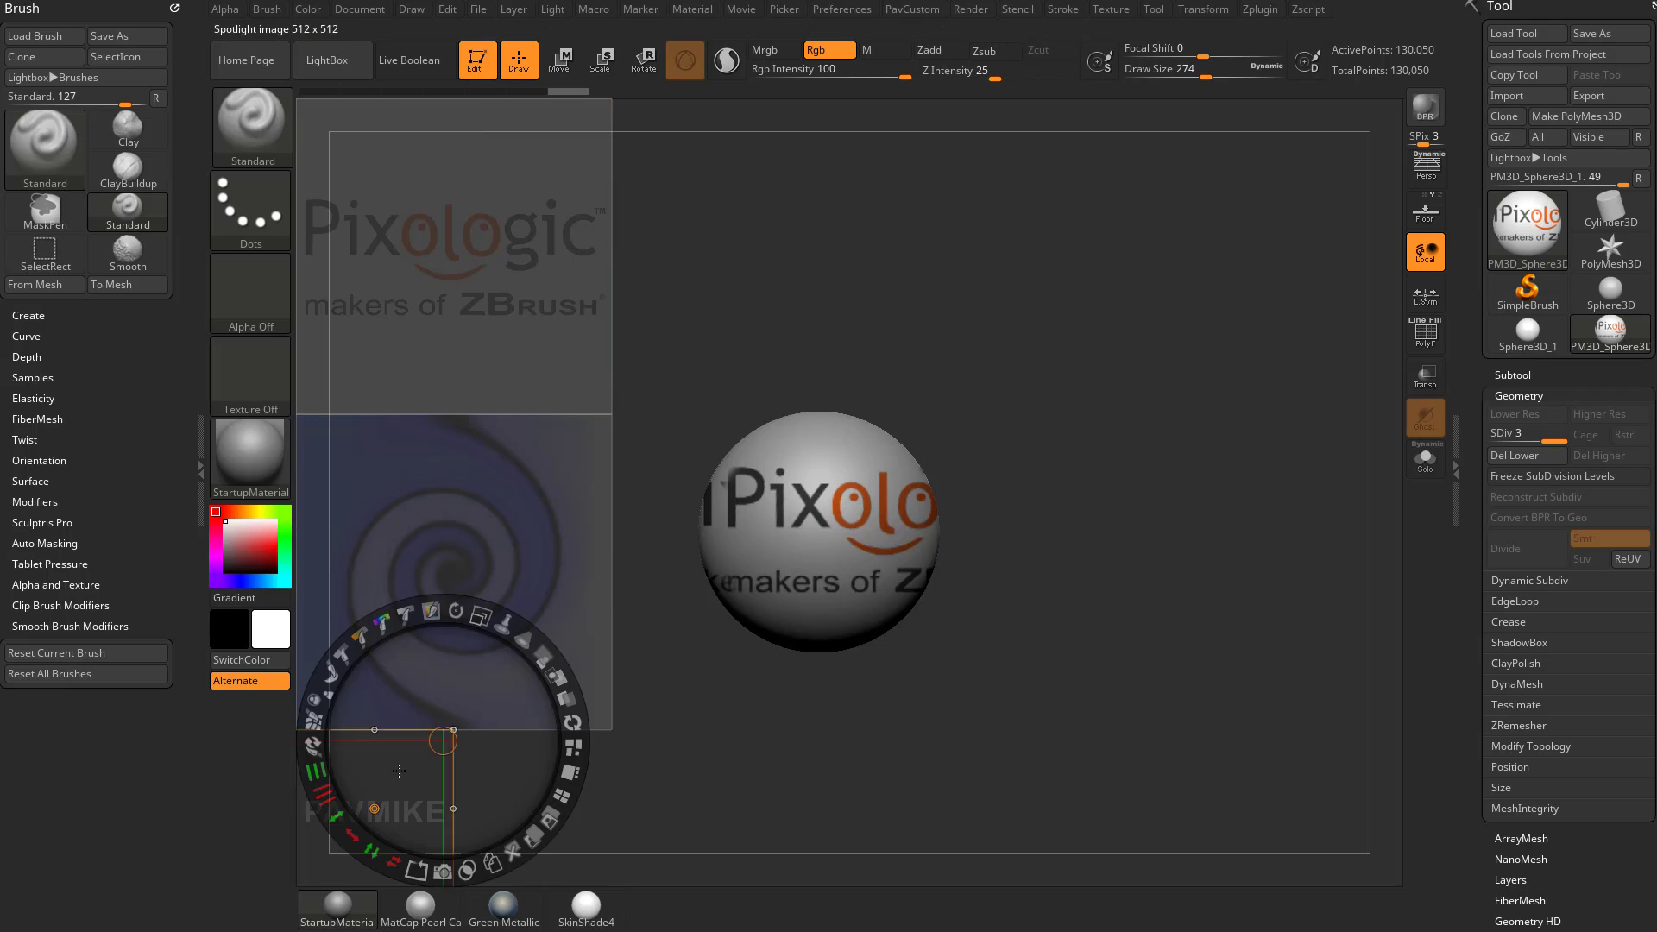
click(530, 514)
click(584, 330)
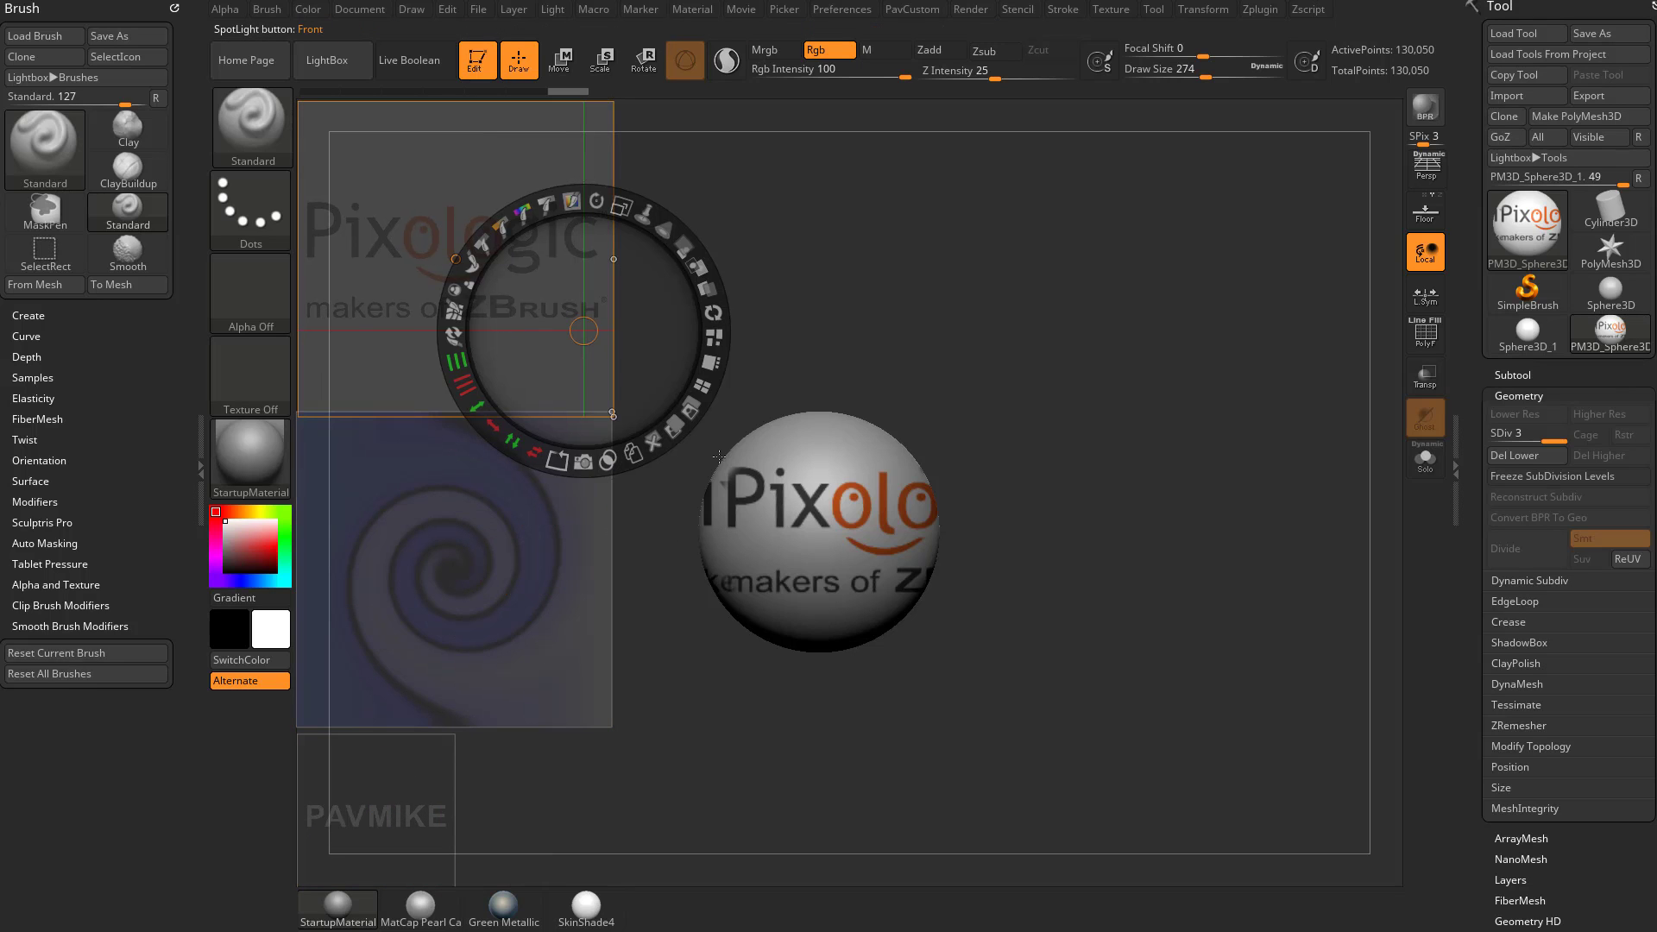
click(706, 384)
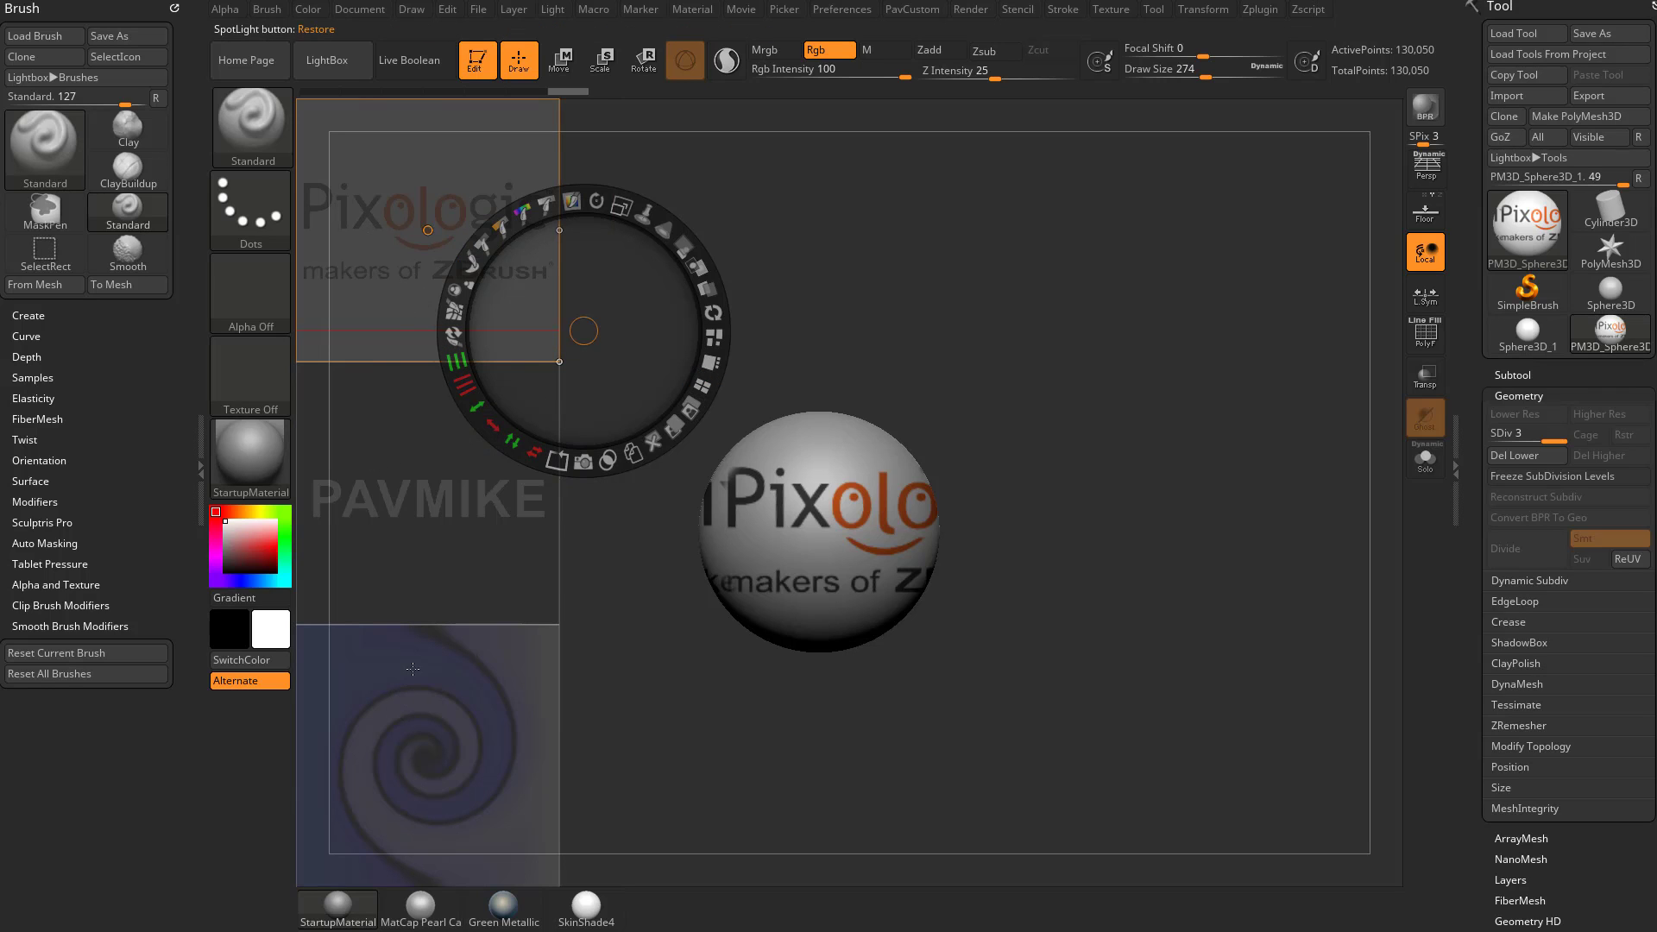
click(718, 347)
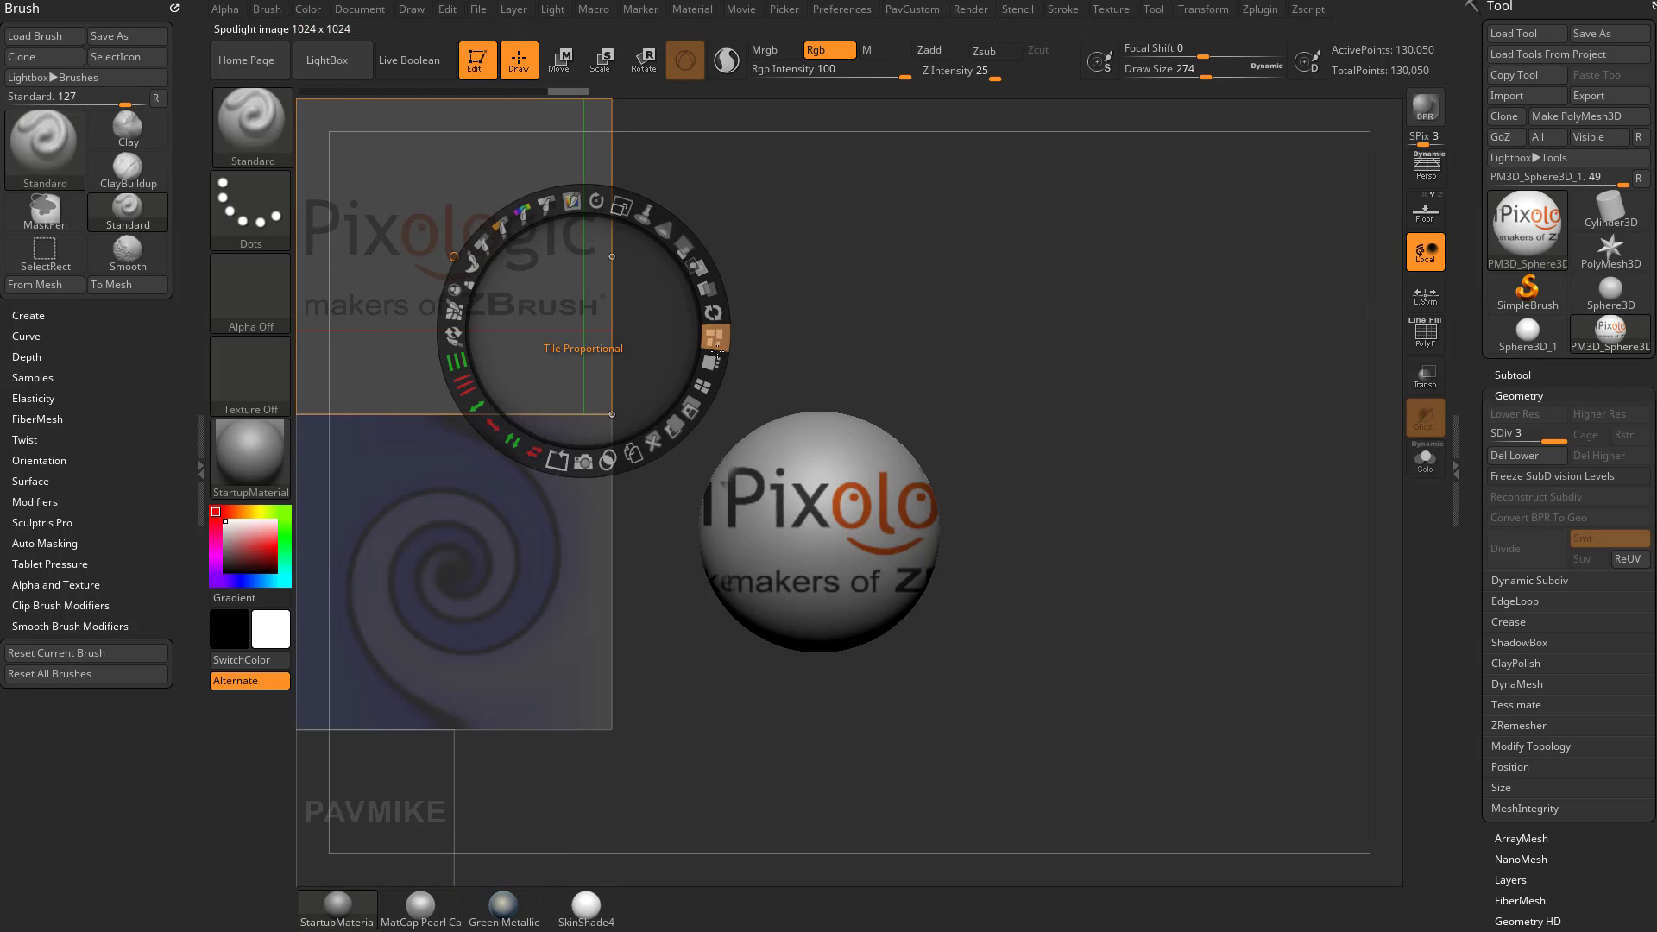
- Arrange all Spotlight images at a uniform size with Tile Unified
click(704, 382)
click(706, 385)
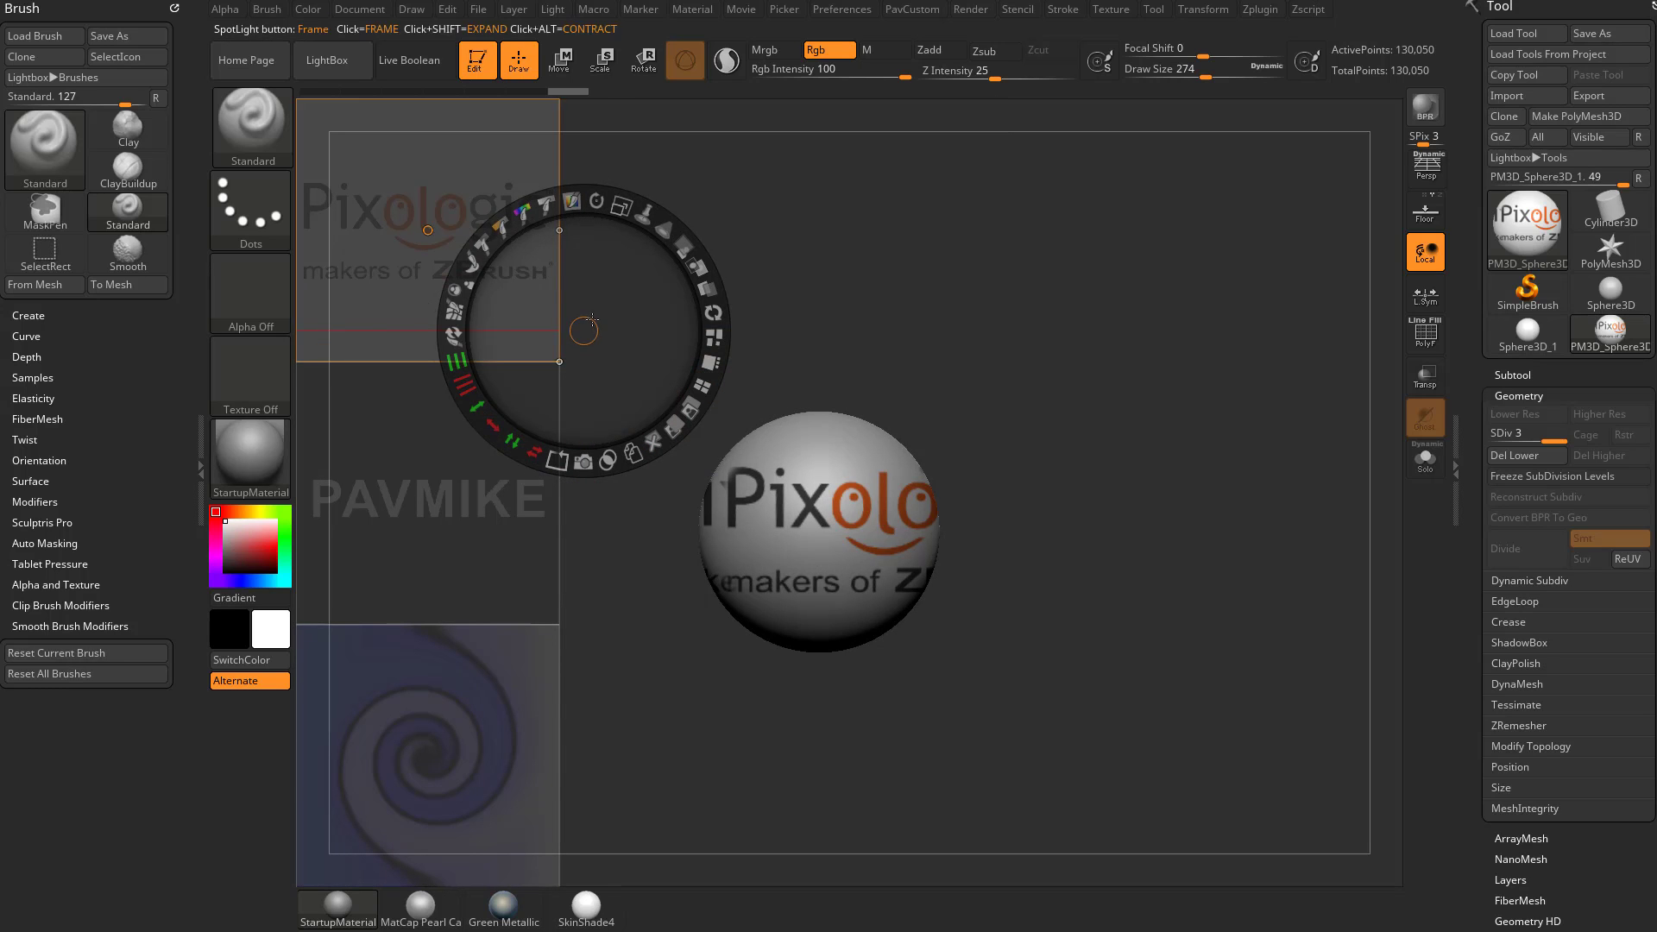
mouse_move(605, 416)
mouse_down()
mouse_move(933, 511)
mouse_move(607, 416)
mouse_up()
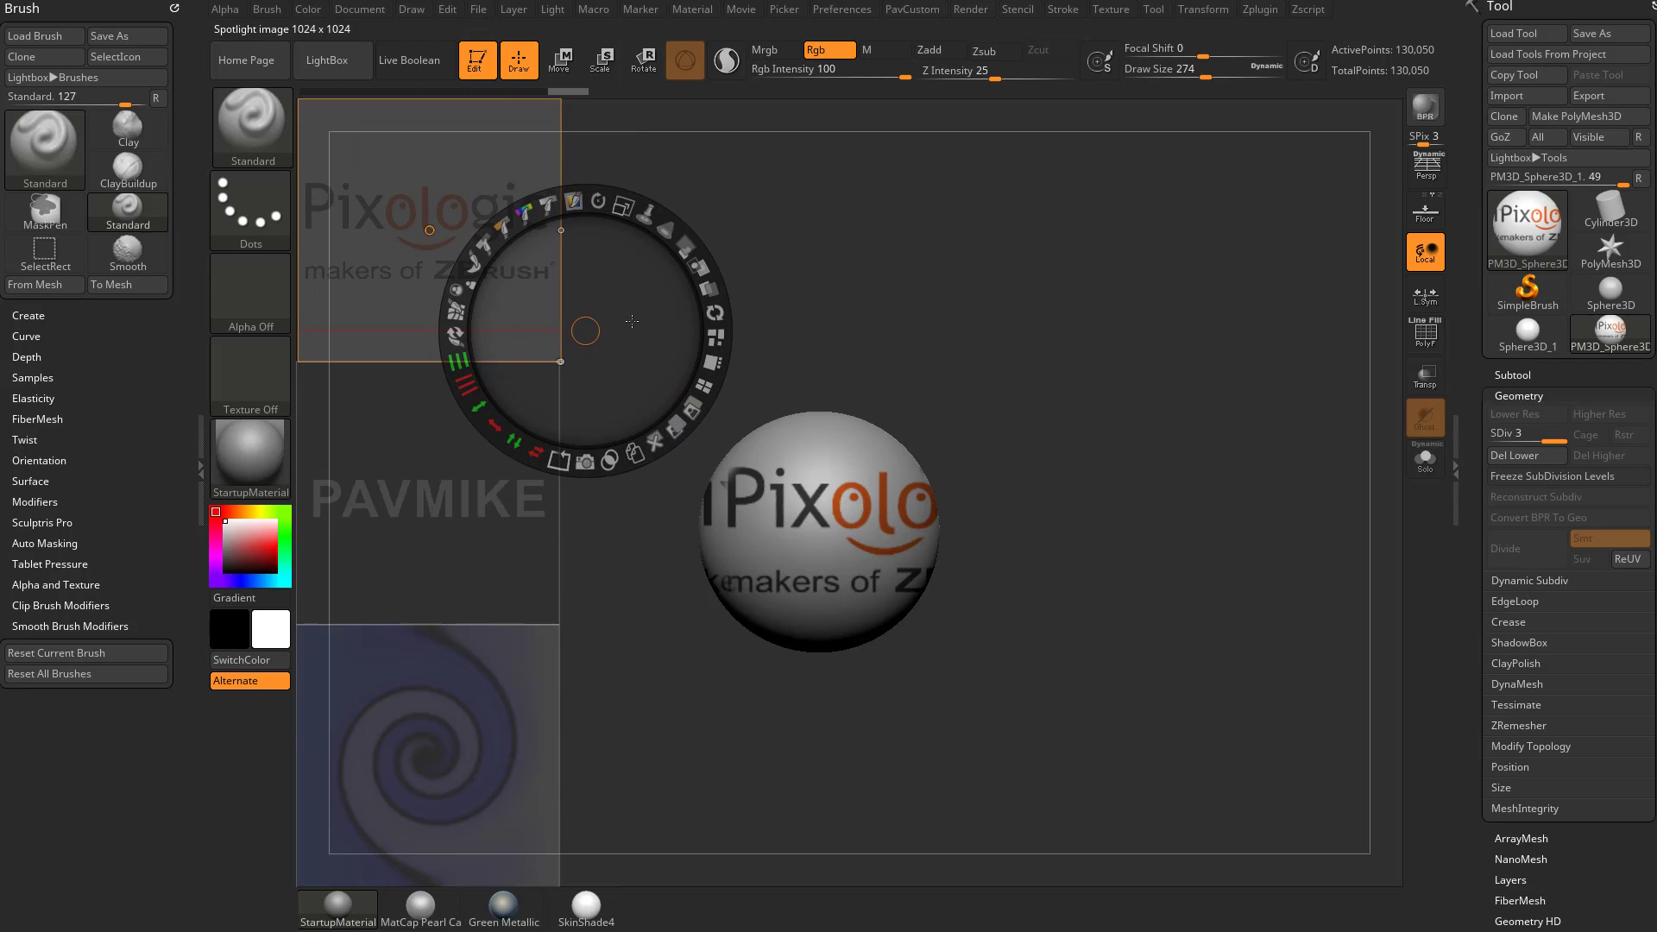
- Browse the LightBox Spotlight files and load 512_HardSurface_Spotlight.ZSL
click(1113, 10)
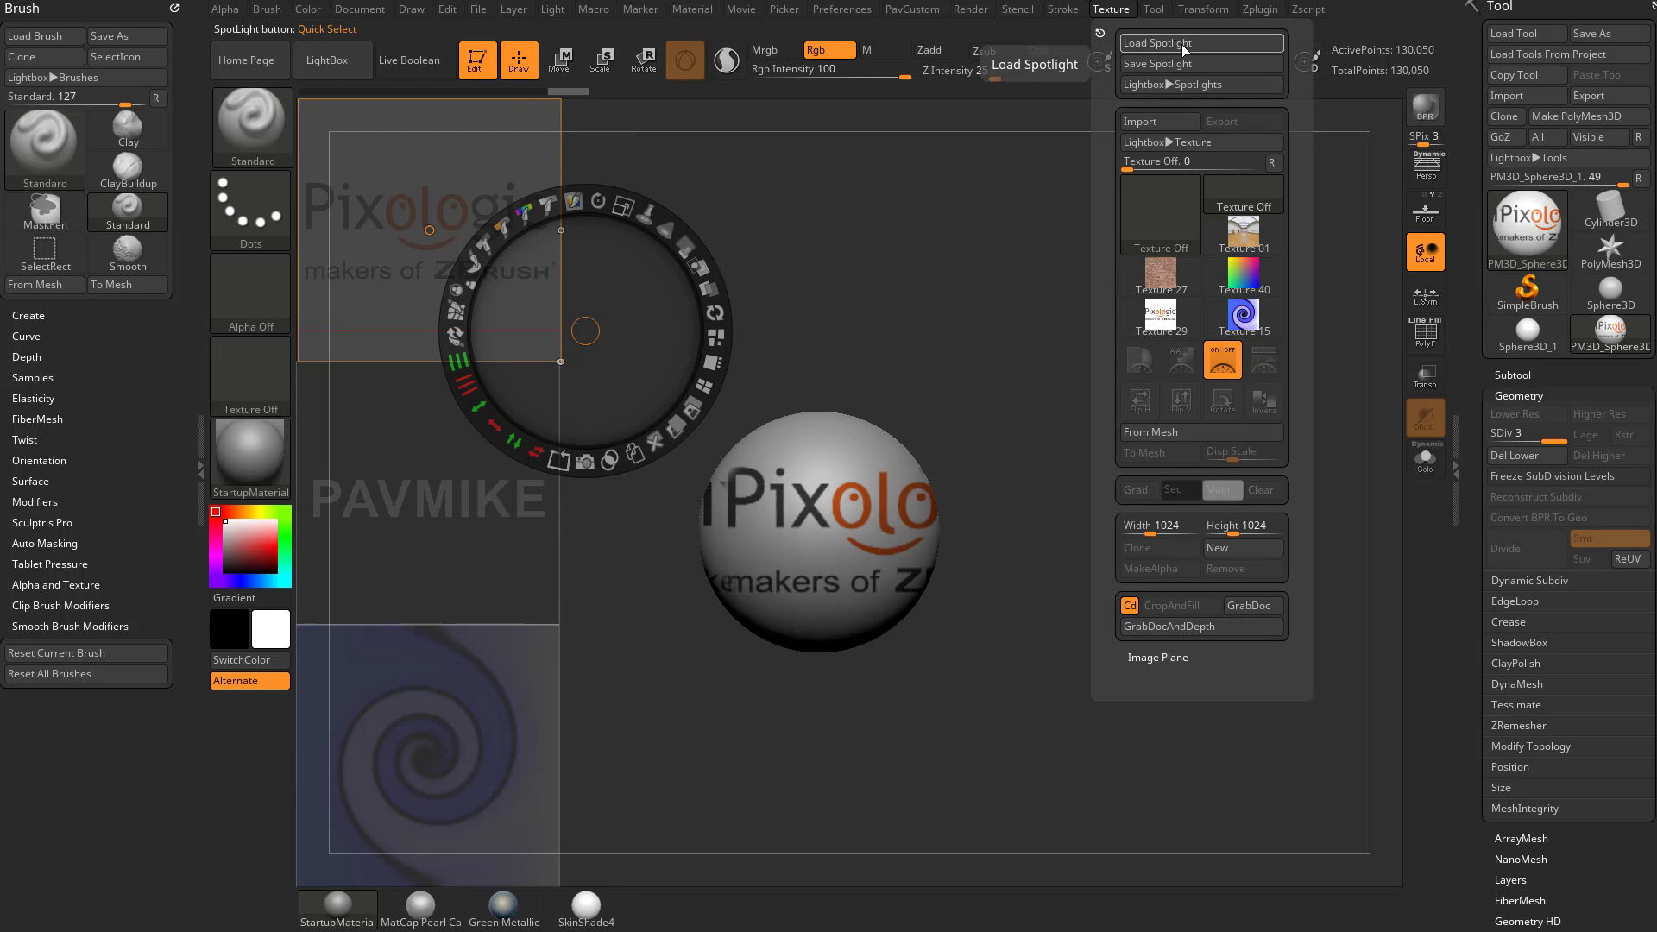
click(1183, 84)
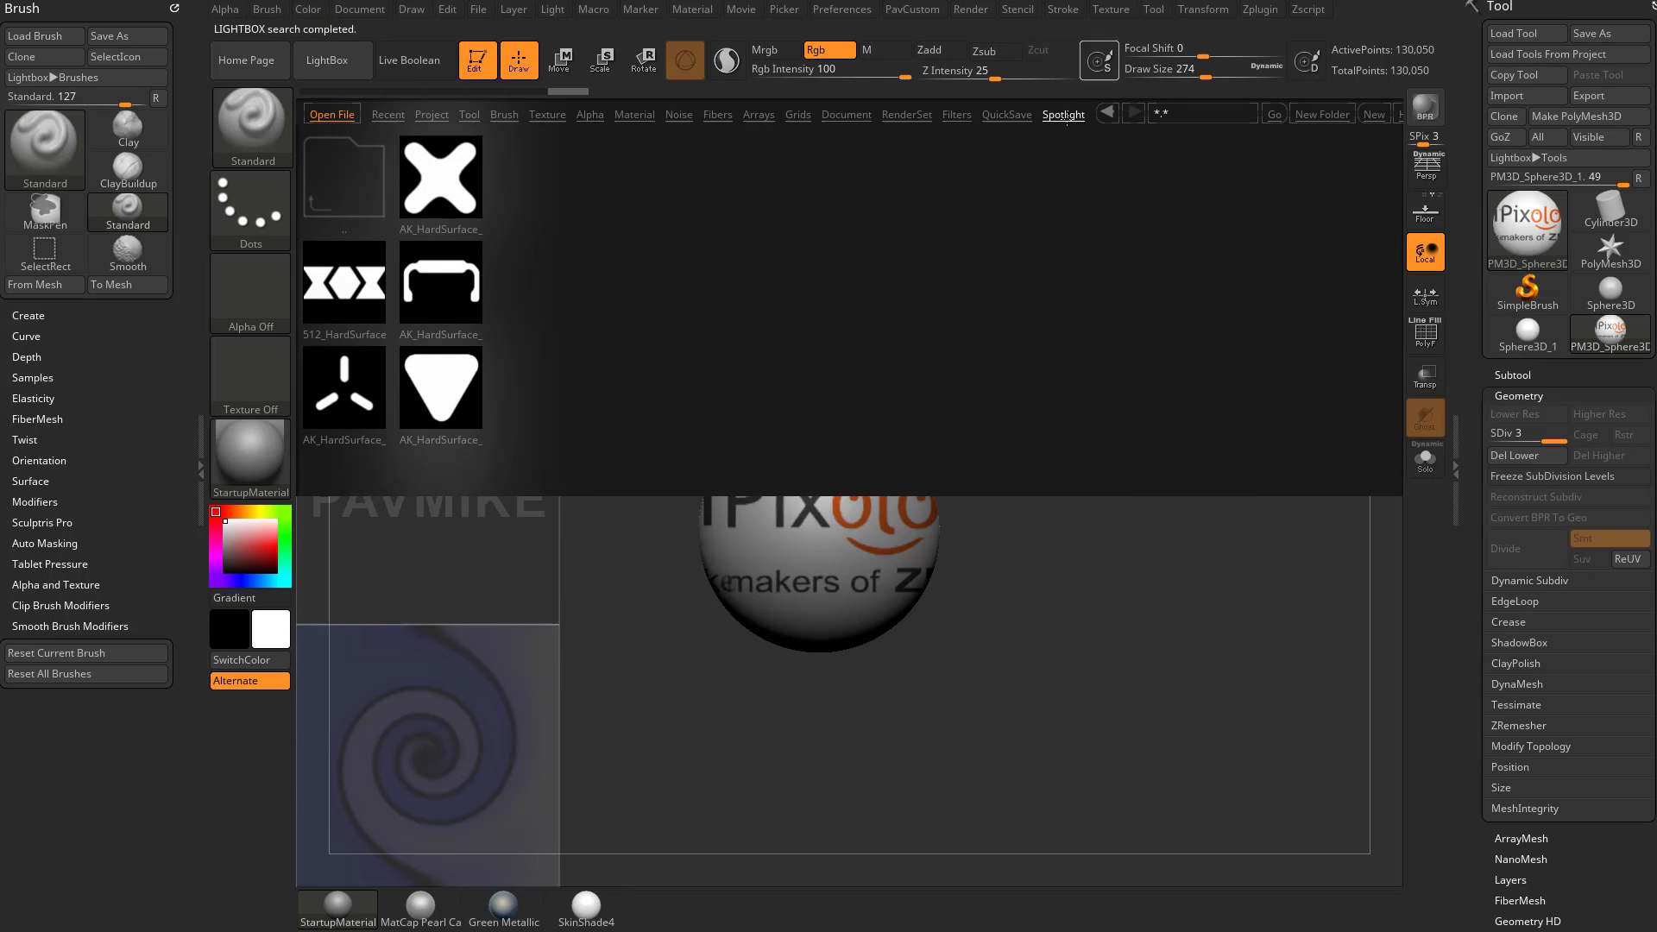
key(comma)
key(comma)
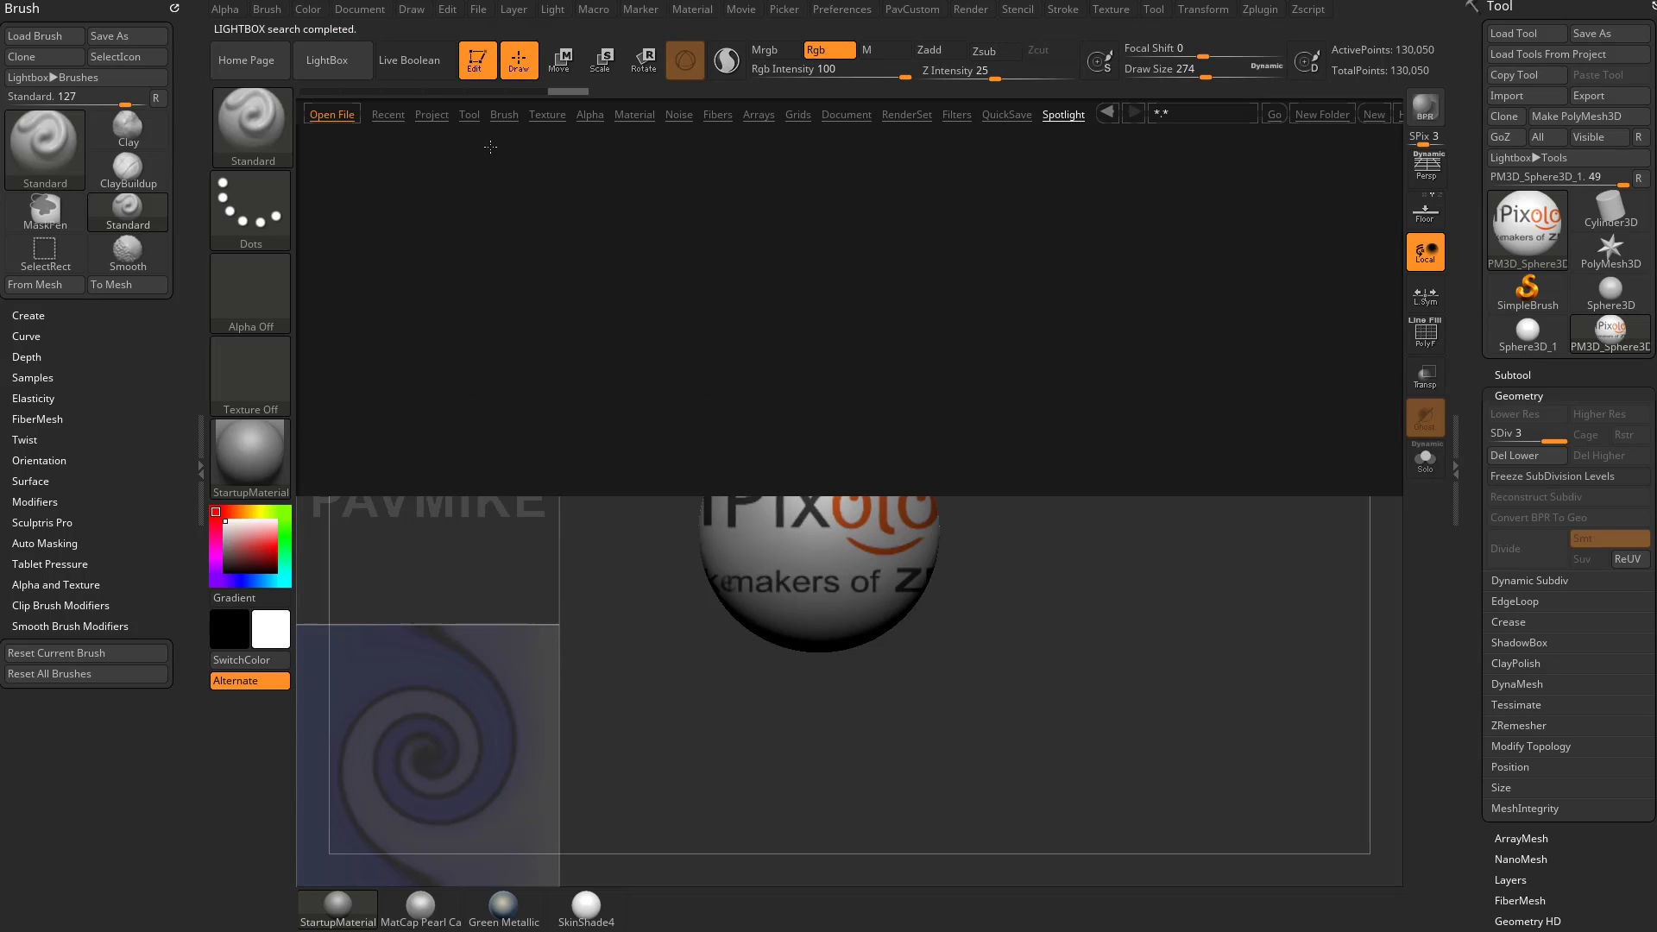
click(431, 115)
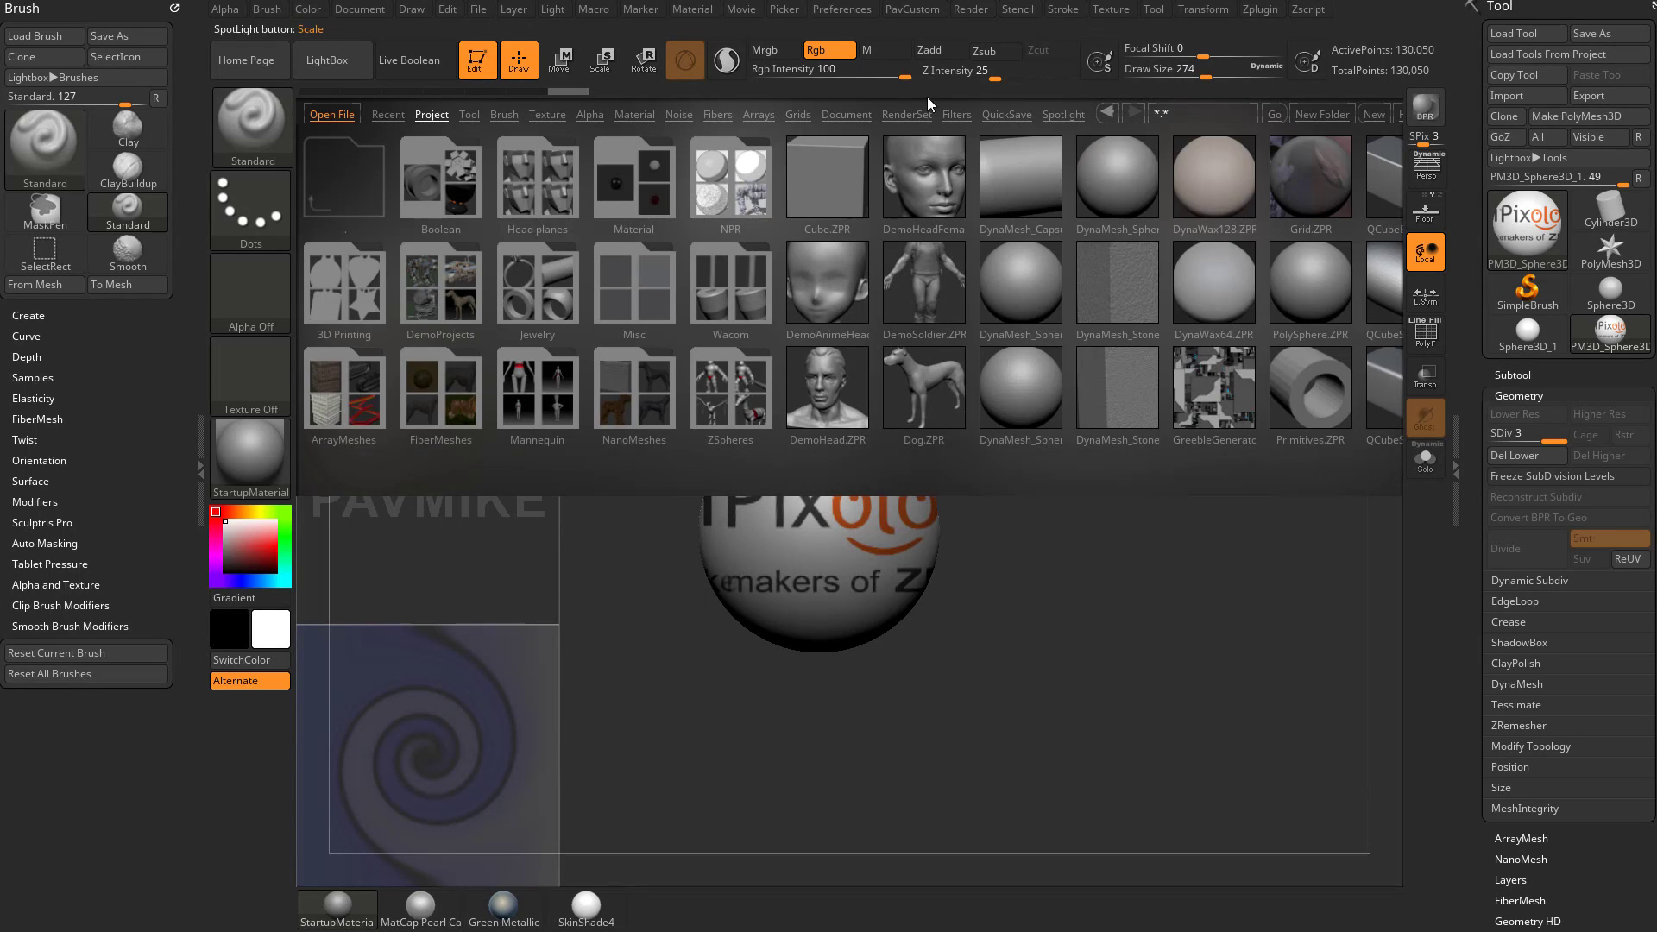
click(1065, 115)
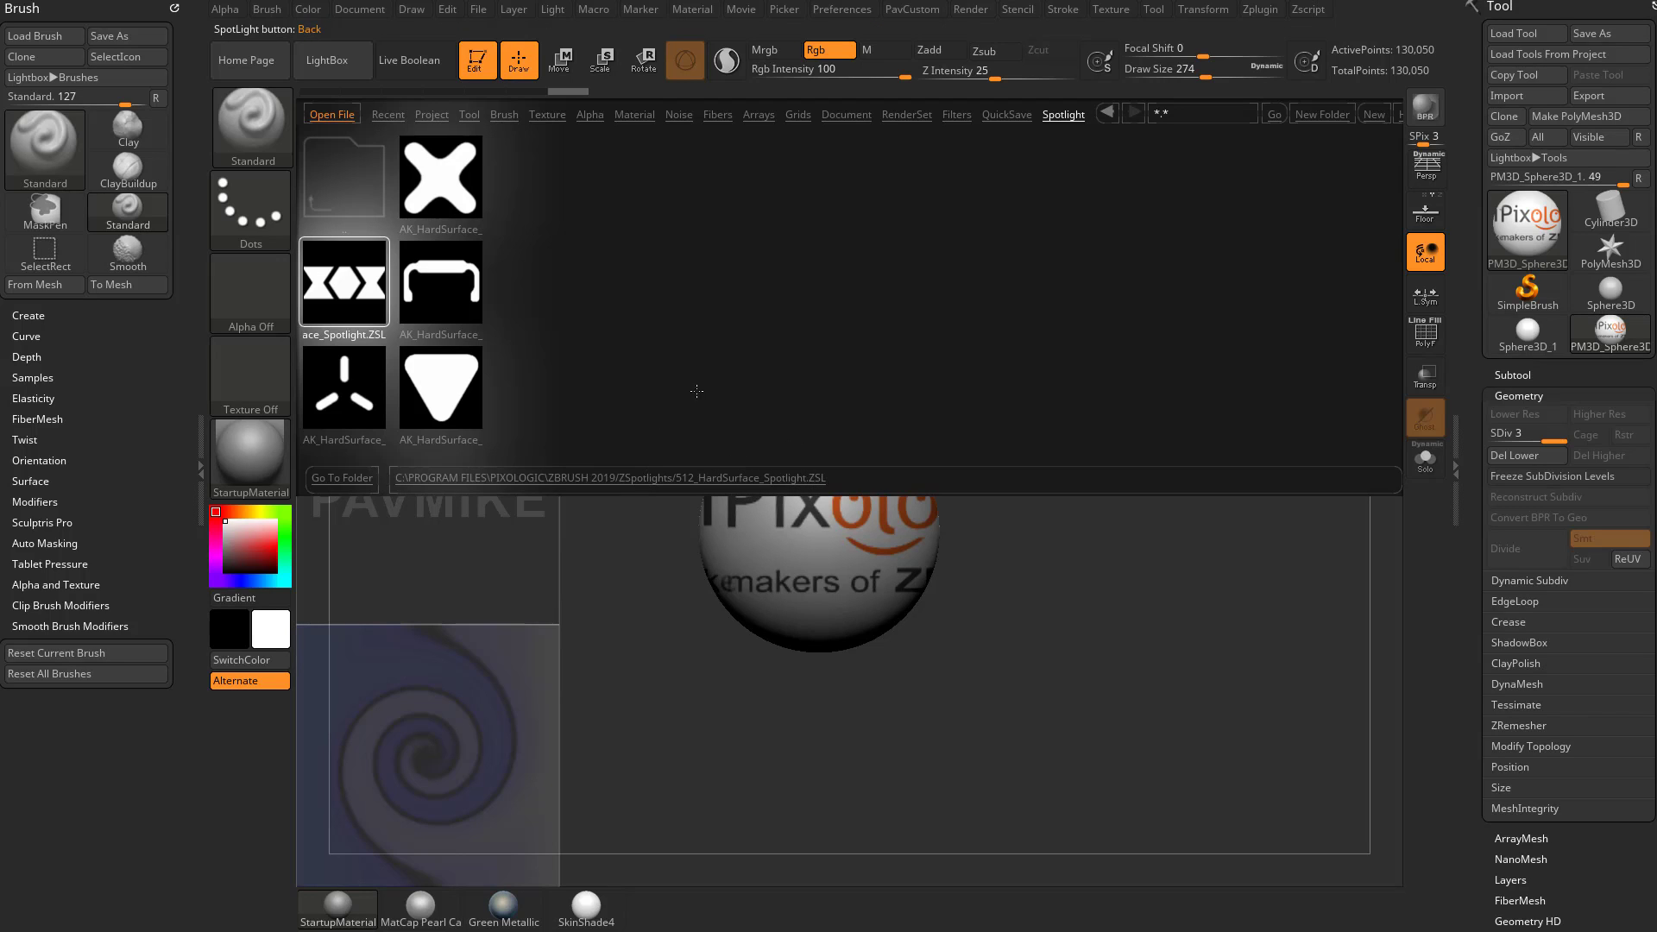
double_click(341, 288)
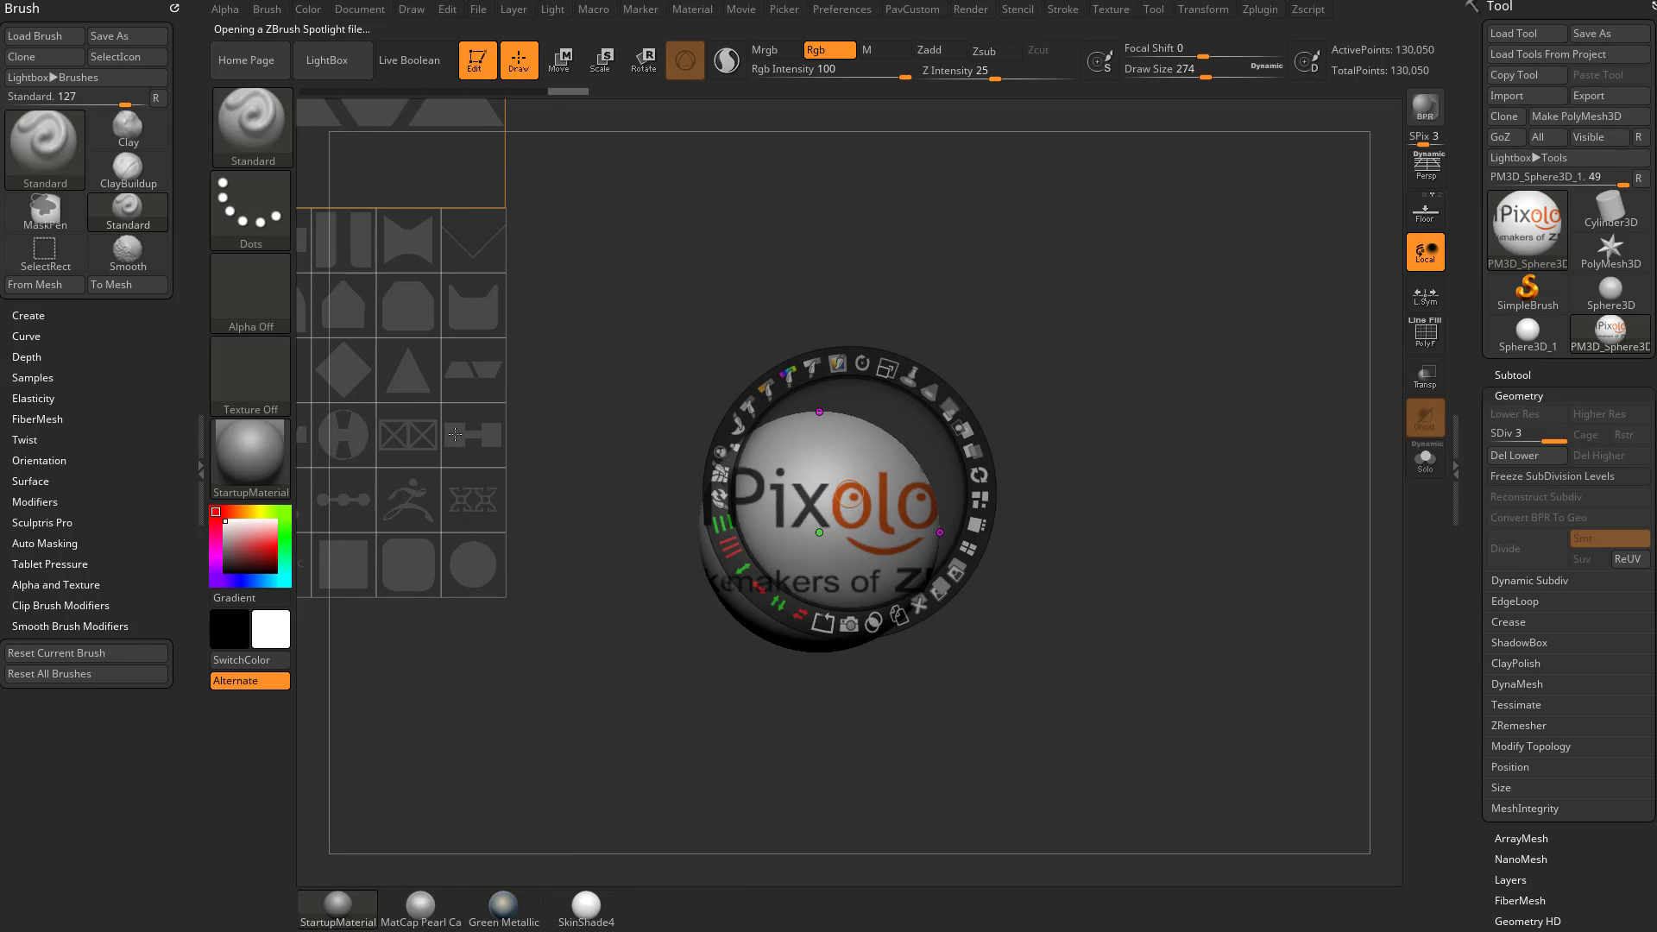
- Move the loaded hard-surface images fully into view and arrange them with Tile Proportional
click(680, 245)
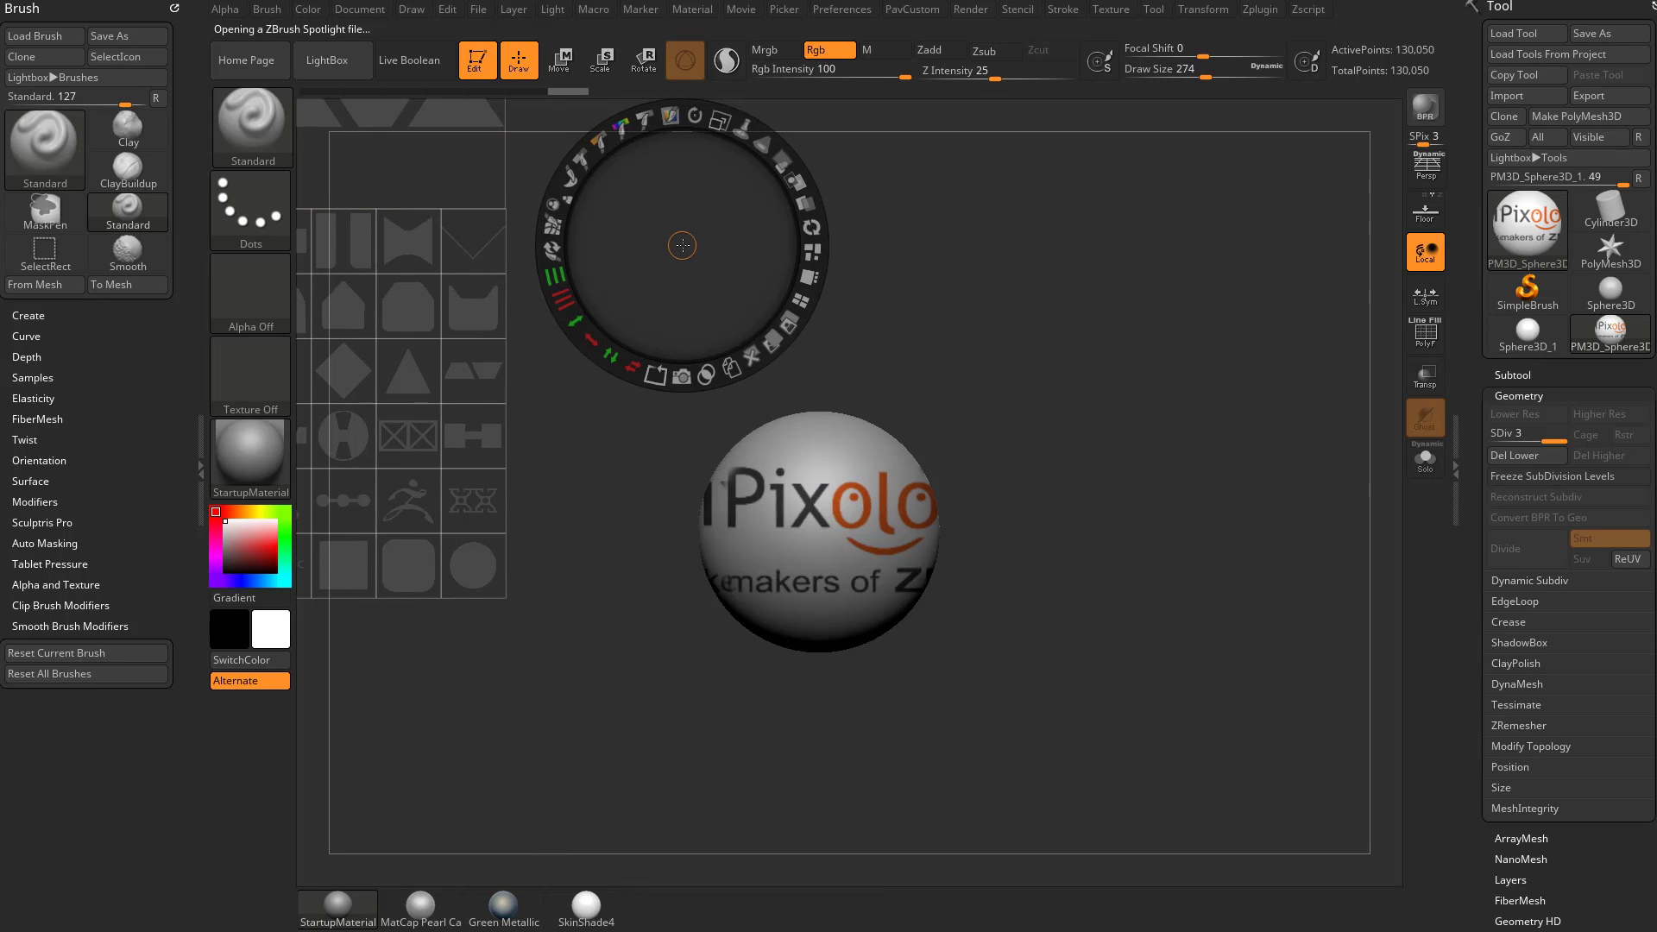
drag(683, 266, 805, 503)
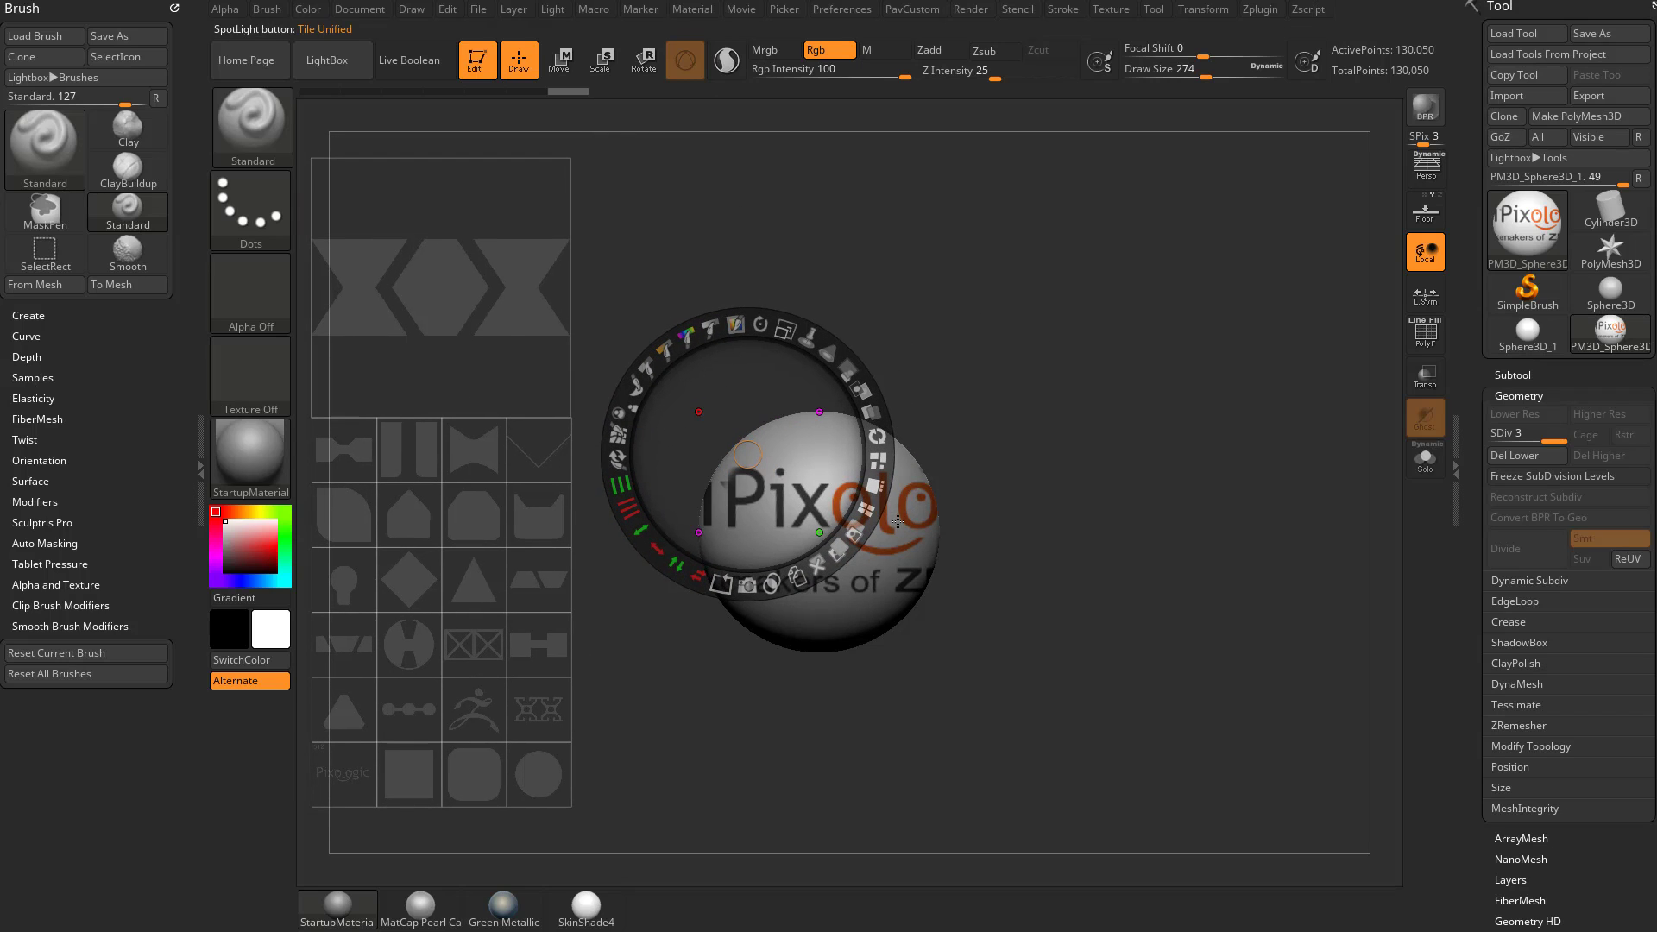
click(878, 461)
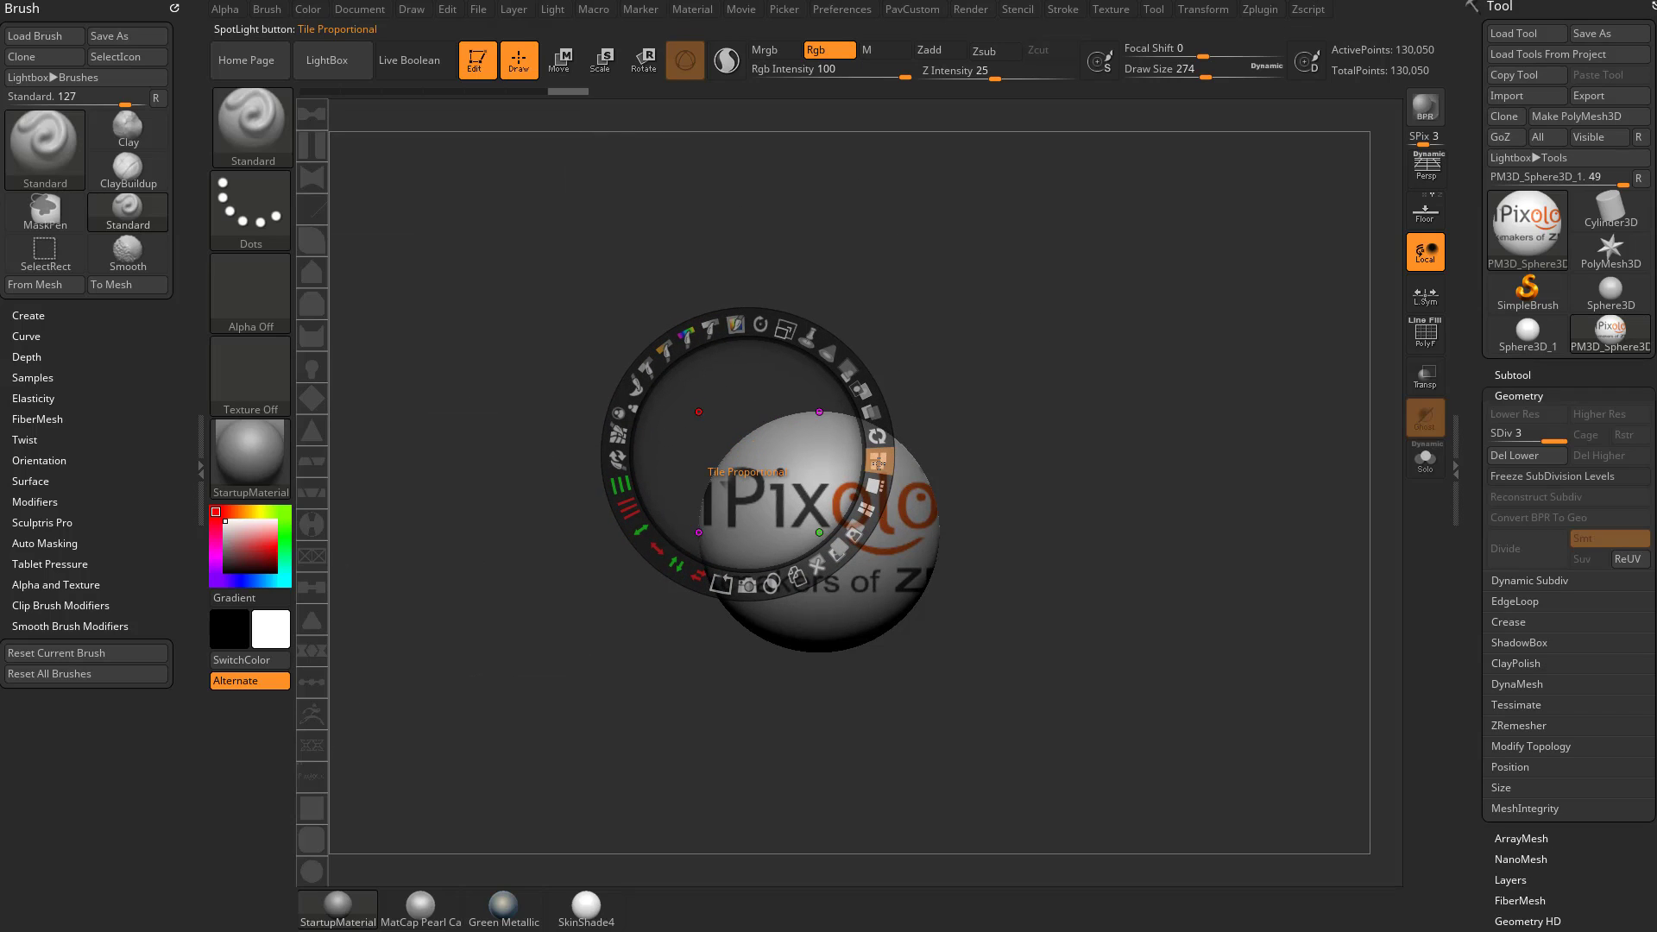
- Select the image with two vertical bars and enlarge it above the others with Tile Selected
click(316, 162)
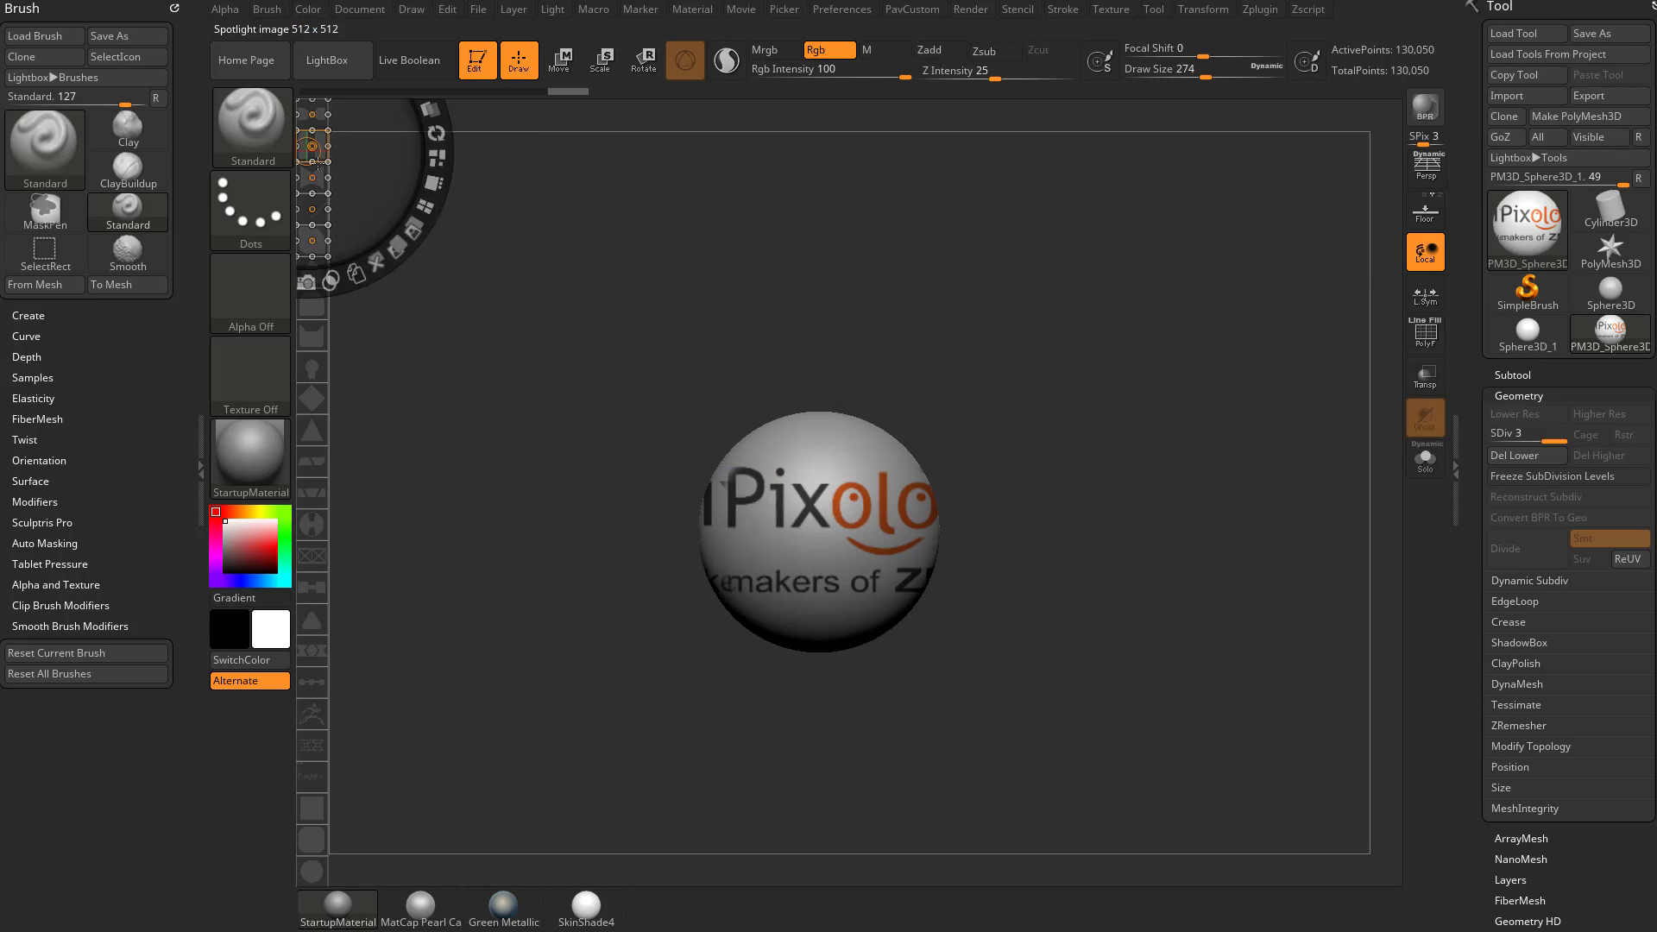
click(569, 277)
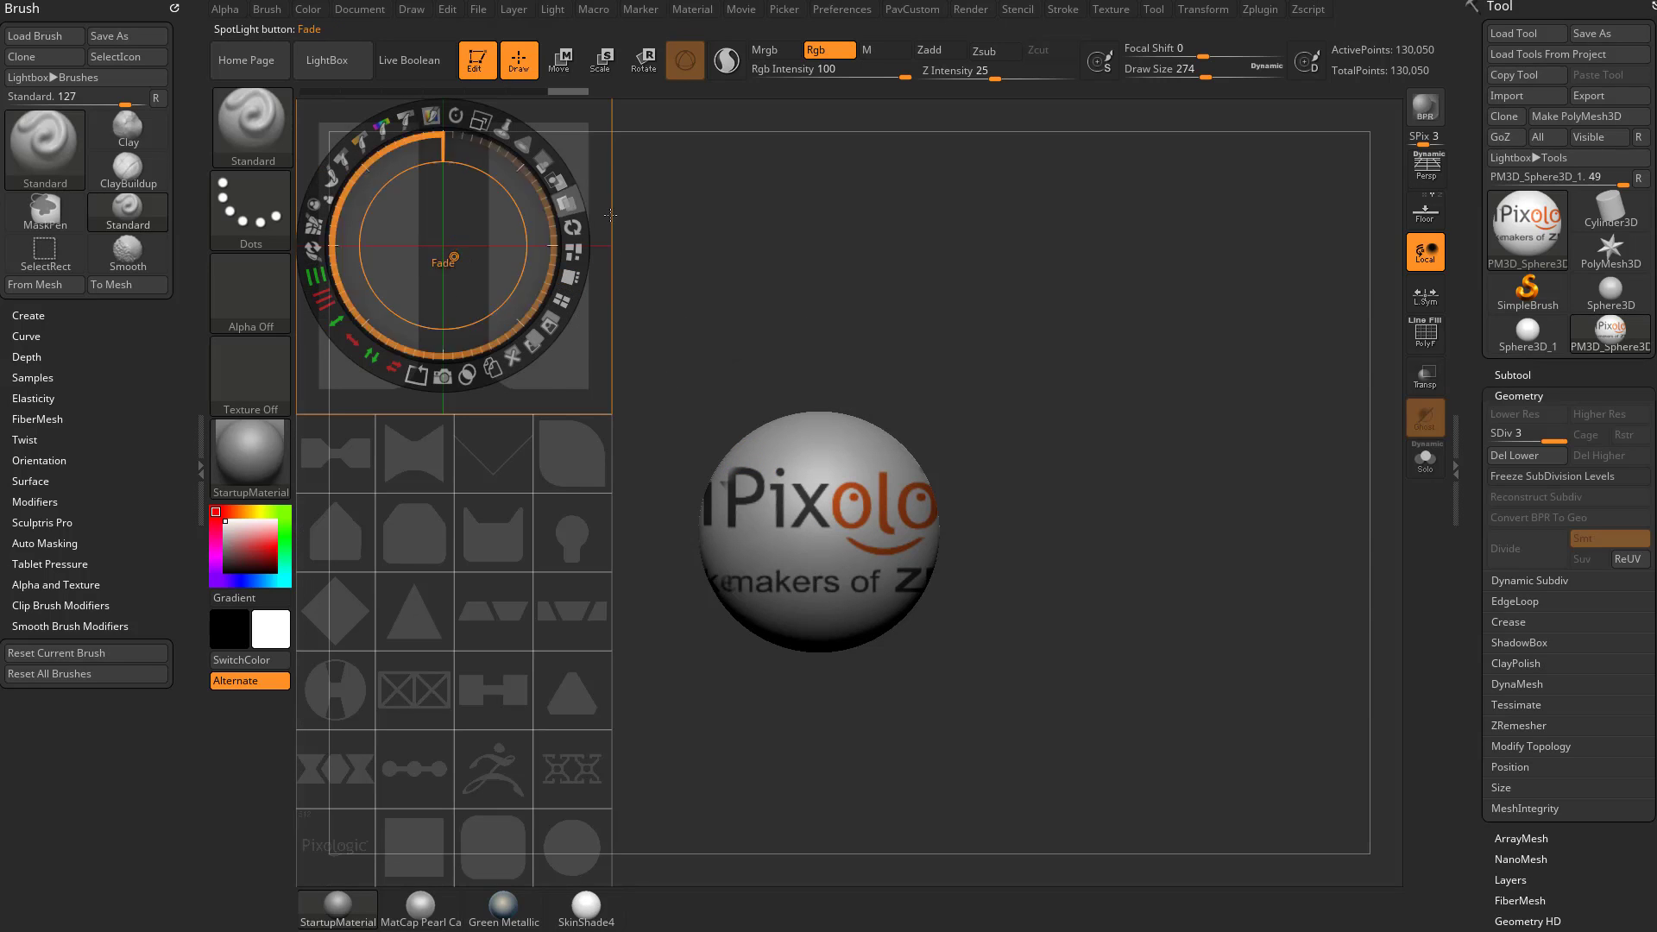